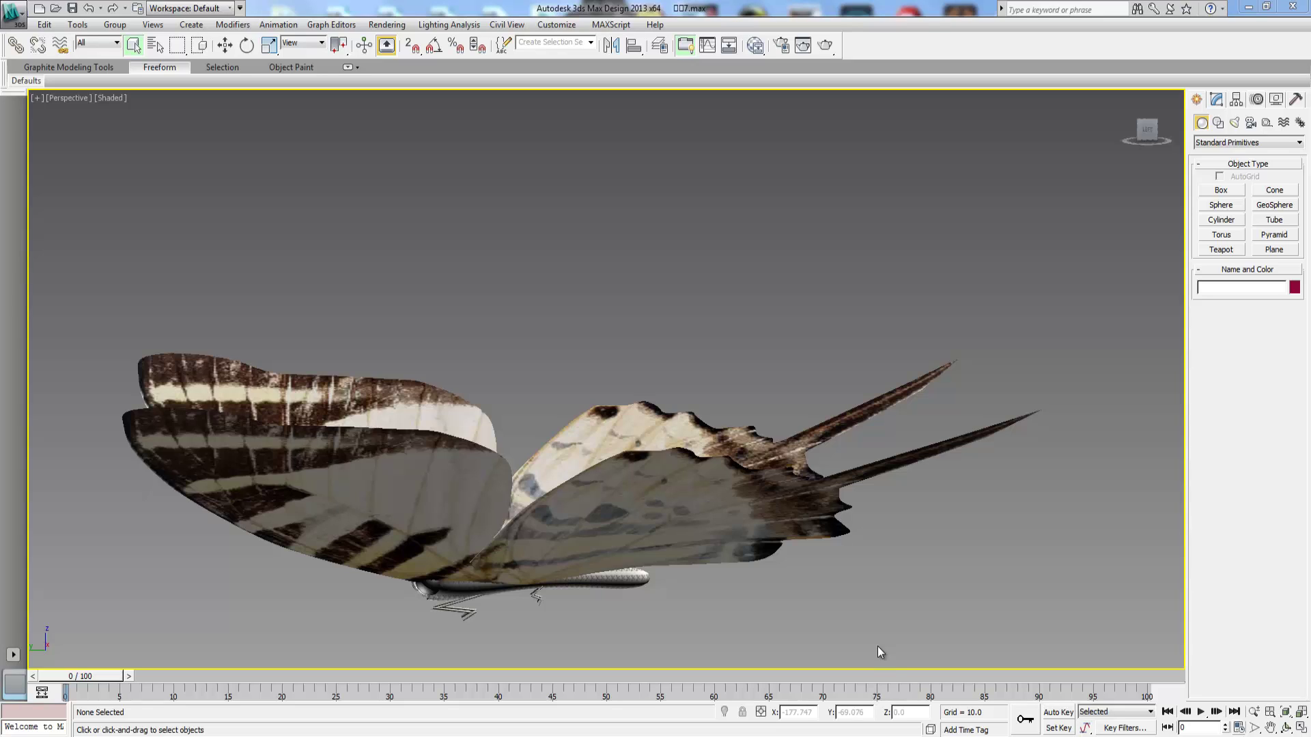
Step: Orbit around the butterfly, scrub to frame 17, and return to Select Object mode (Q)
drag(585, 503, 723, 445)
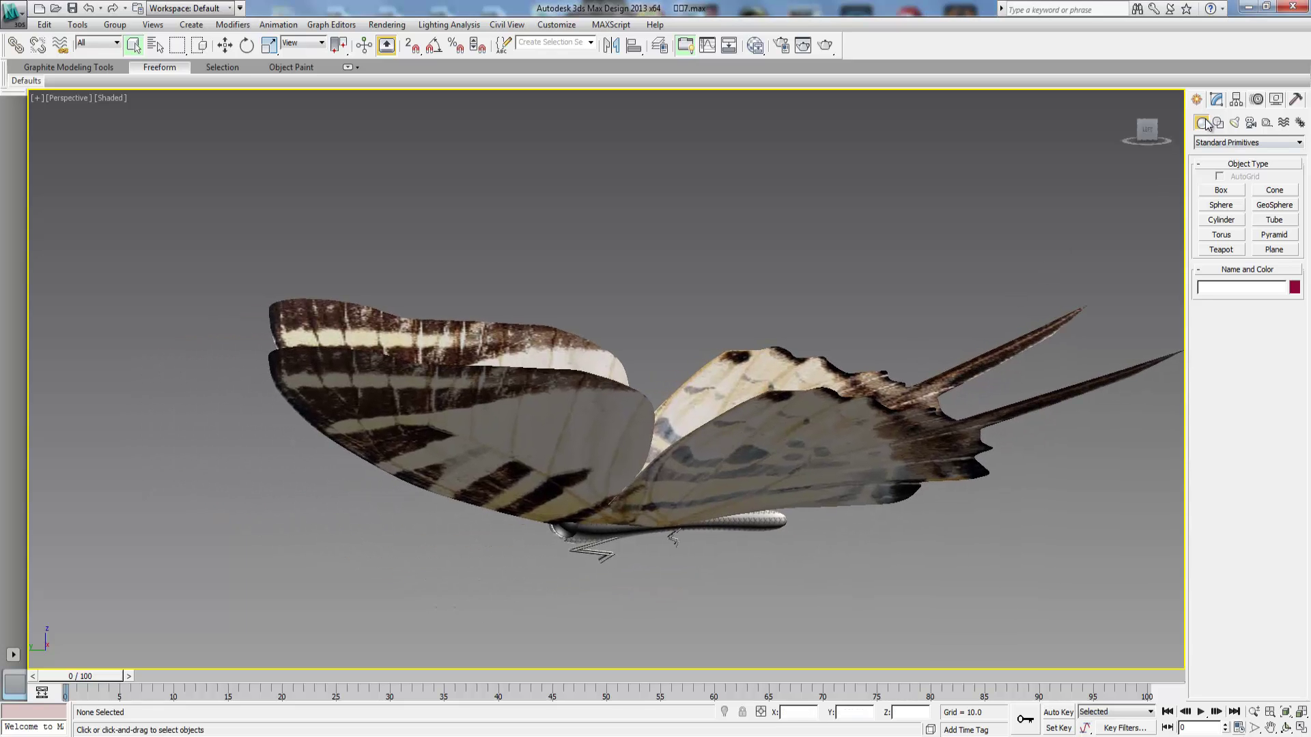
click(1146, 133)
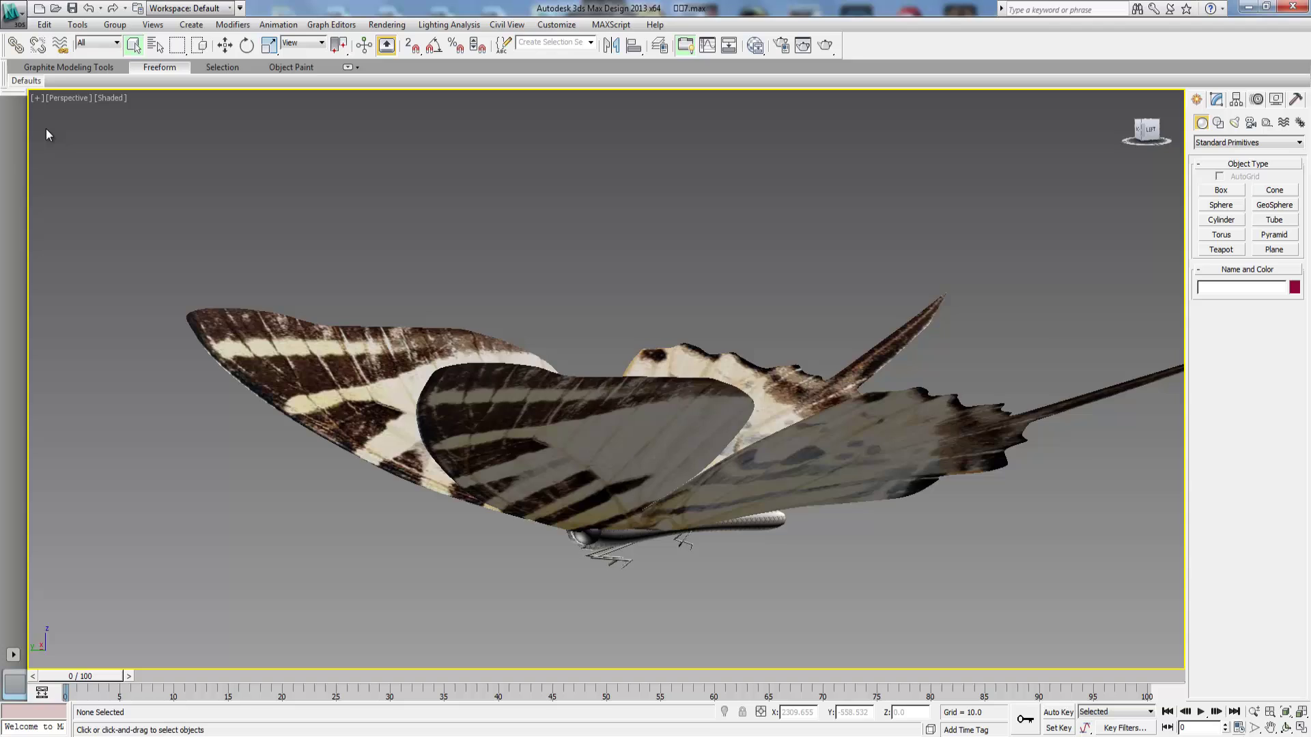
mouse_move(45, 140)
mouse_down()
mouse_move(1154, 139)
mouse_move(35, 149)
mouse_move(65, 134)
mouse_up()
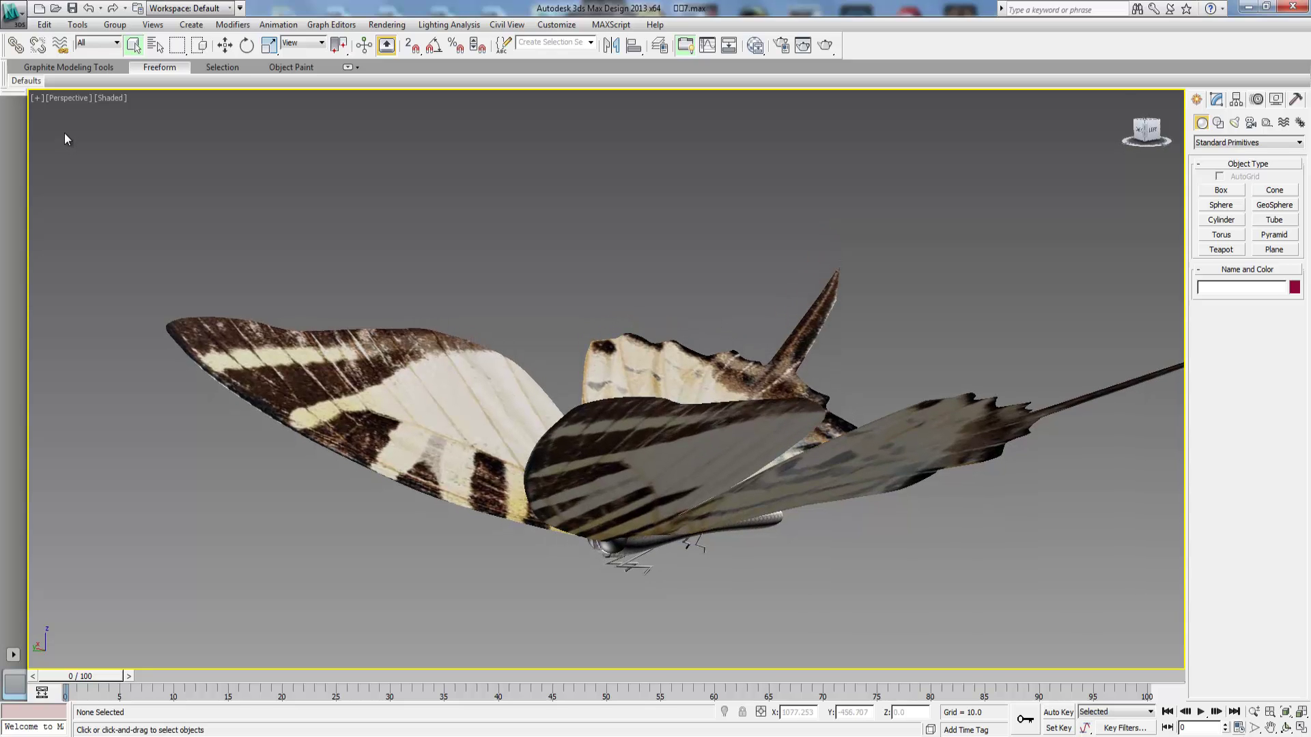
mouse_move(1151, 132)
mouse_down()
mouse_move(1100, 137)
mouse_move(1157, 129)
mouse_move(1153, 157)
mouse_move(1144, 129)
mouse_up()
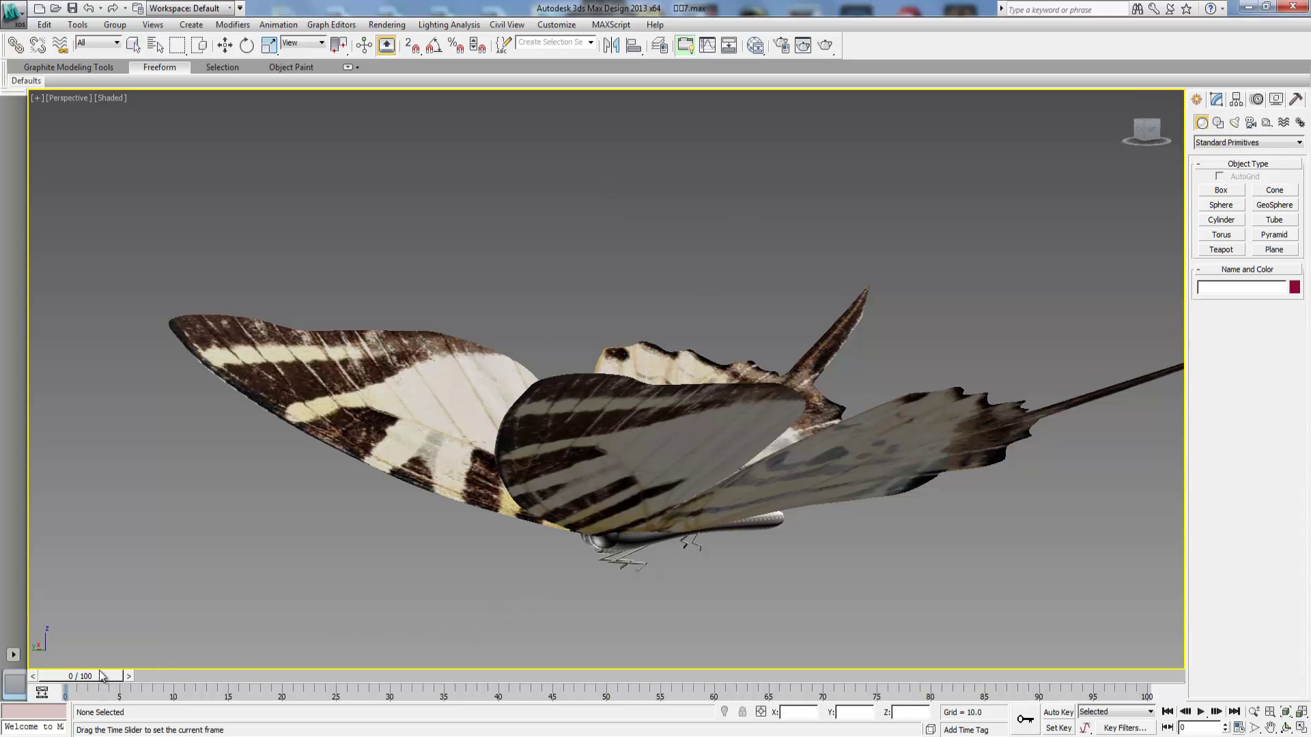
mouse_move(89, 676)
mouse_down()
mouse_move(263, 673)
mouse_move(83, 676)
mouse_up()
key(q)
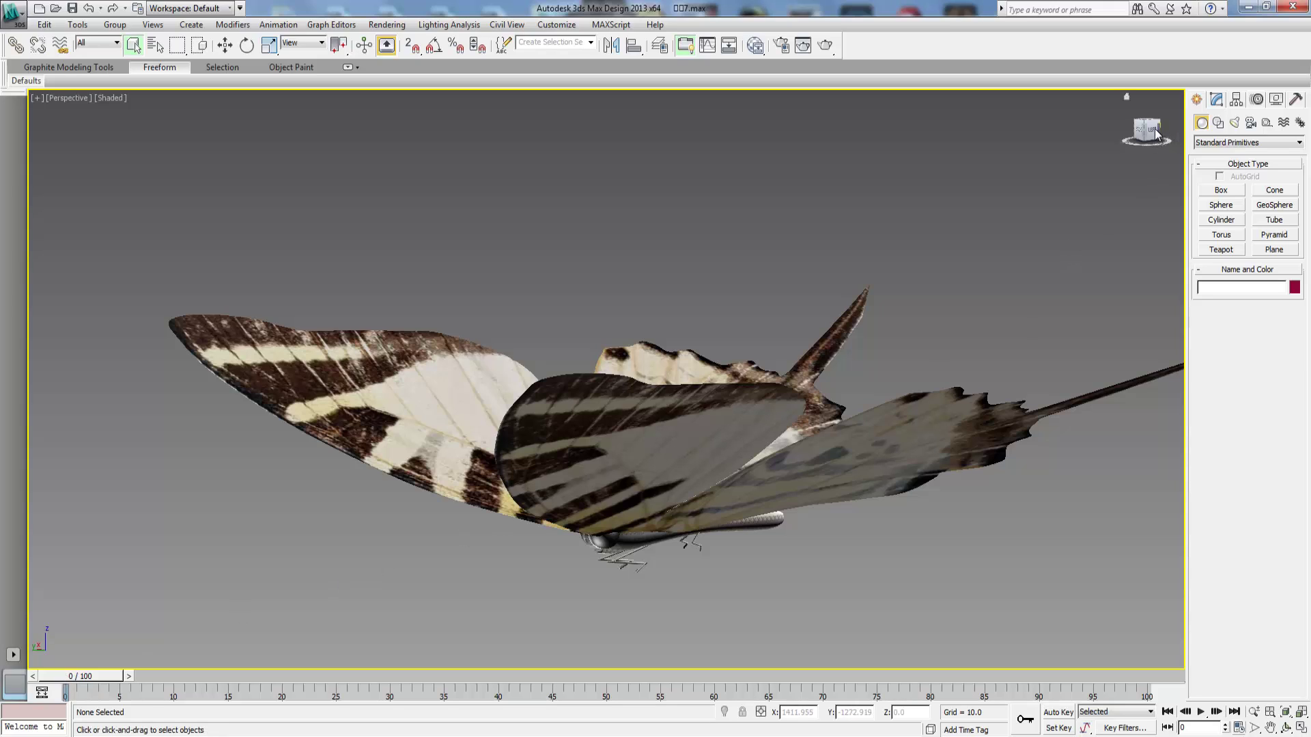
Step: Select the Line01 spline and move it slightly up on Z to reshape the wings
click(604, 453)
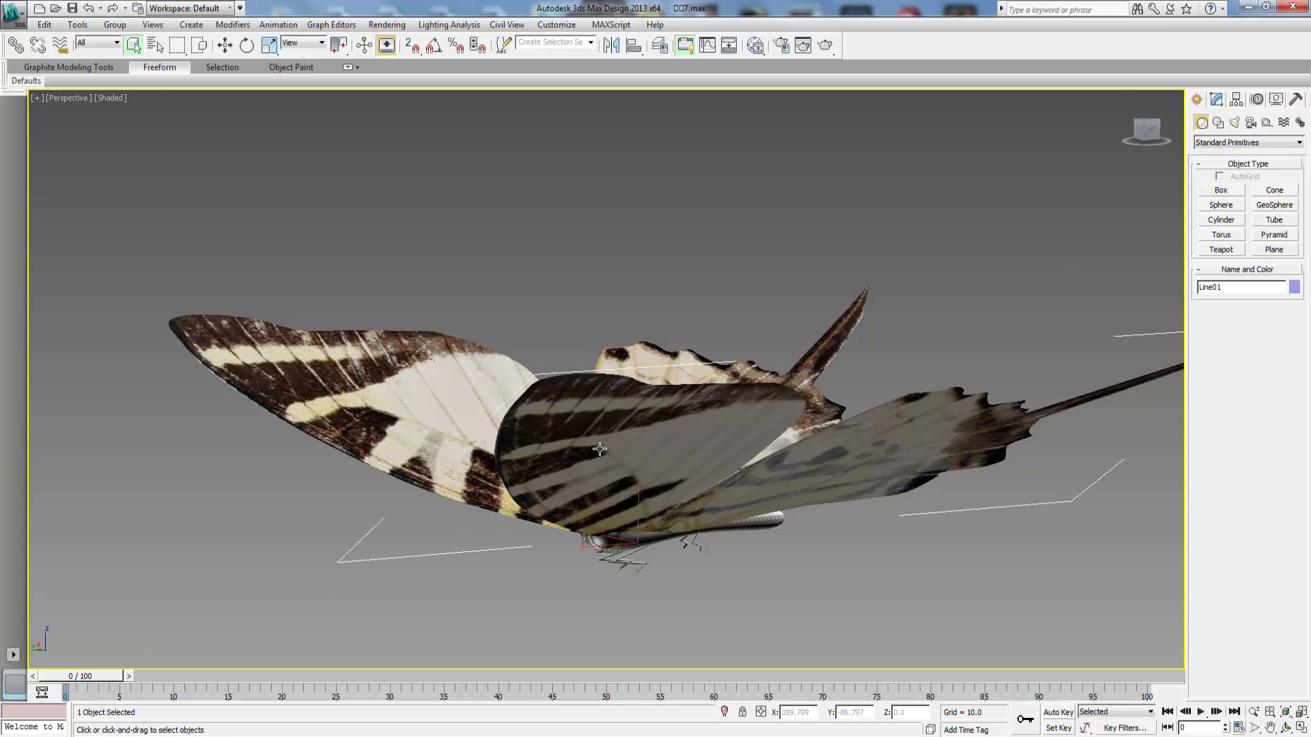
click(229, 52)
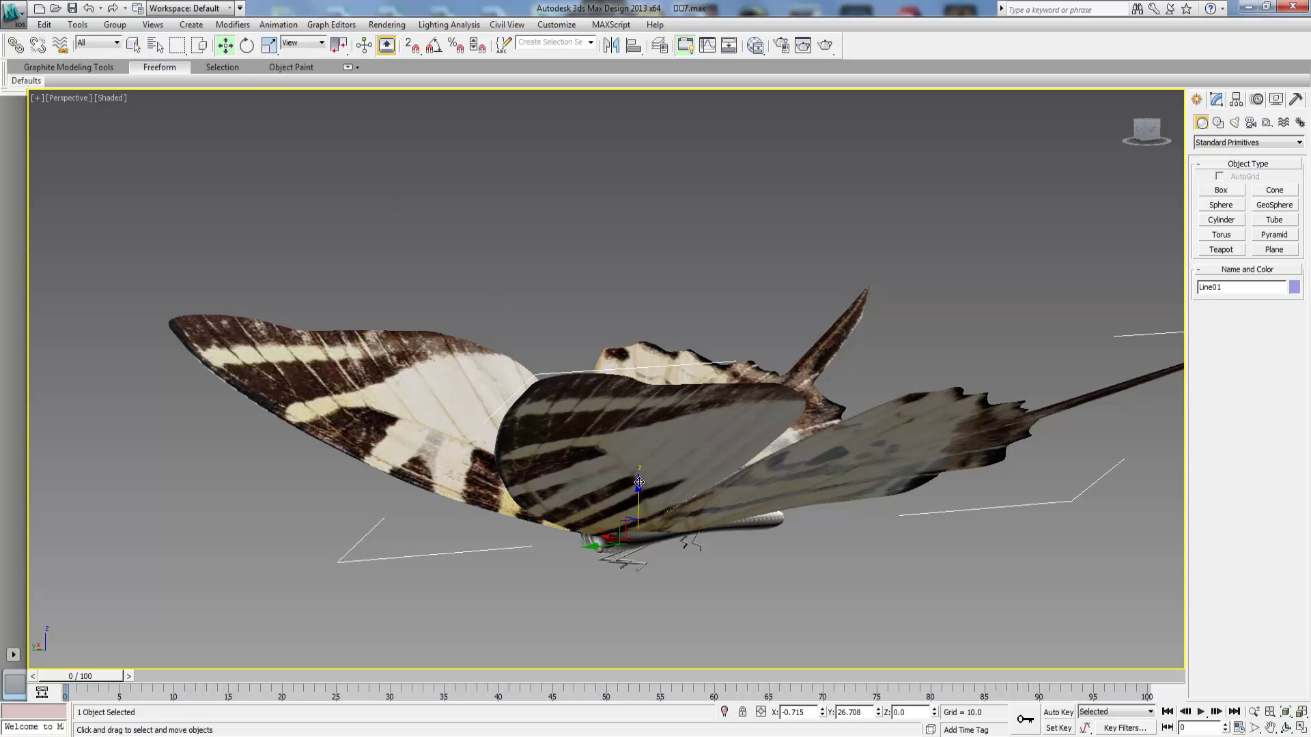
drag(639, 483, 640, 478)
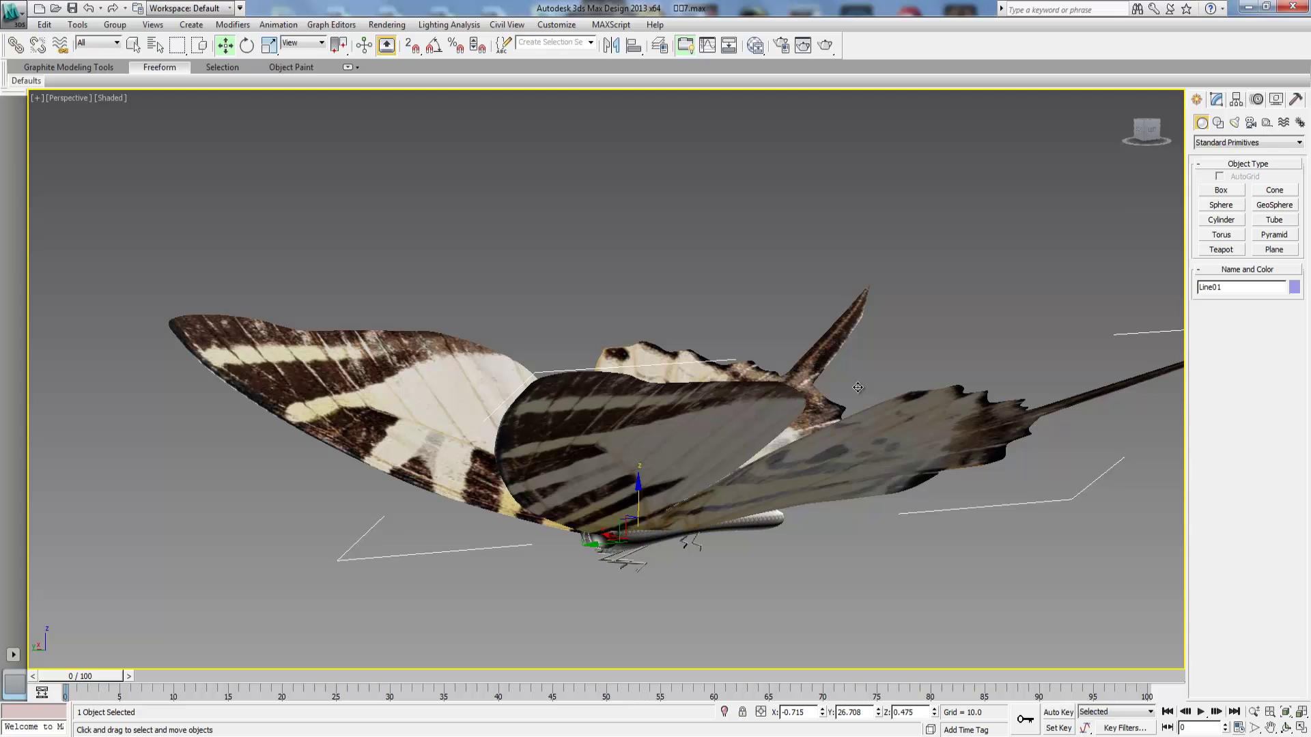
mouse_move(1149, 140)
mouse_down()
mouse_move(1014, 182)
mouse_move(1034, 161)
mouse_move(1093, 155)
mouse_move(1111, 138)
mouse_move(1123, 154)
mouse_move(1151, 135)
mouse_up()
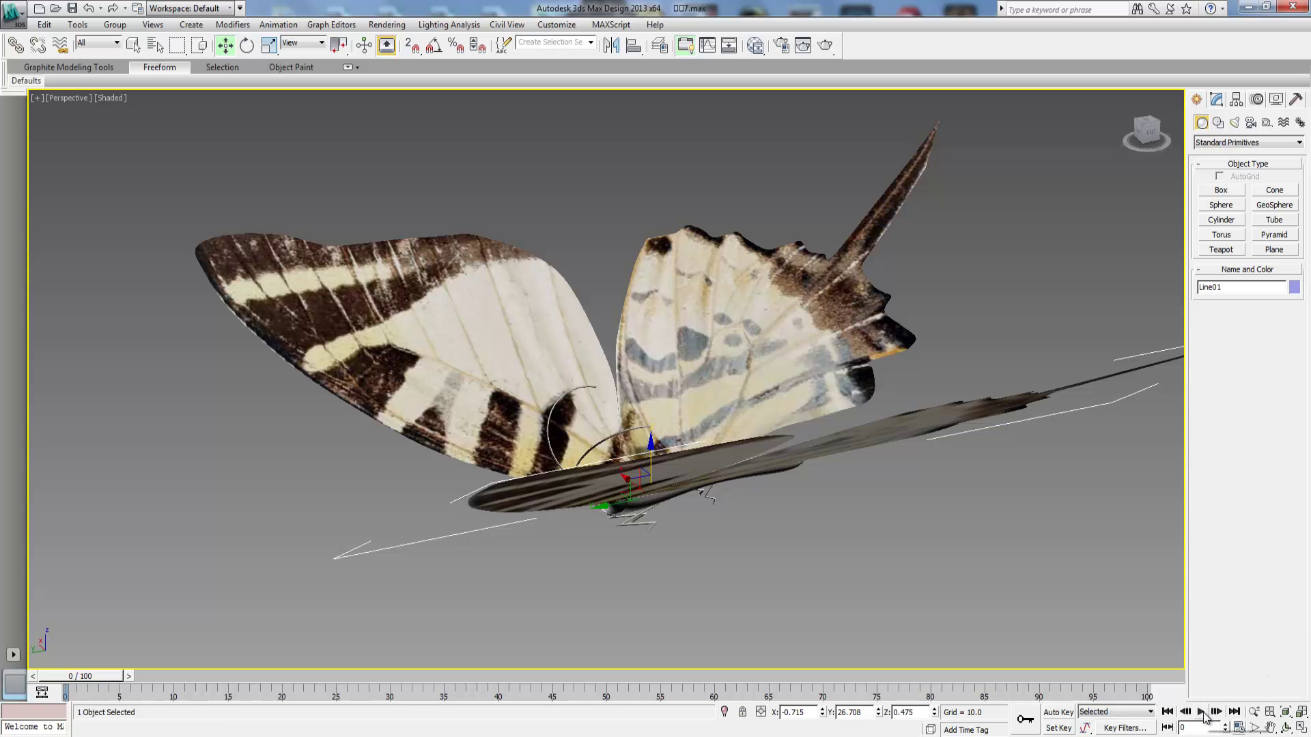
Step: Play and stop the wing-flapping animation, return to frame 0, and deselect Line01
click(1202, 712)
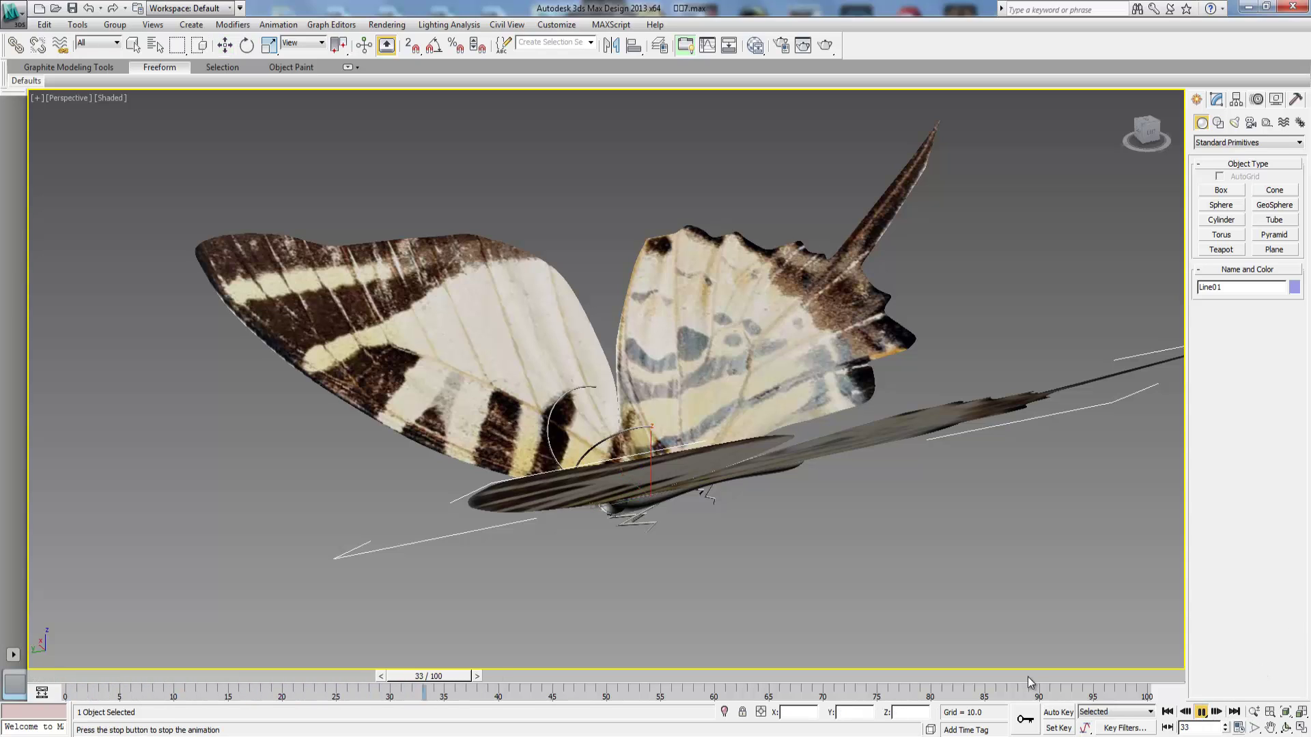
click(1201, 712)
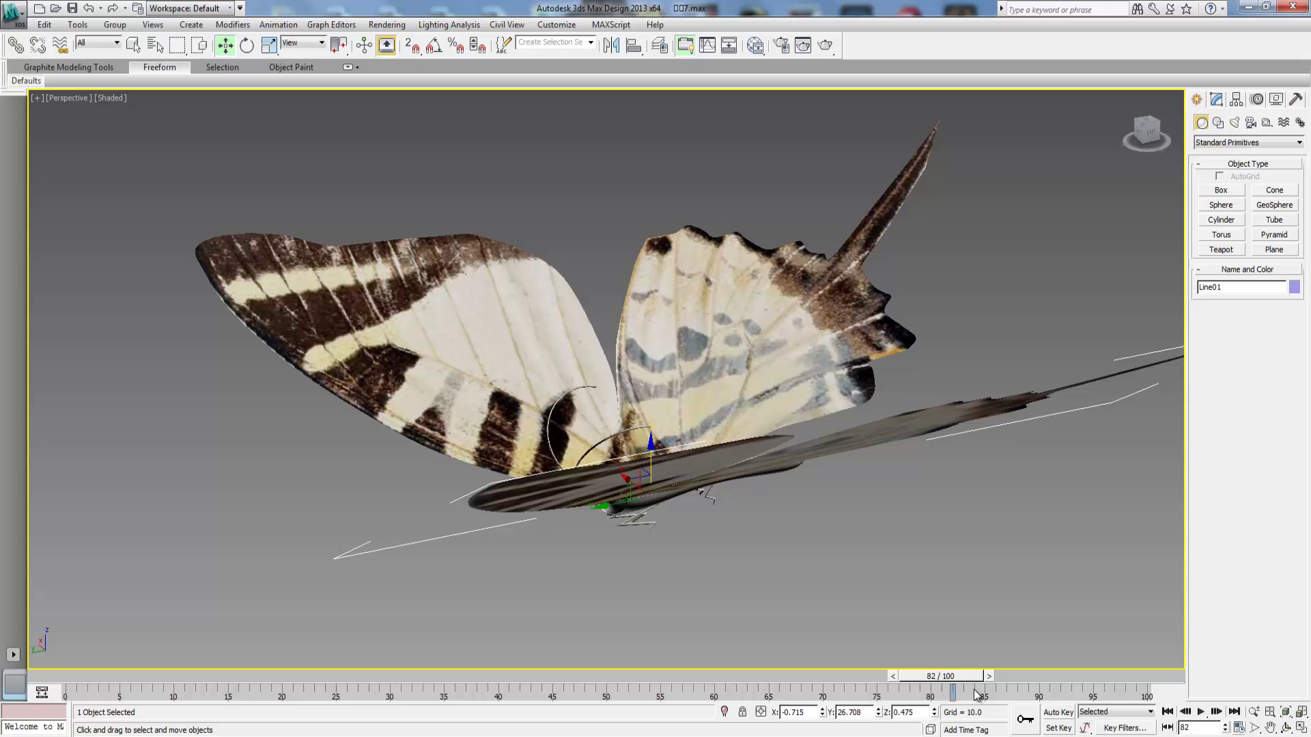
drag(962, 683, 67, 691)
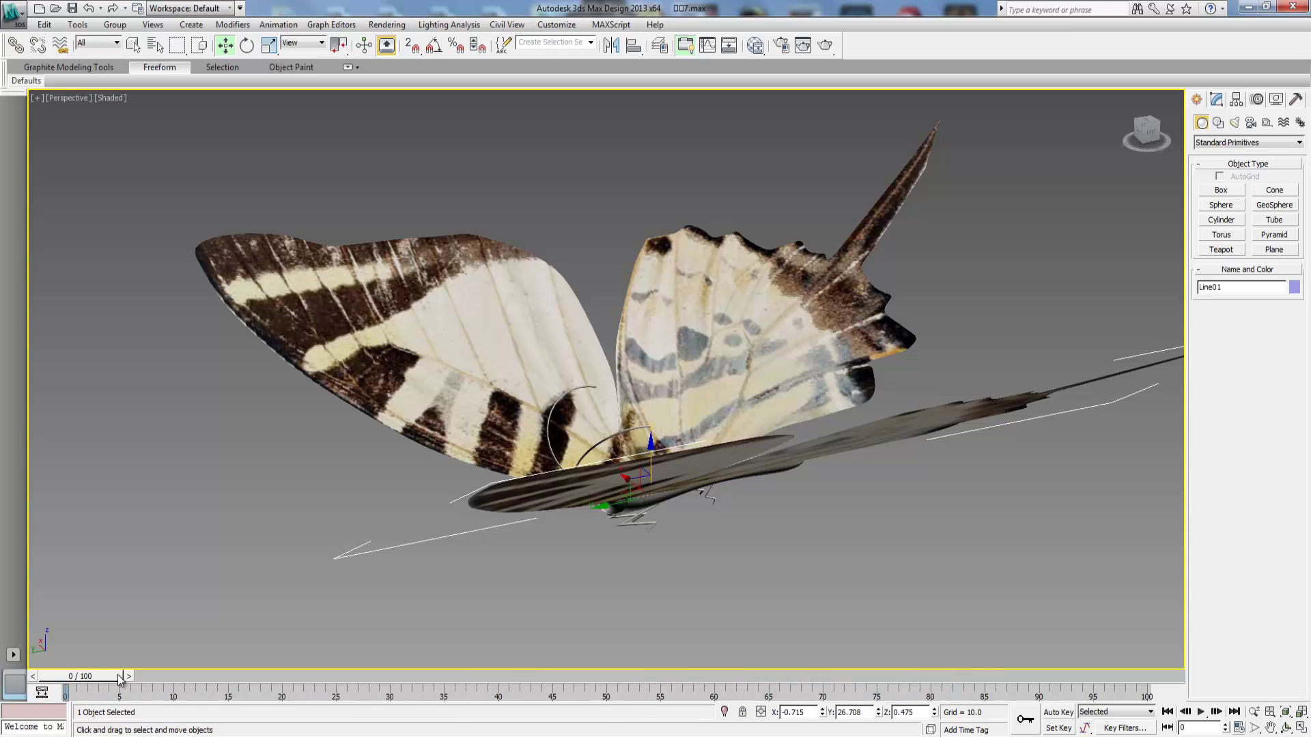
click(605, 552)
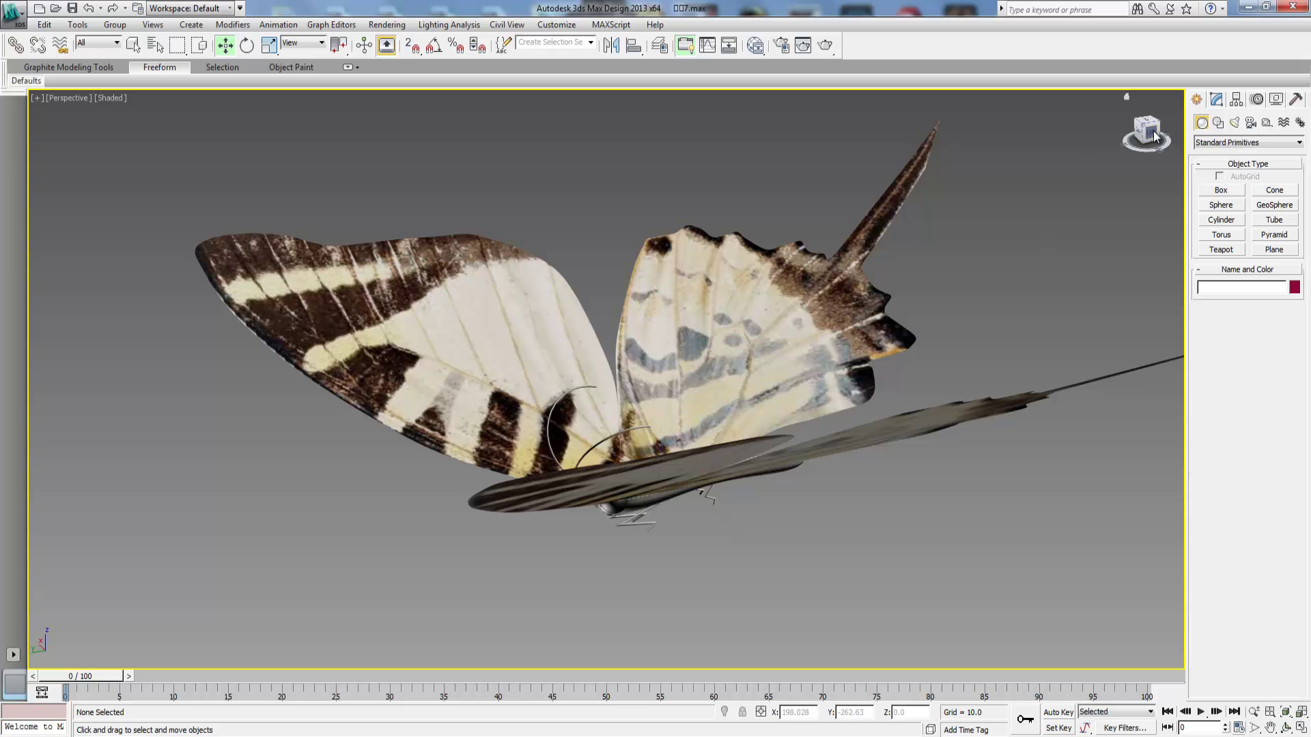
Step: Orbit, zoom and pan to frame the whole butterfly, then bring up Render Setup beside it
drag(1147, 136, 927, 225)
scroll(887, 257, up, 4)
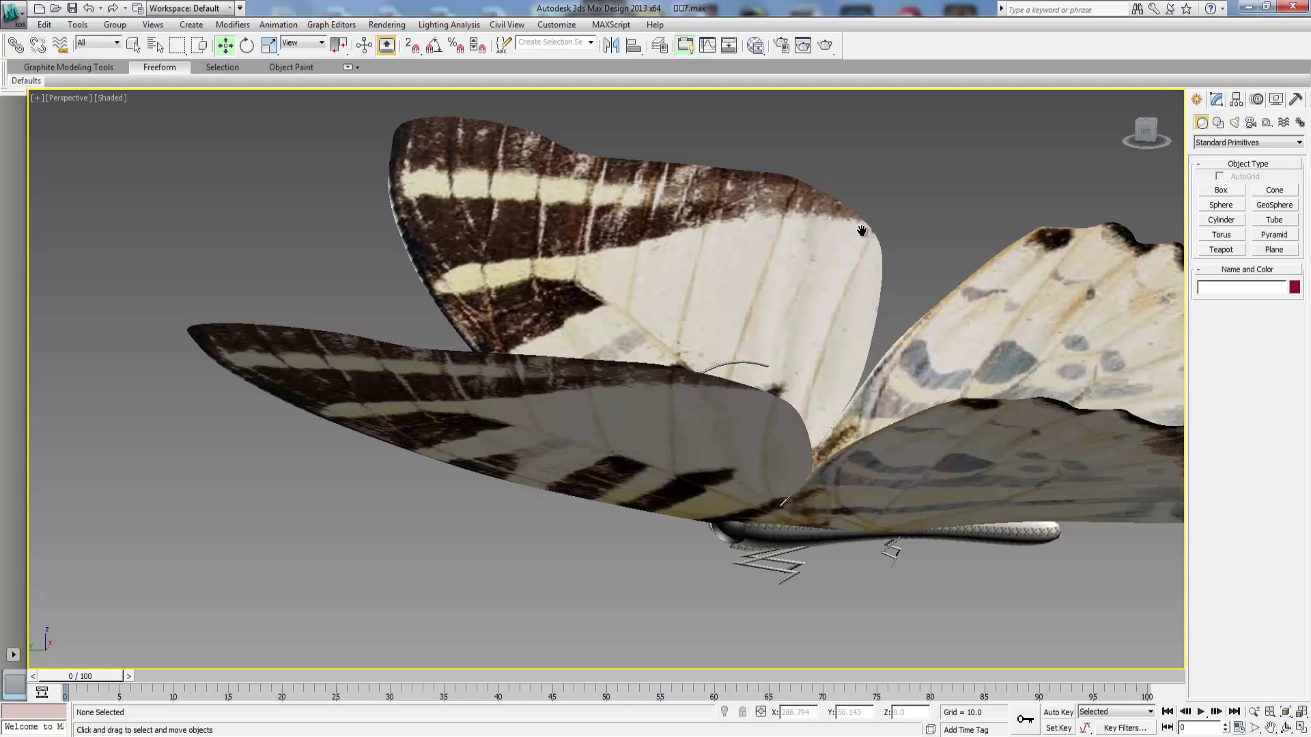
scroll(858, 236, down, 5)
drag(770, 314, 862, 335)
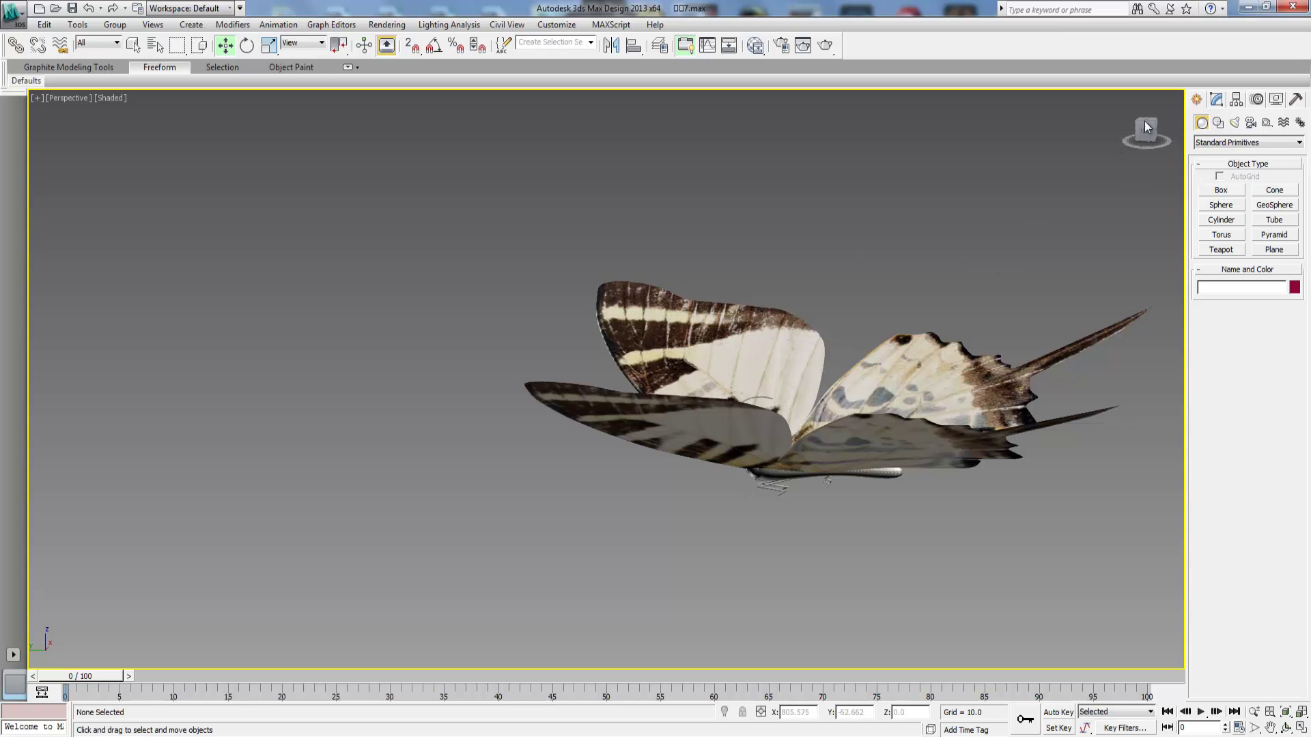
drag(1145, 133, 1132, 125)
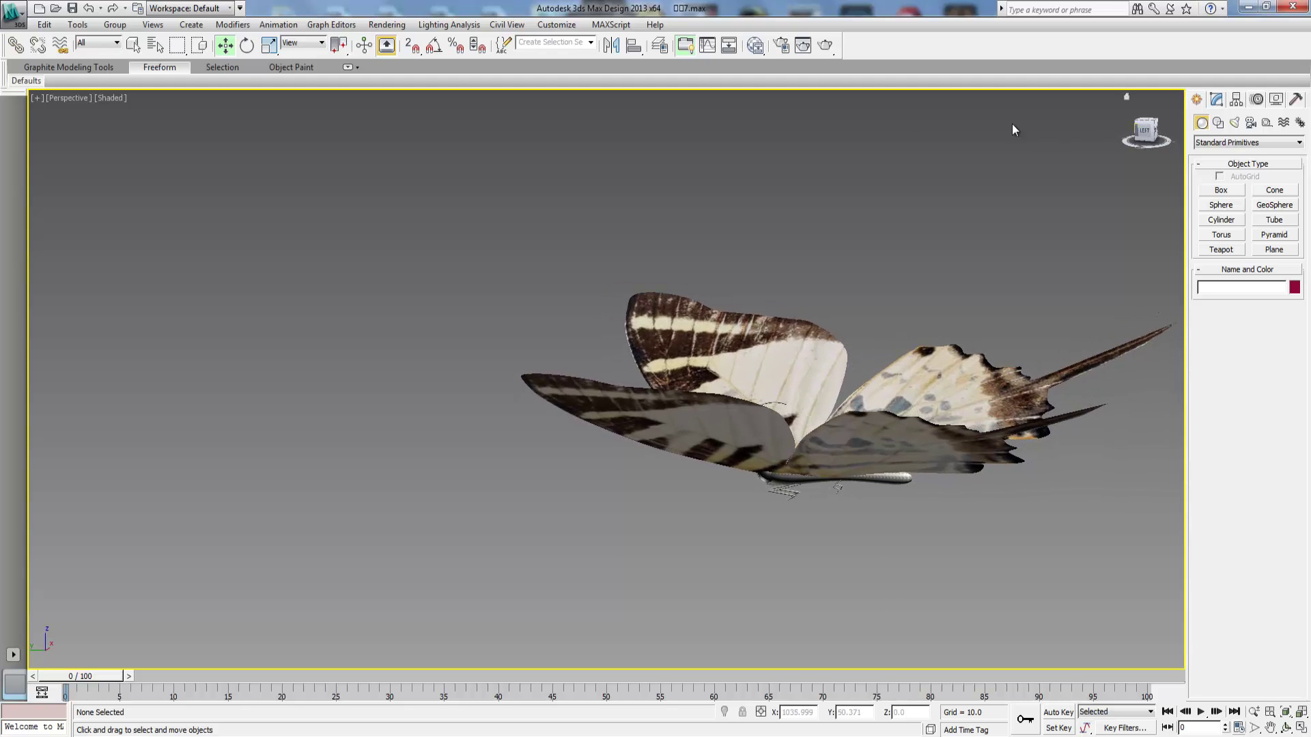
click(782, 46)
drag(318, 31, 365, 37)
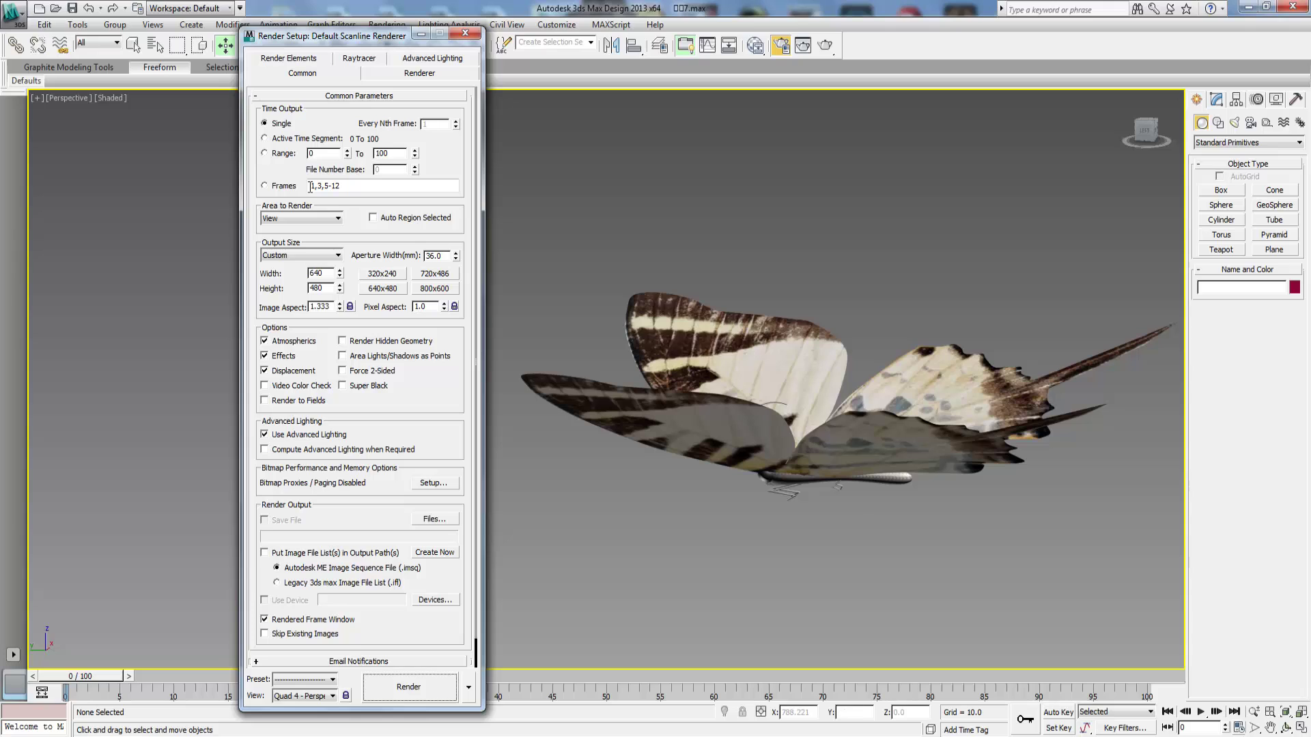
Step: Pick the HDTV (video) output size and its 1280x720 preset in Render Setup
click(334, 256)
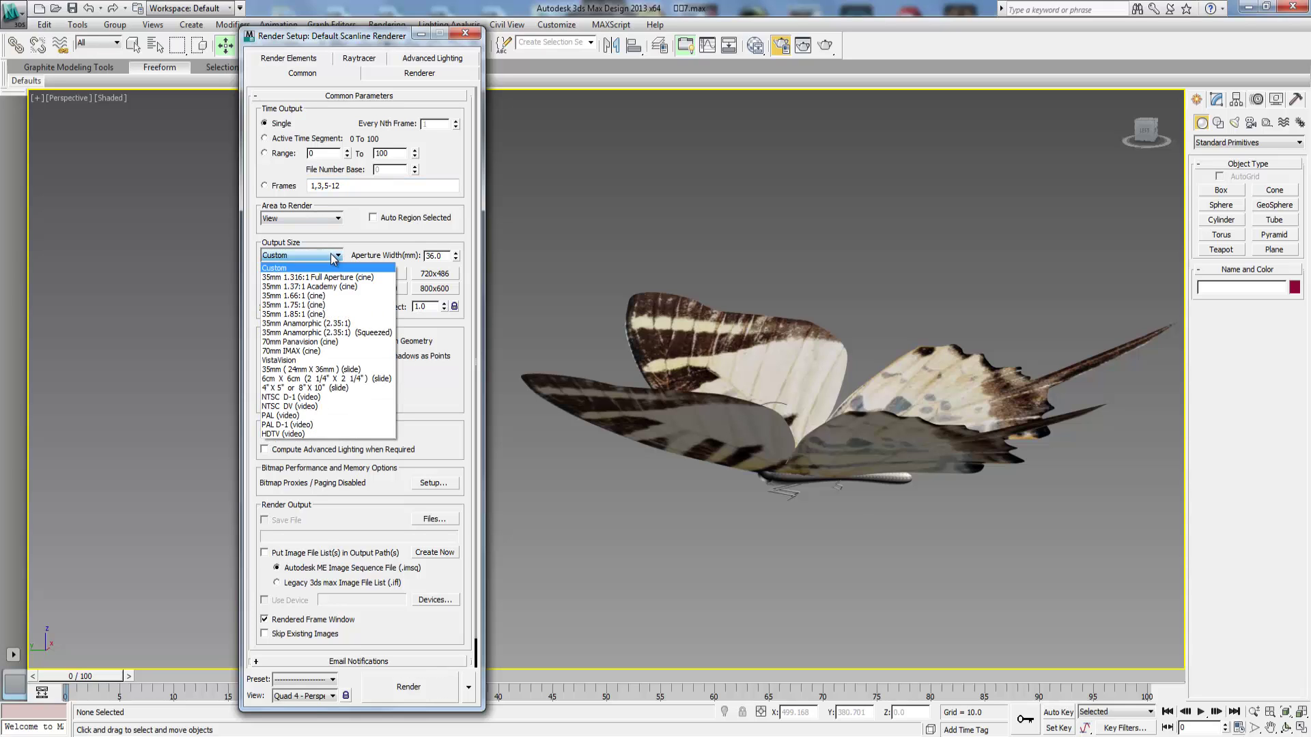
click(321, 434)
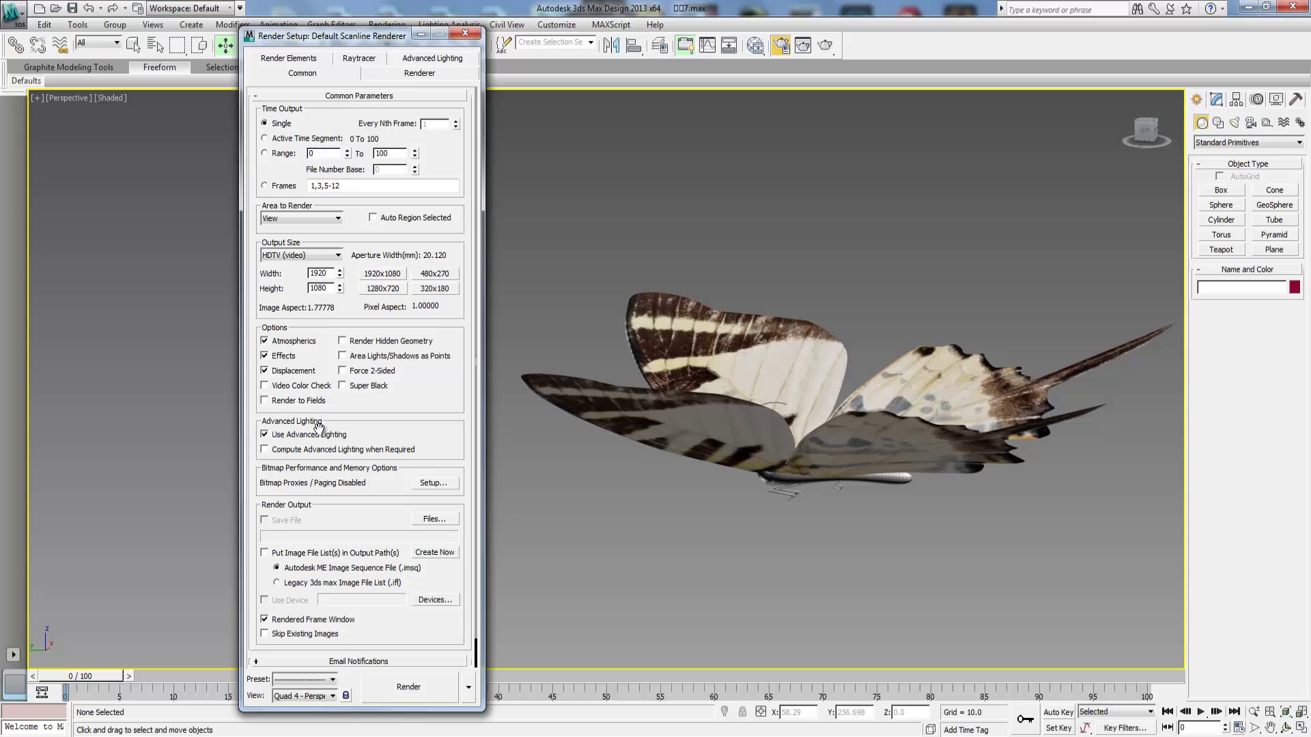
click(392, 292)
Step: Set the render output file to JPEG named 1.jpg with smoothing raised to 50
click(437, 522)
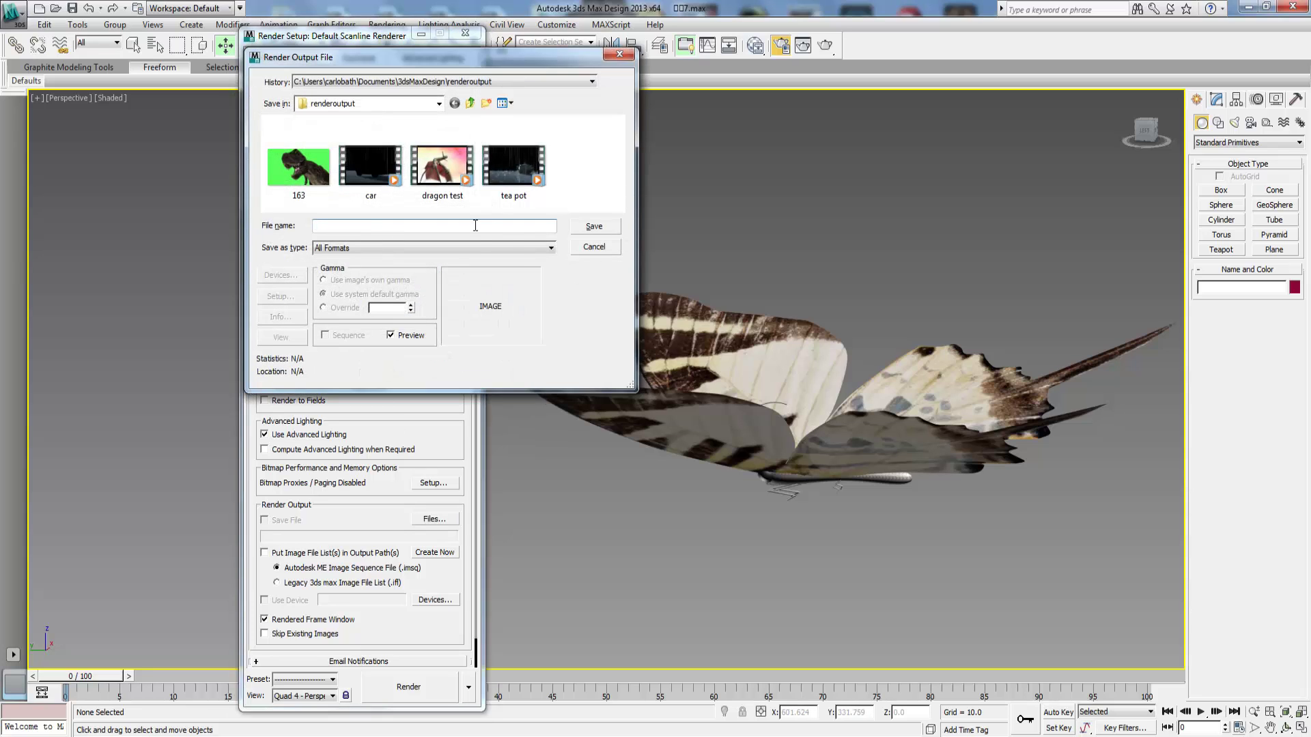
click(513, 248)
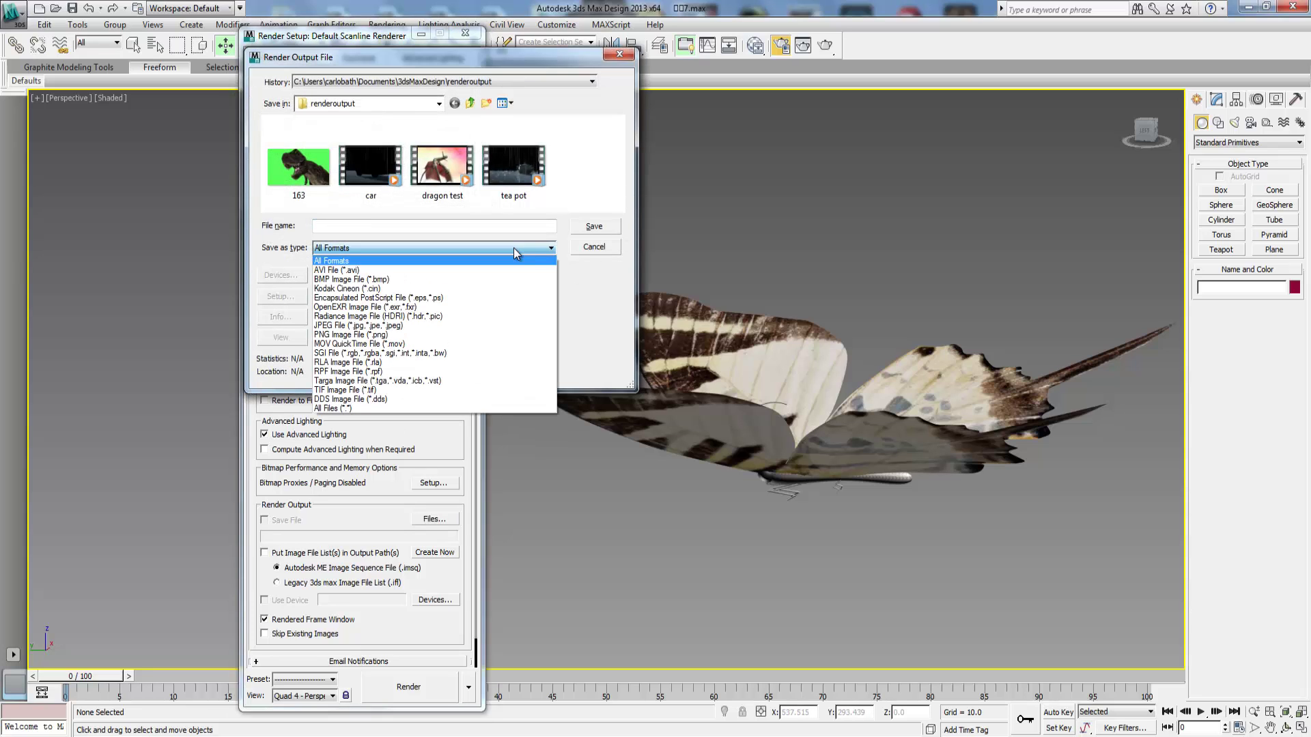
click(489, 327)
click(382, 226)
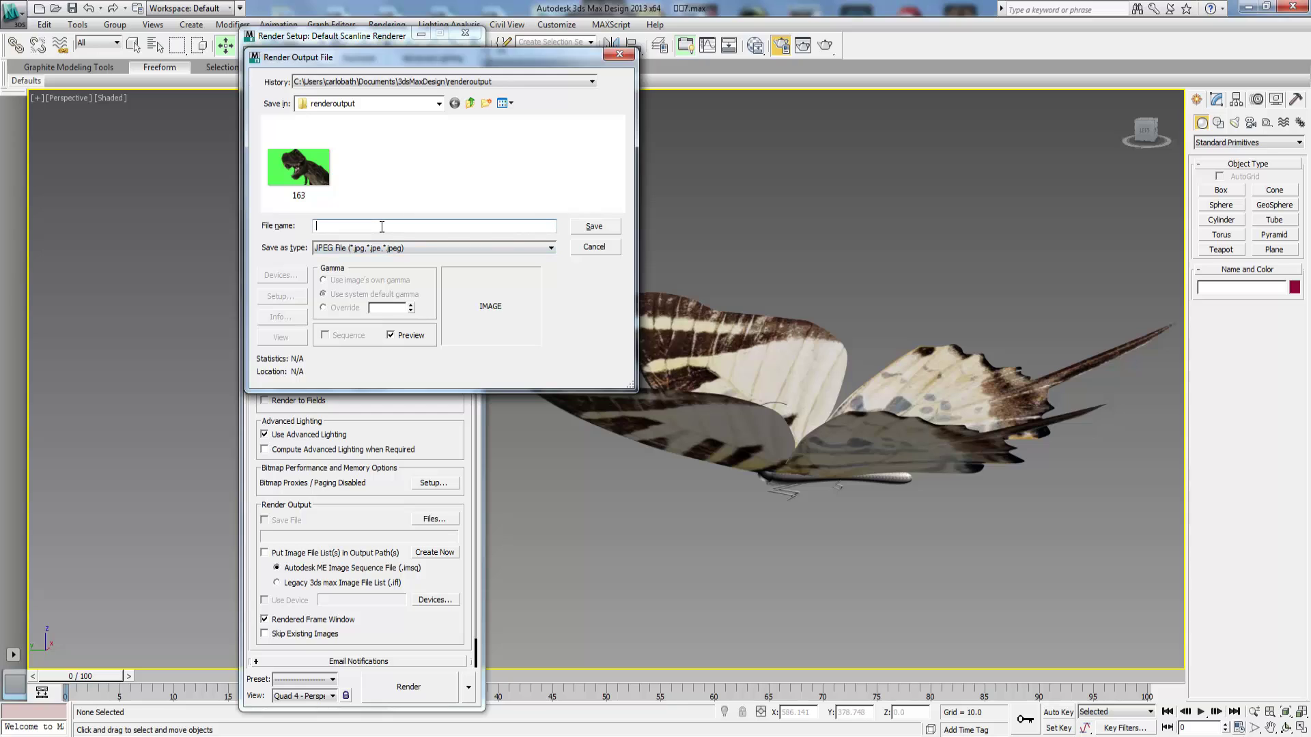
text(1)
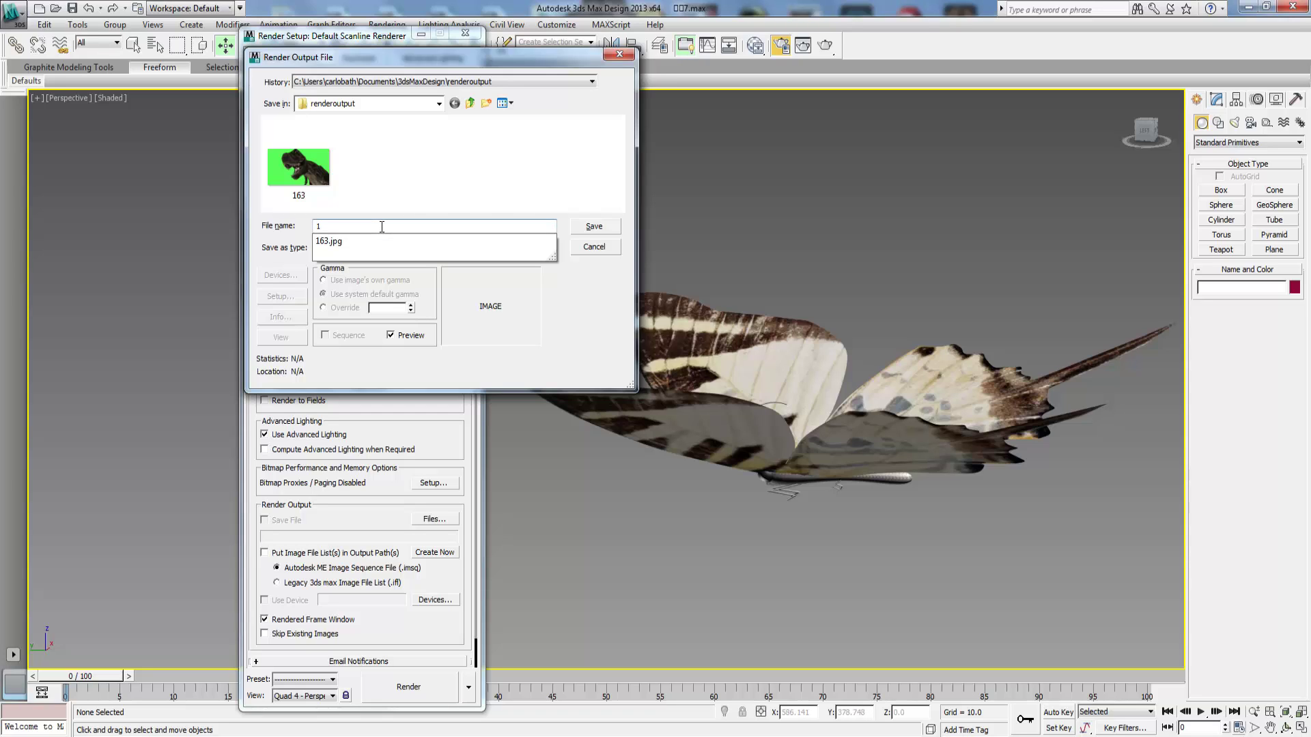
key(Return)
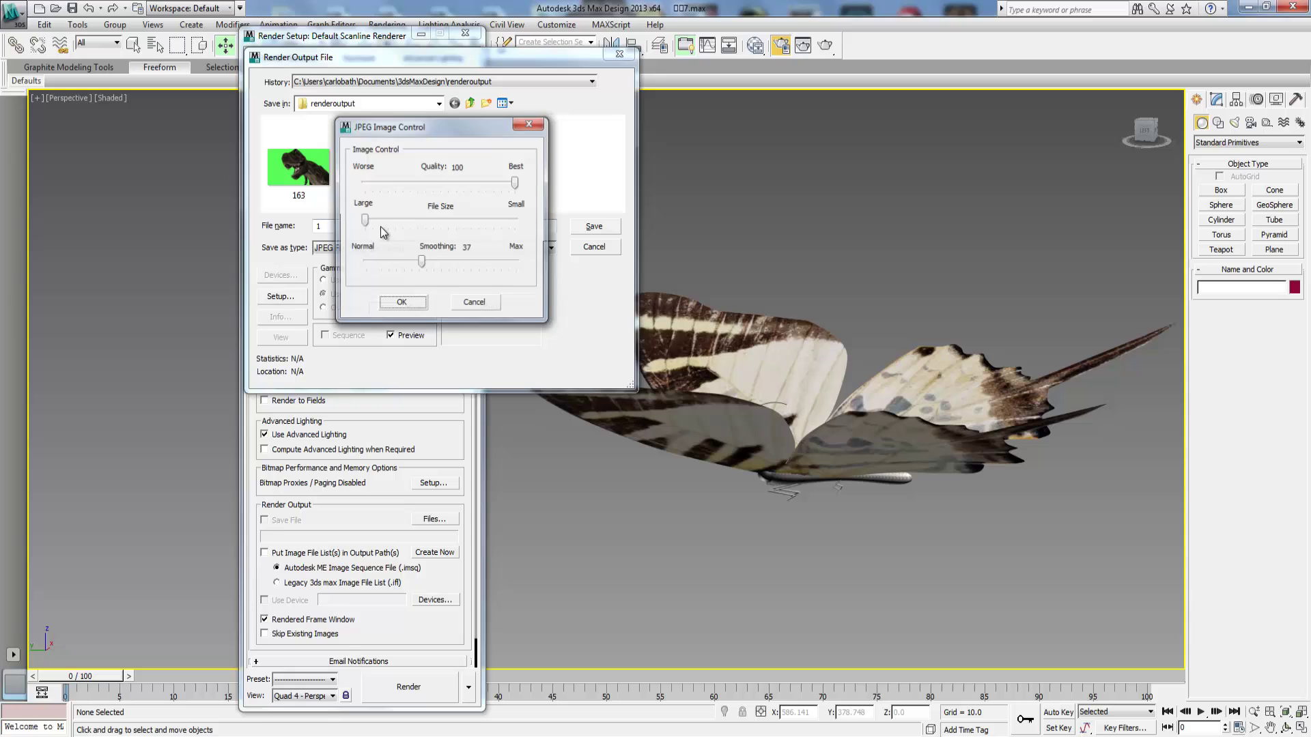
drag(444, 129, 463, 175)
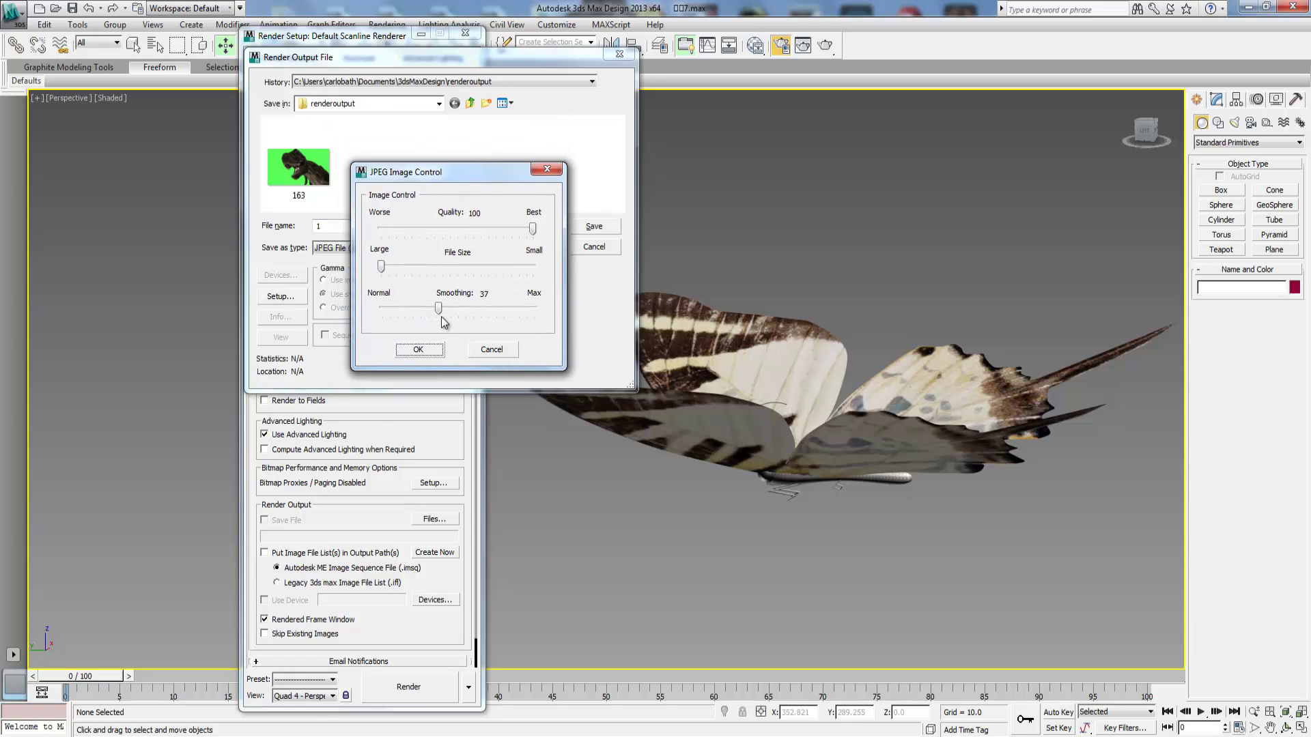
drag(438, 311, 458, 310)
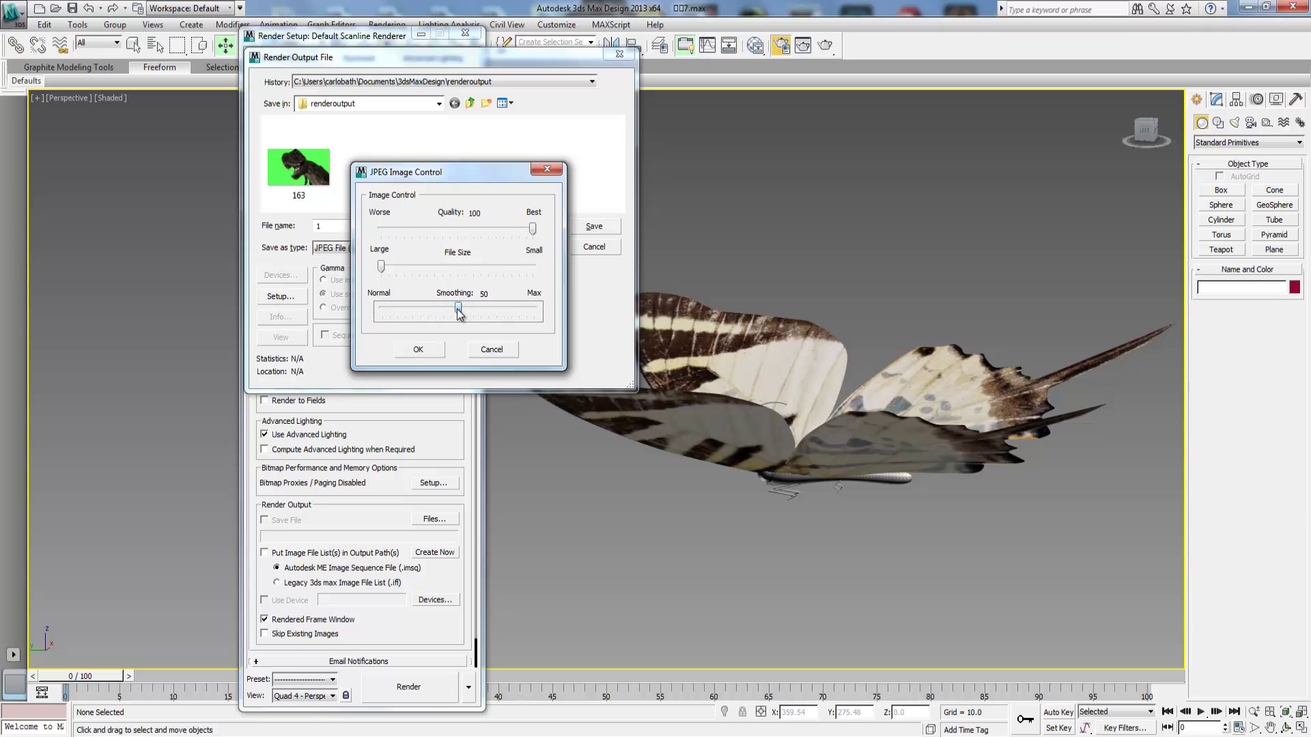
click(437, 350)
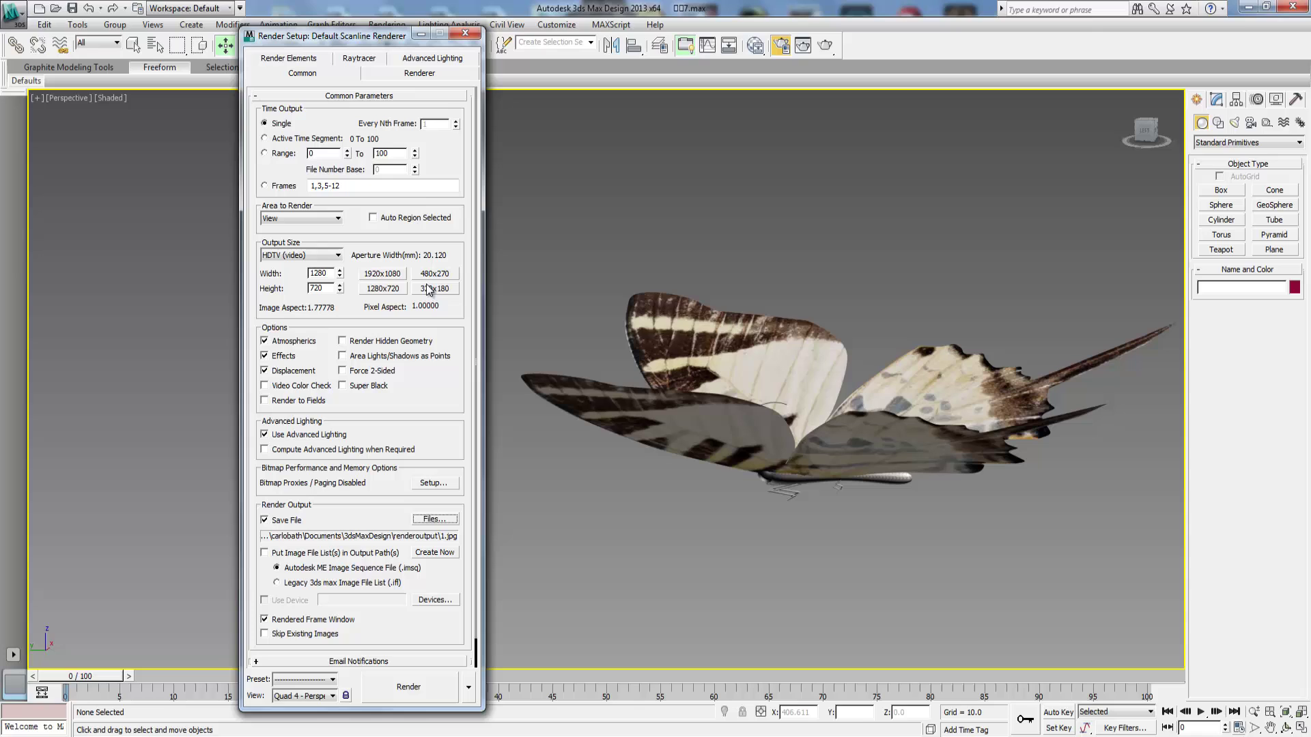
Step: Close Render Setup, turn the view slightly around the butterfly, and open the Rendering menu
click(464, 33)
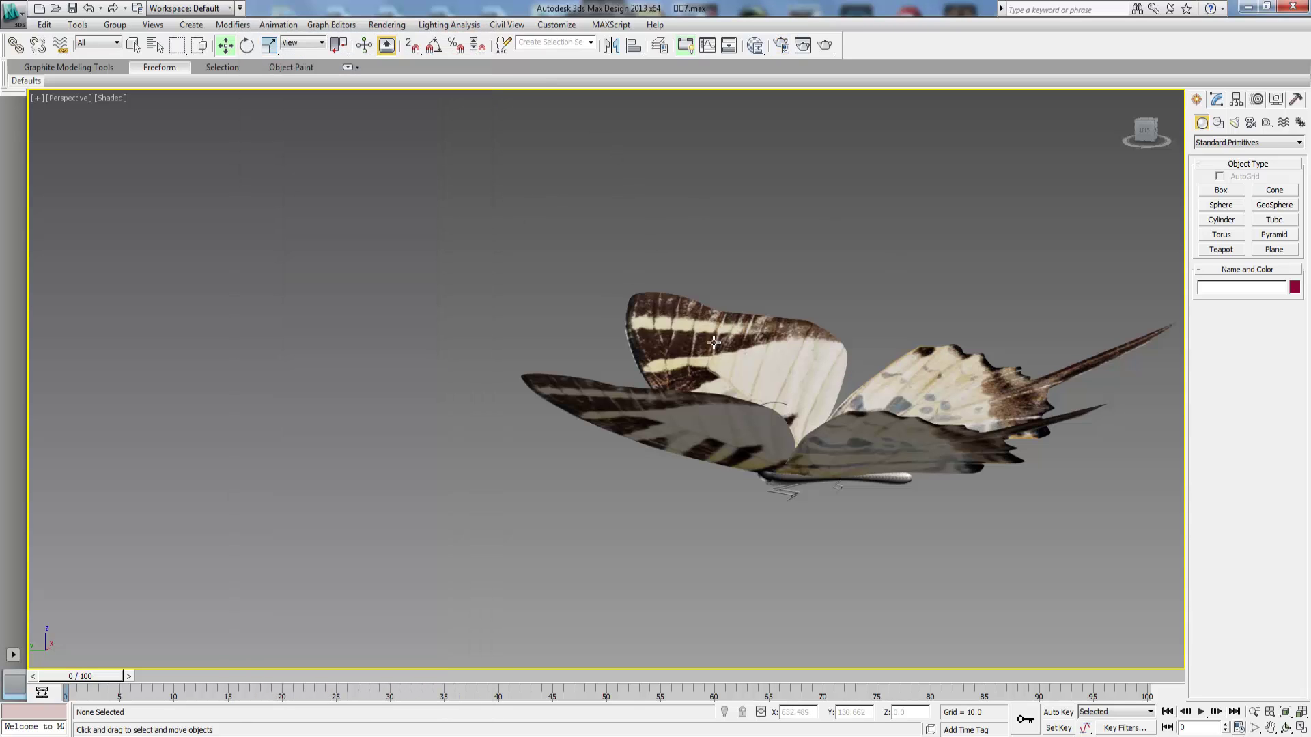
drag(1146, 139, 1161, 139)
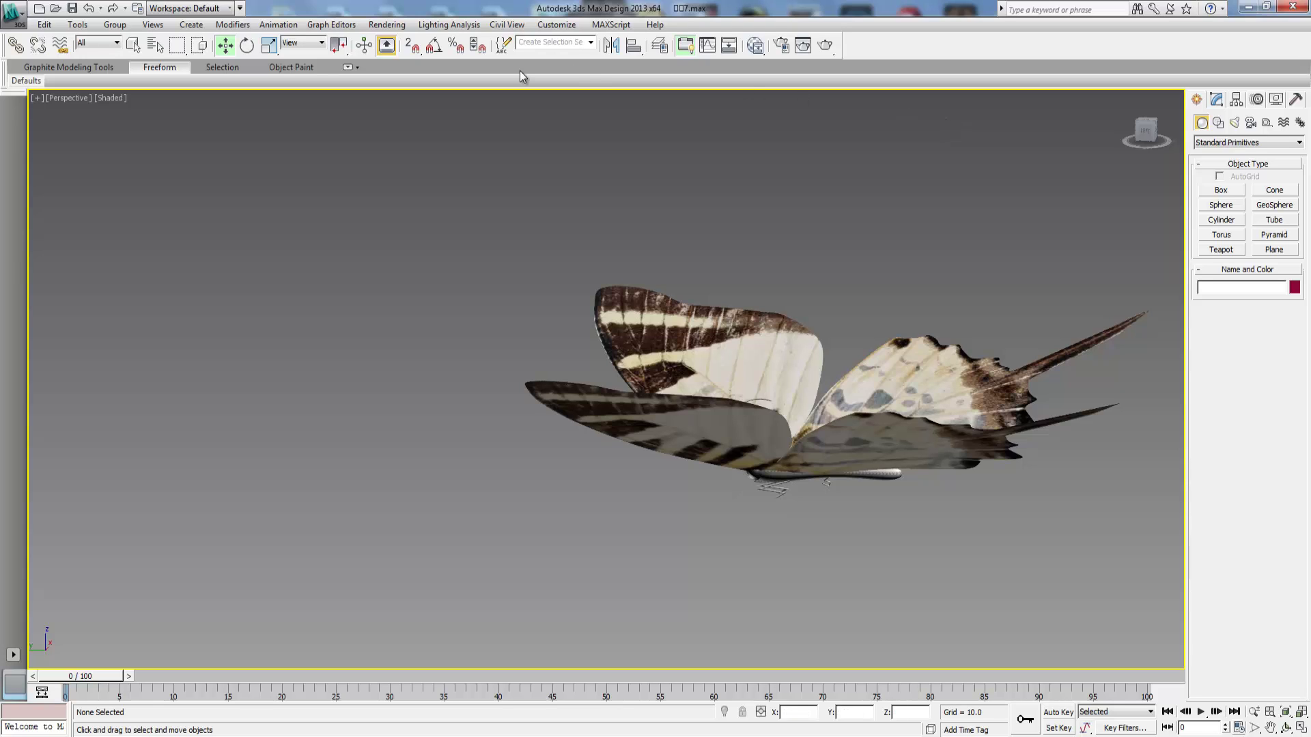
click(387, 25)
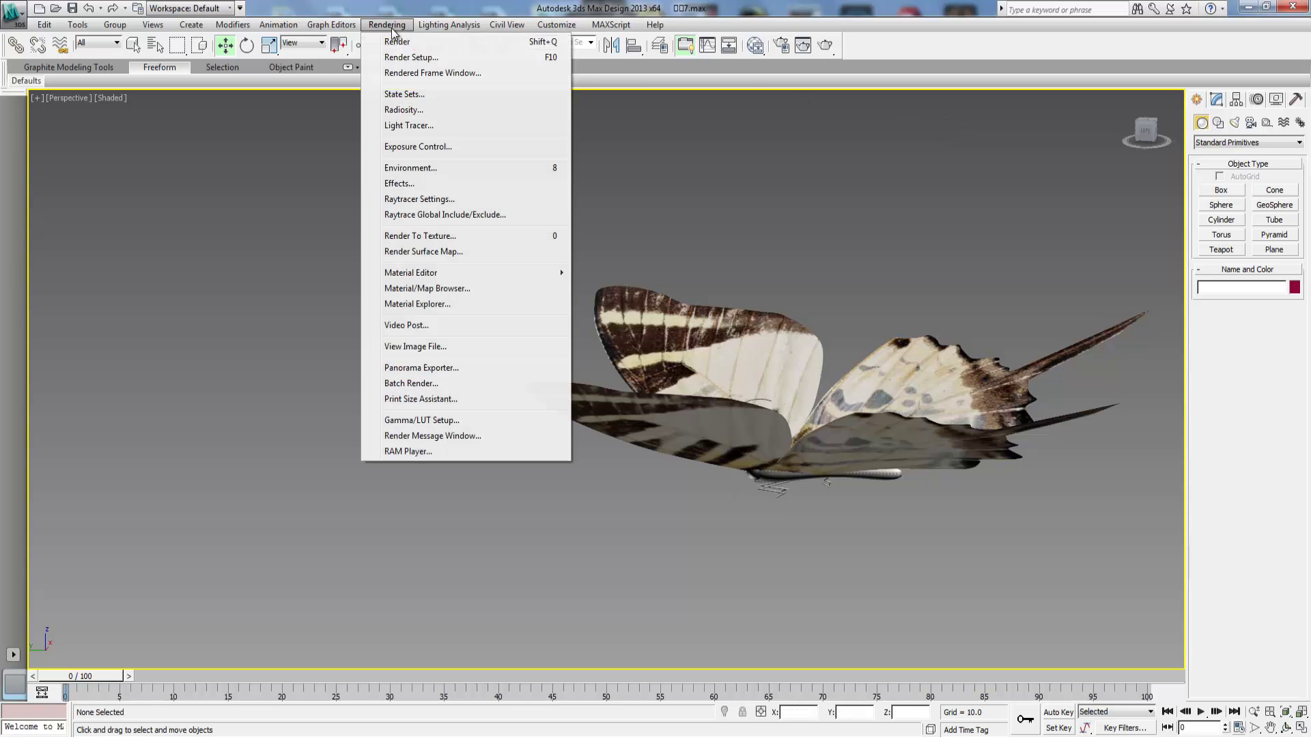
Step: In Environment and Effects, set the background colour to bright green (about R62 G240 B8)
click(423, 170)
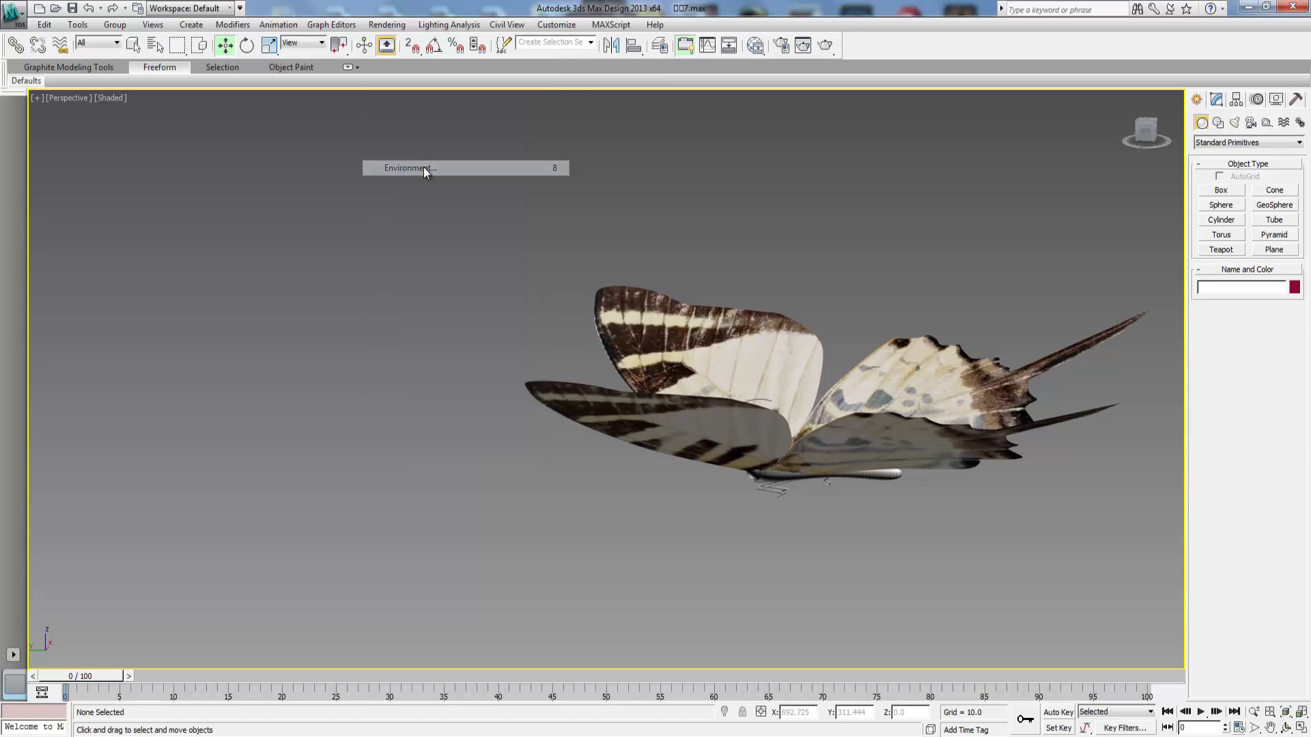
drag(338, 204, 397, 180)
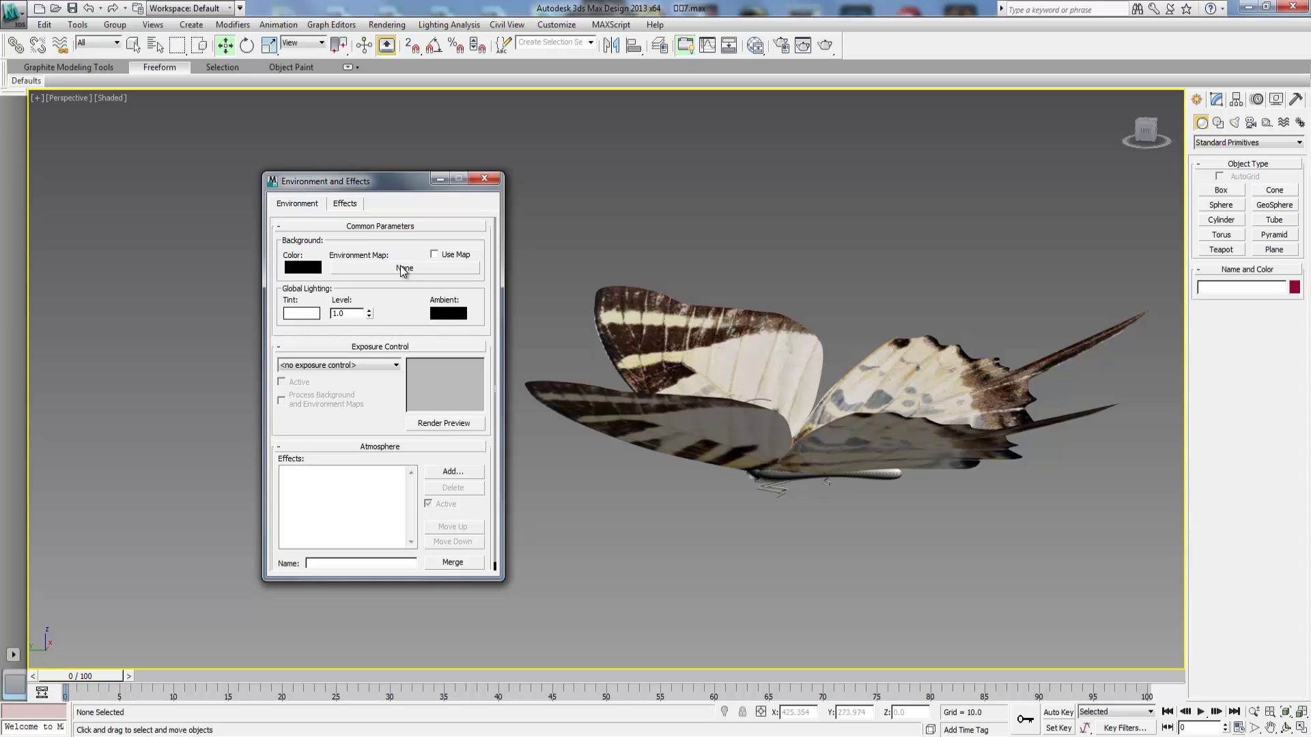
click(305, 268)
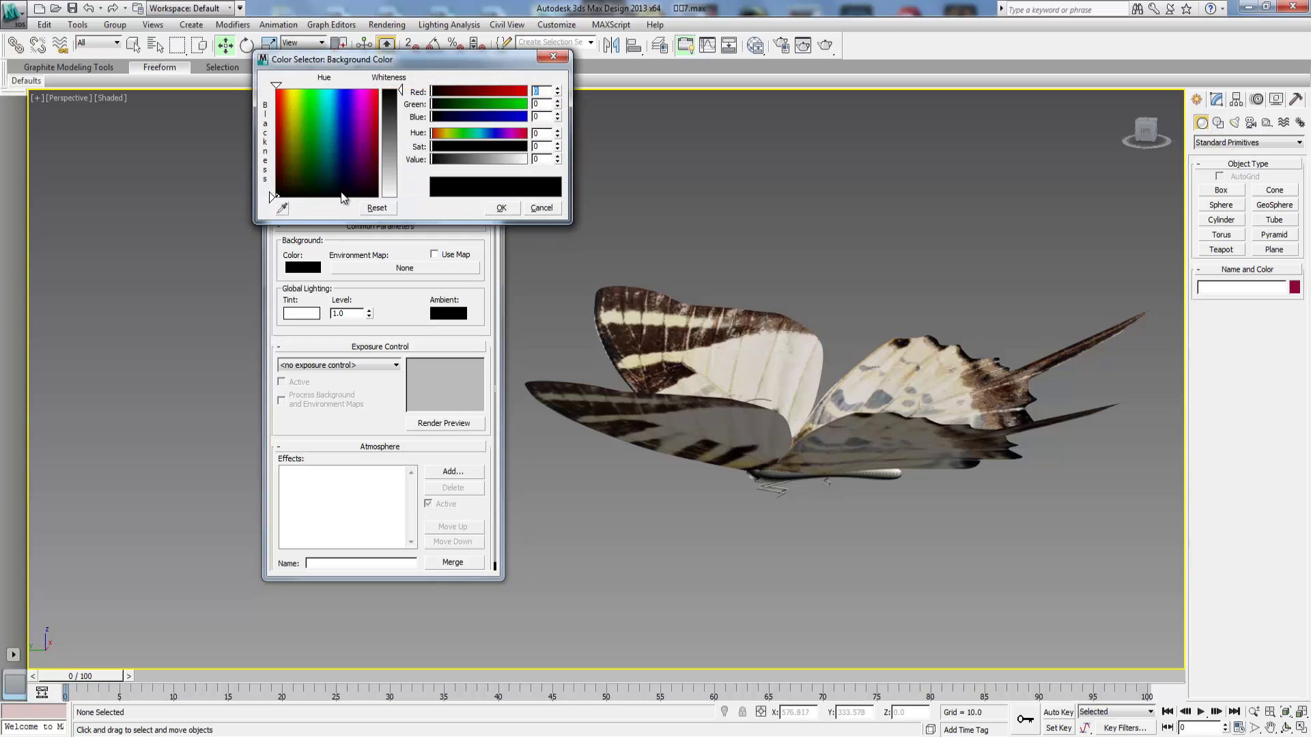
click(307, 96)
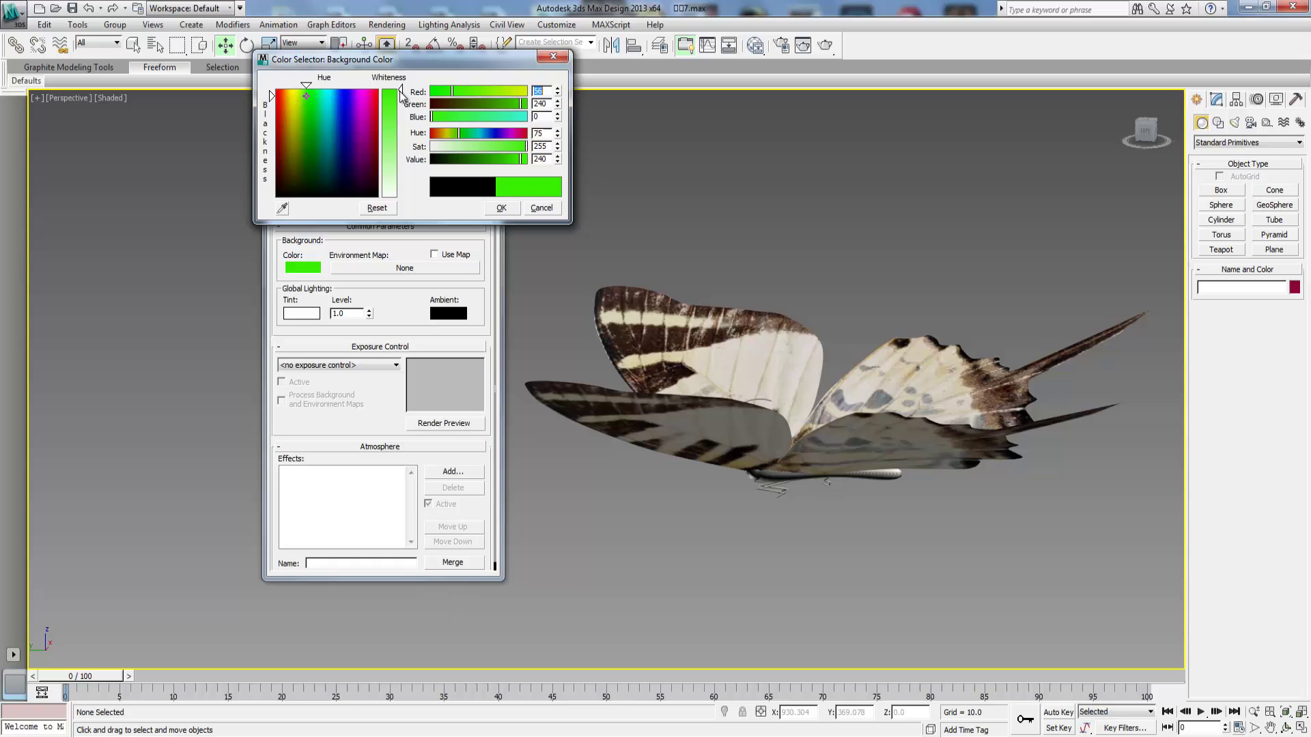
mouse_move(401, 95)
mouse_down()
mouse_move(400, 136)
mouse_move(402, 86)
mouse_up()
click(499, 208)
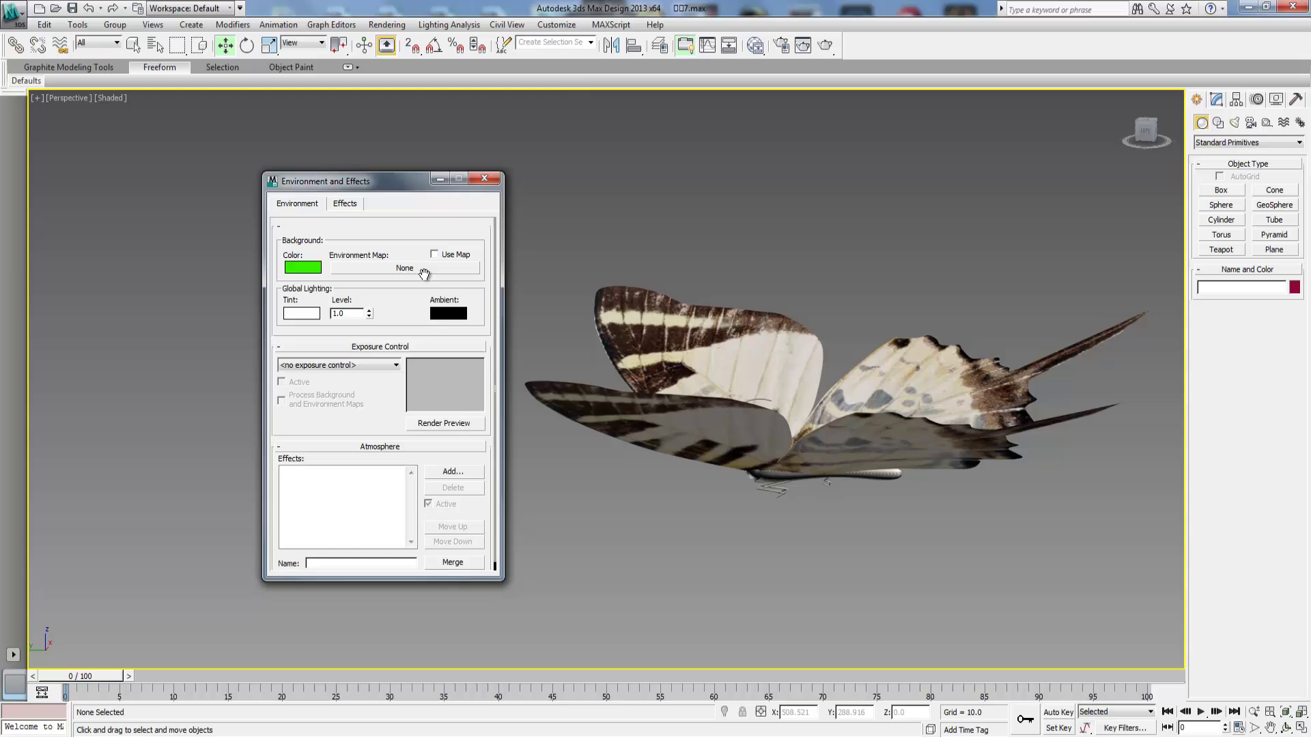
click(450, 316)
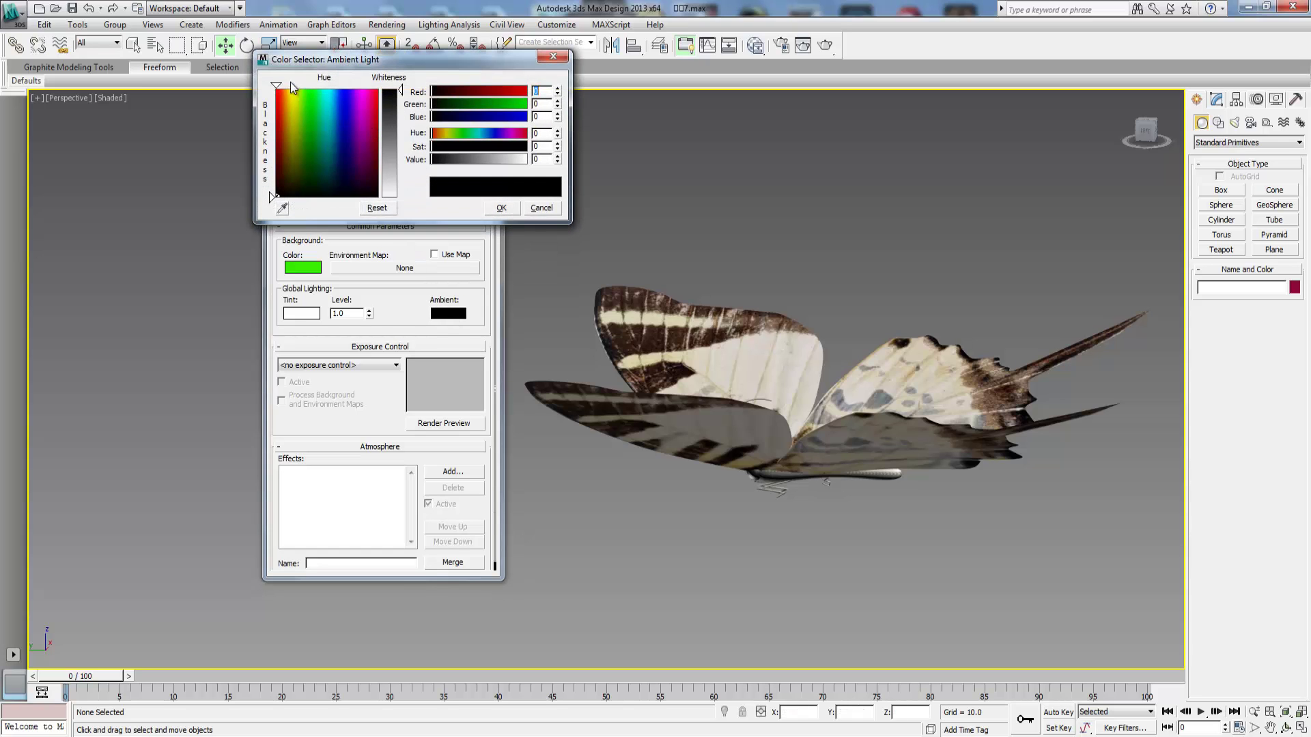
click(308, 96)
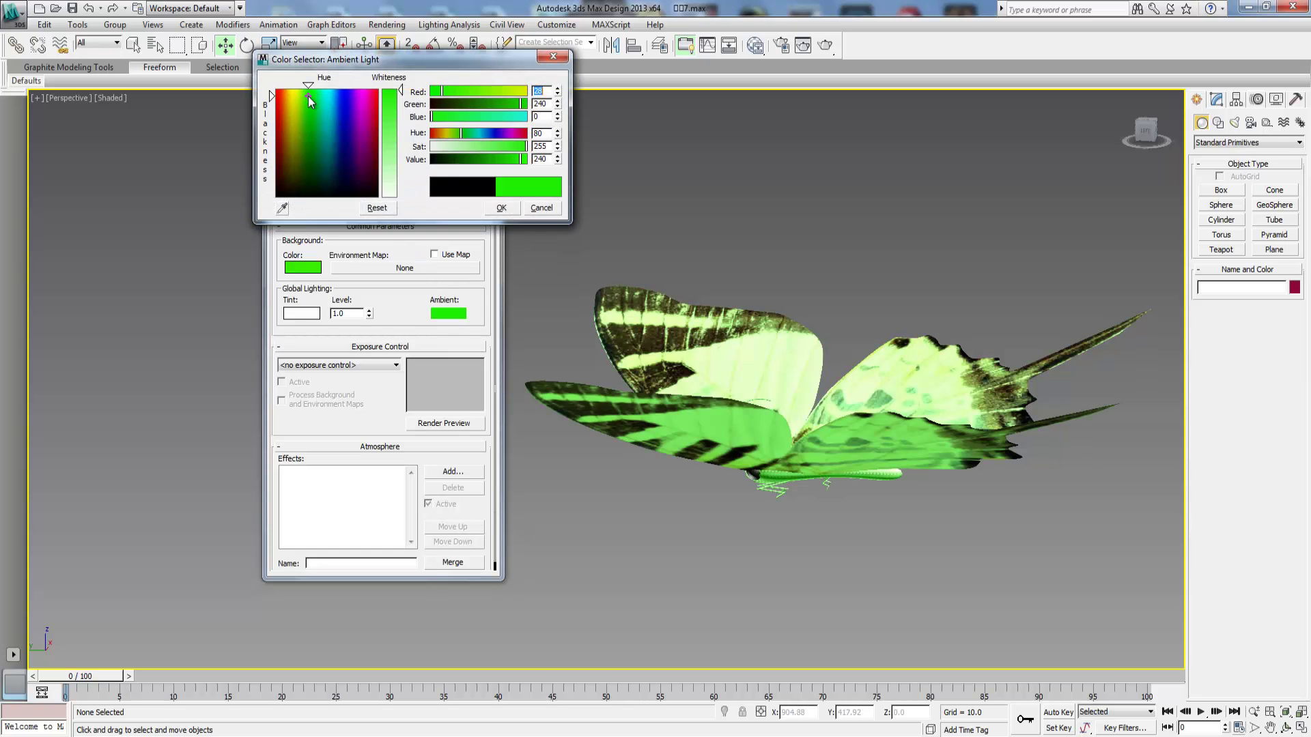
click(502, 208)
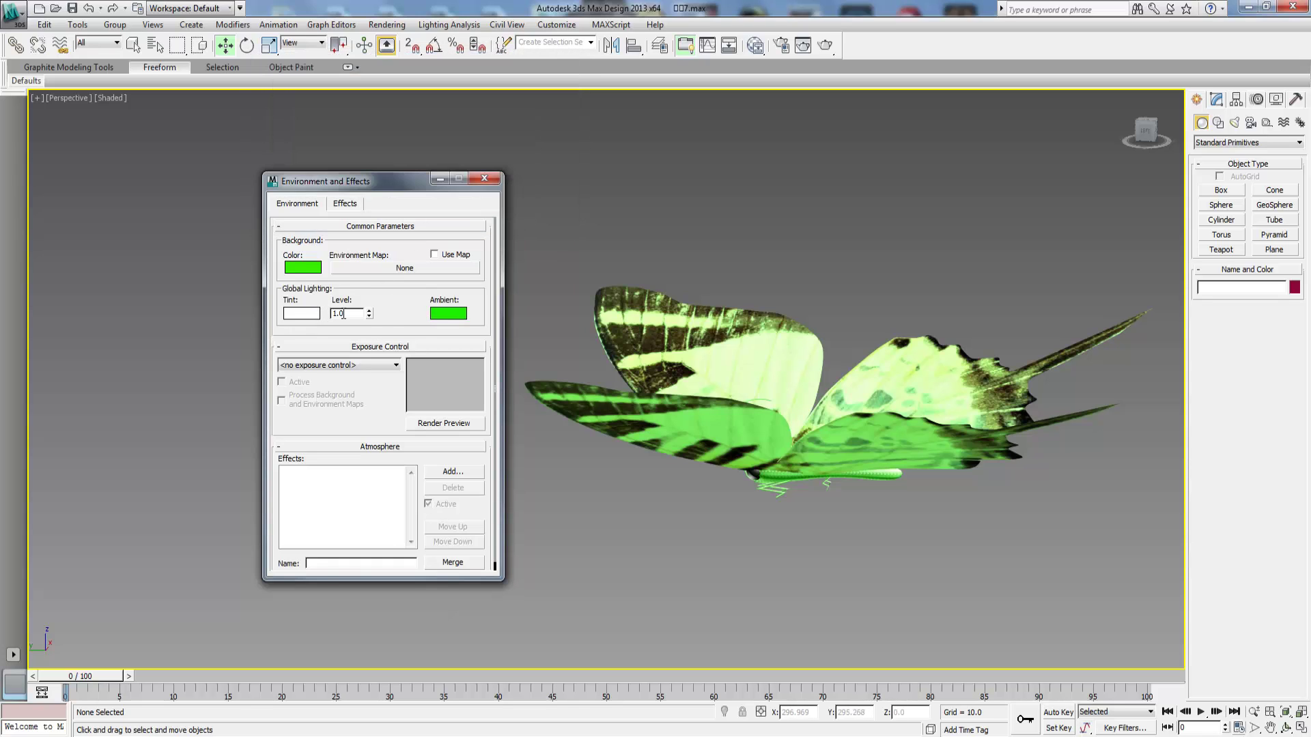
click(447, 313)
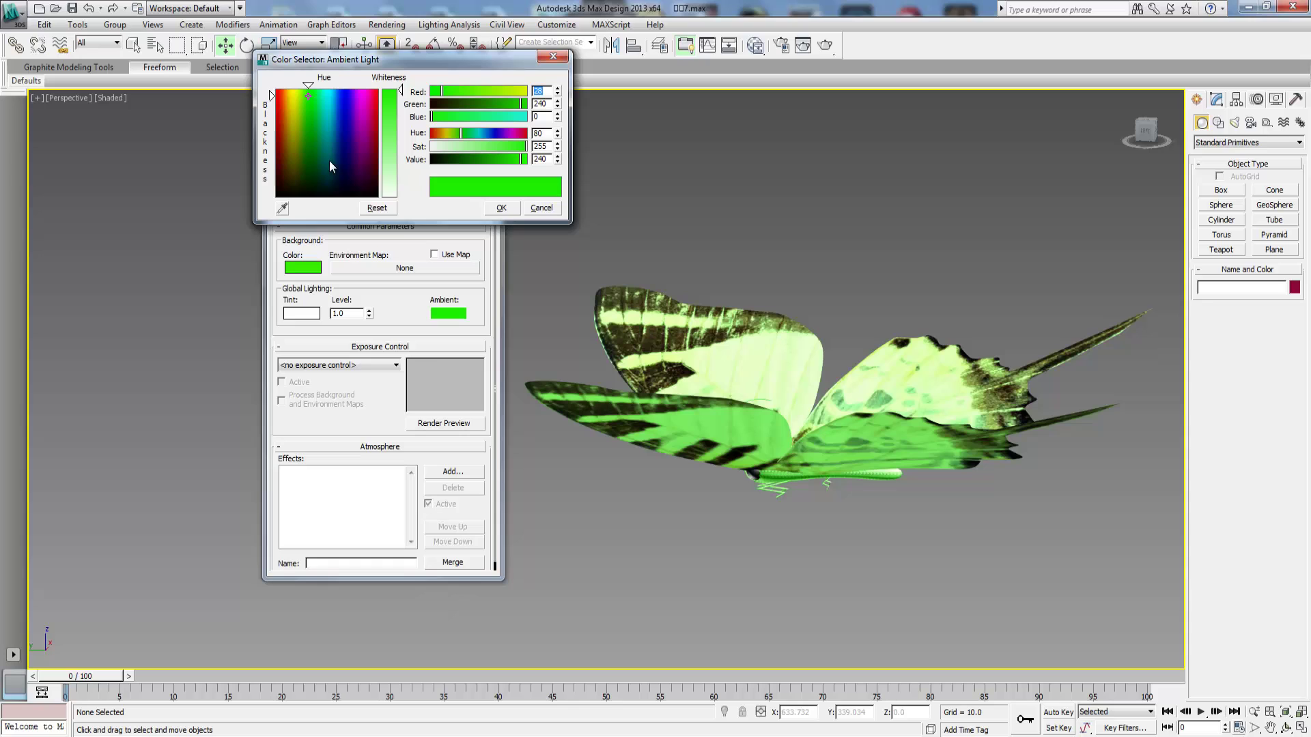
click(318, 194)
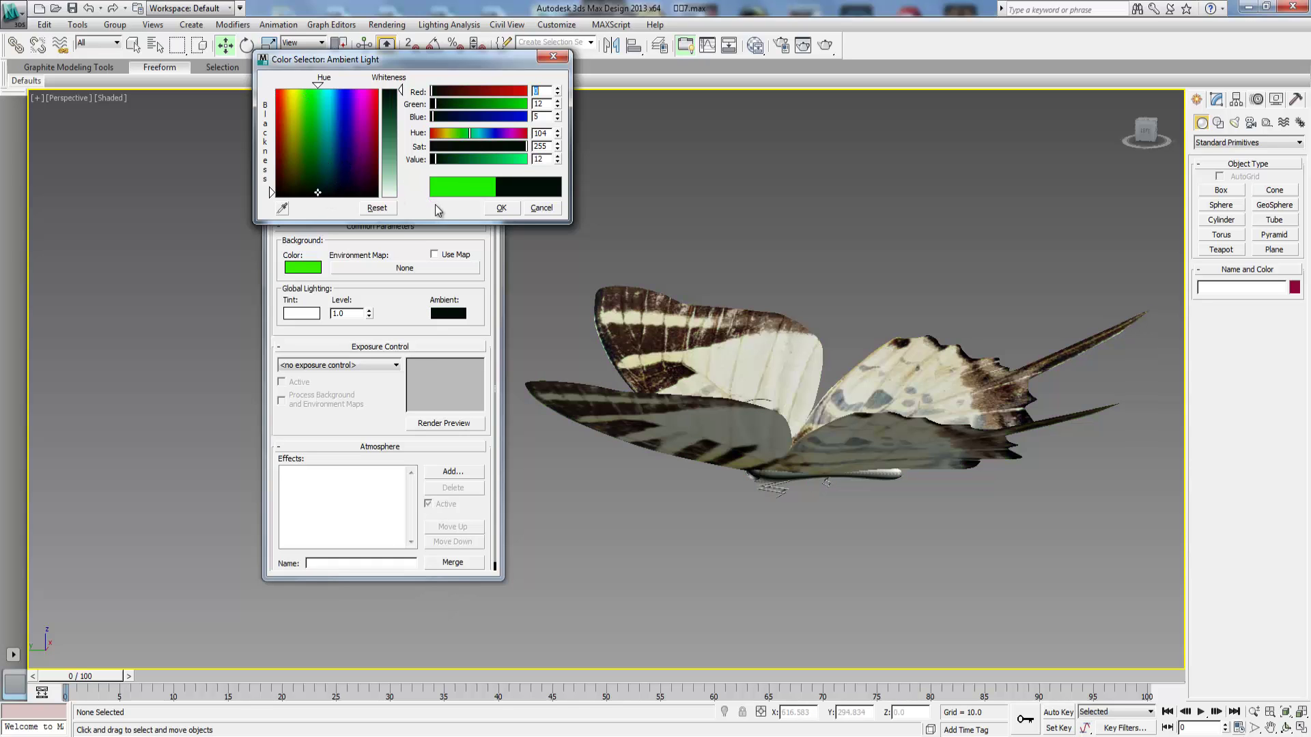
click(502, 209)
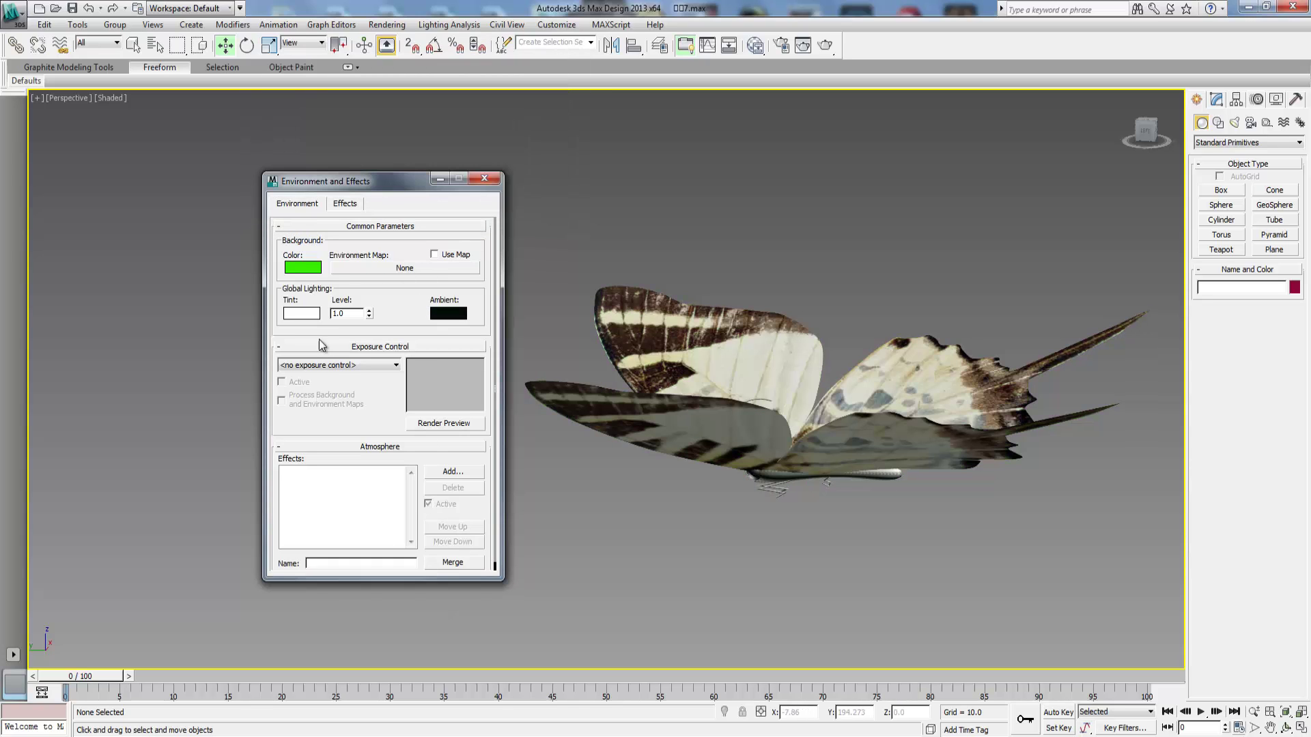
Step: Close Environment and Effects, re-render frame 0 in the Rendered Frame Window, then close it
click(498, 179)
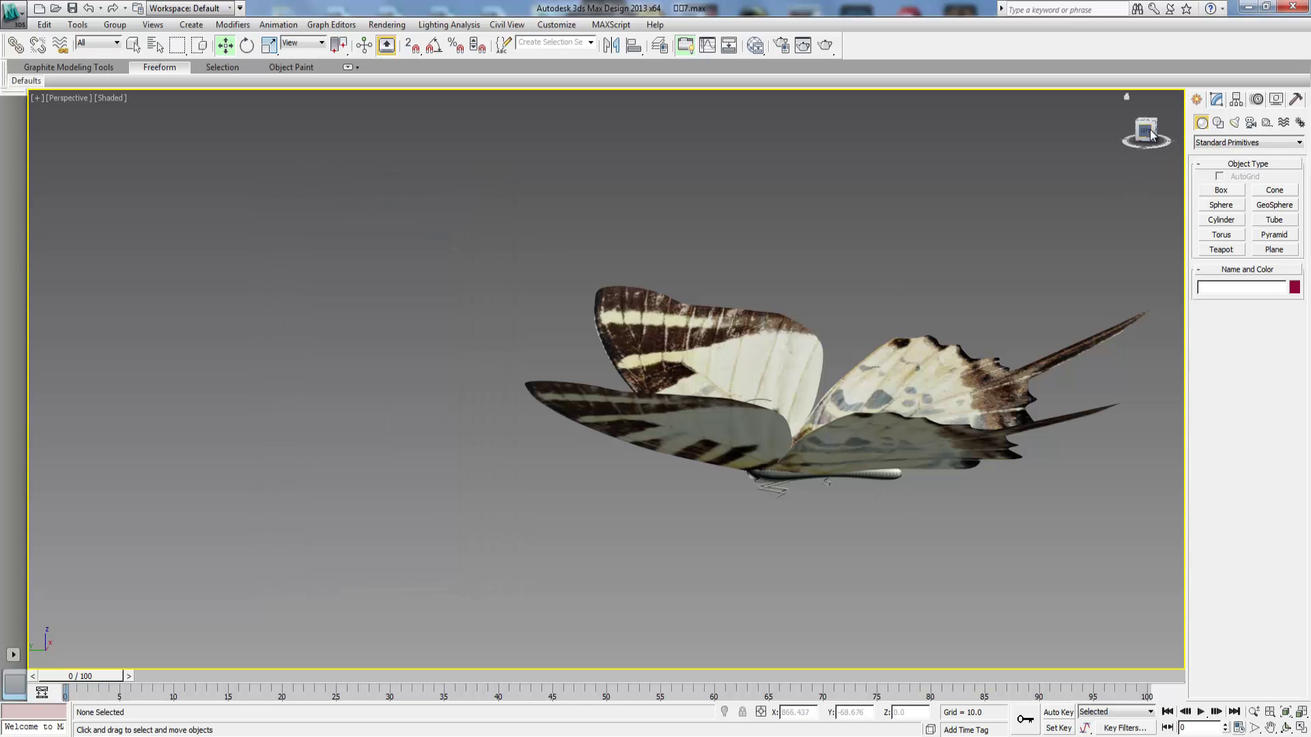
click(805, 47)
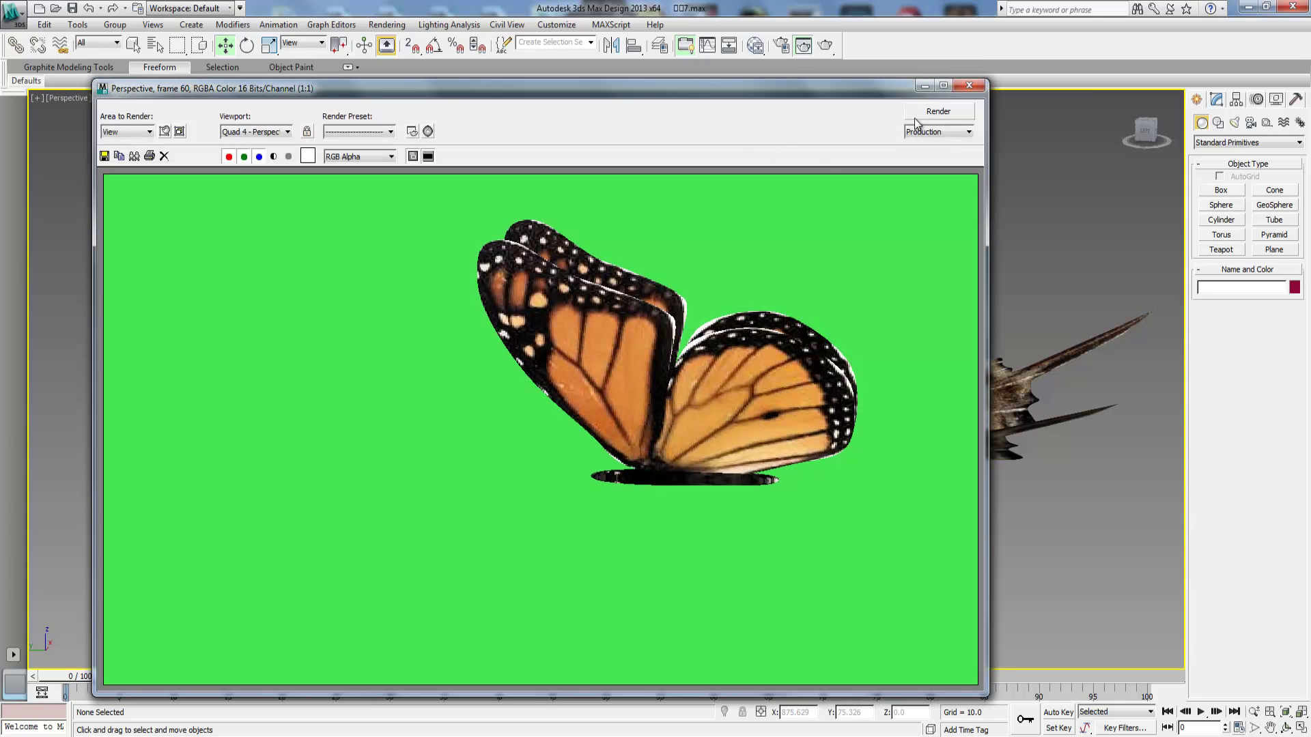
click(936, 111)
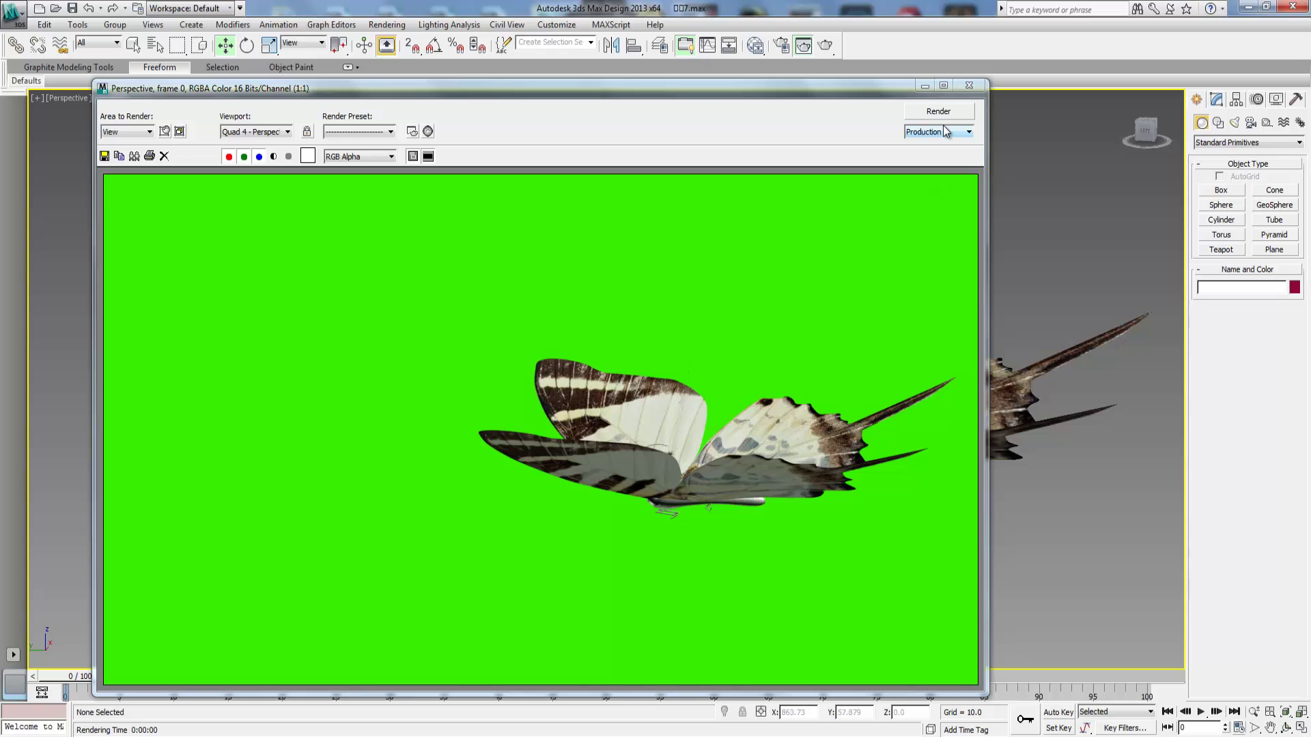
click(969, 85)
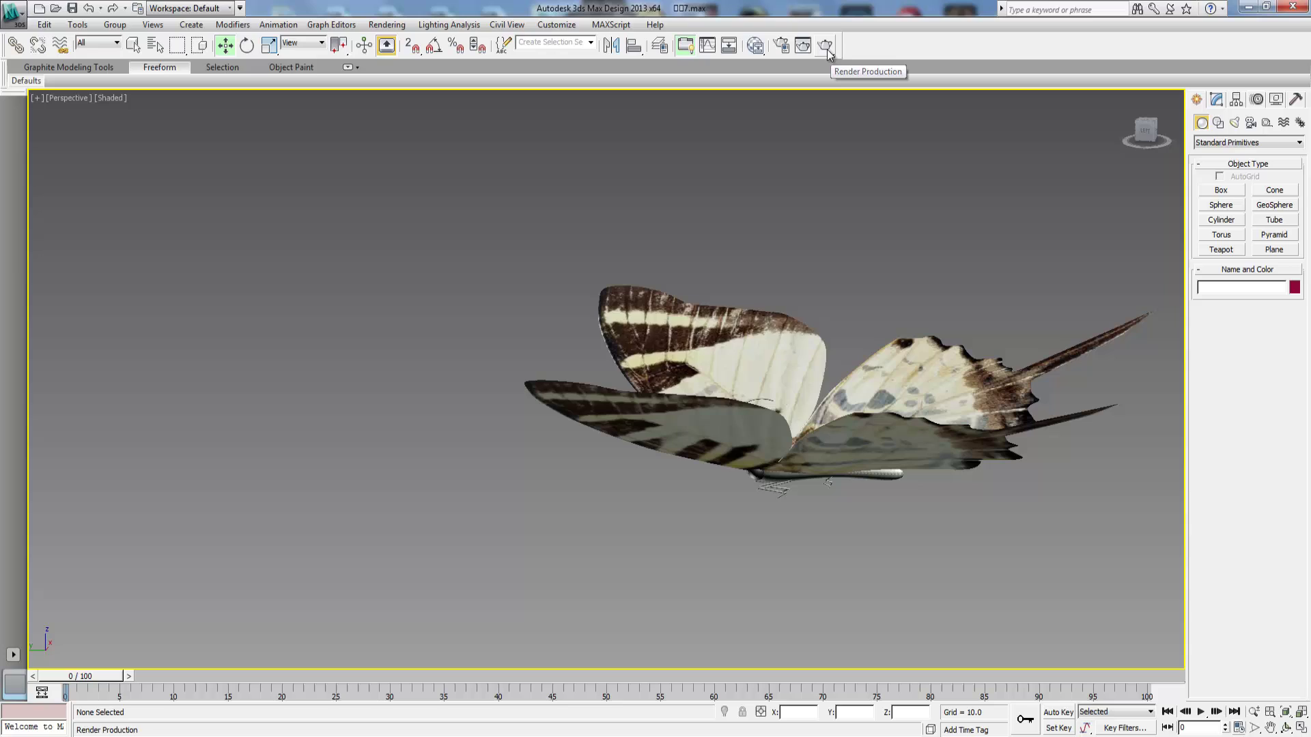
Step: Start a production render, decline overwriting 1.jpg, and create the image sequence file
click(826, 49)
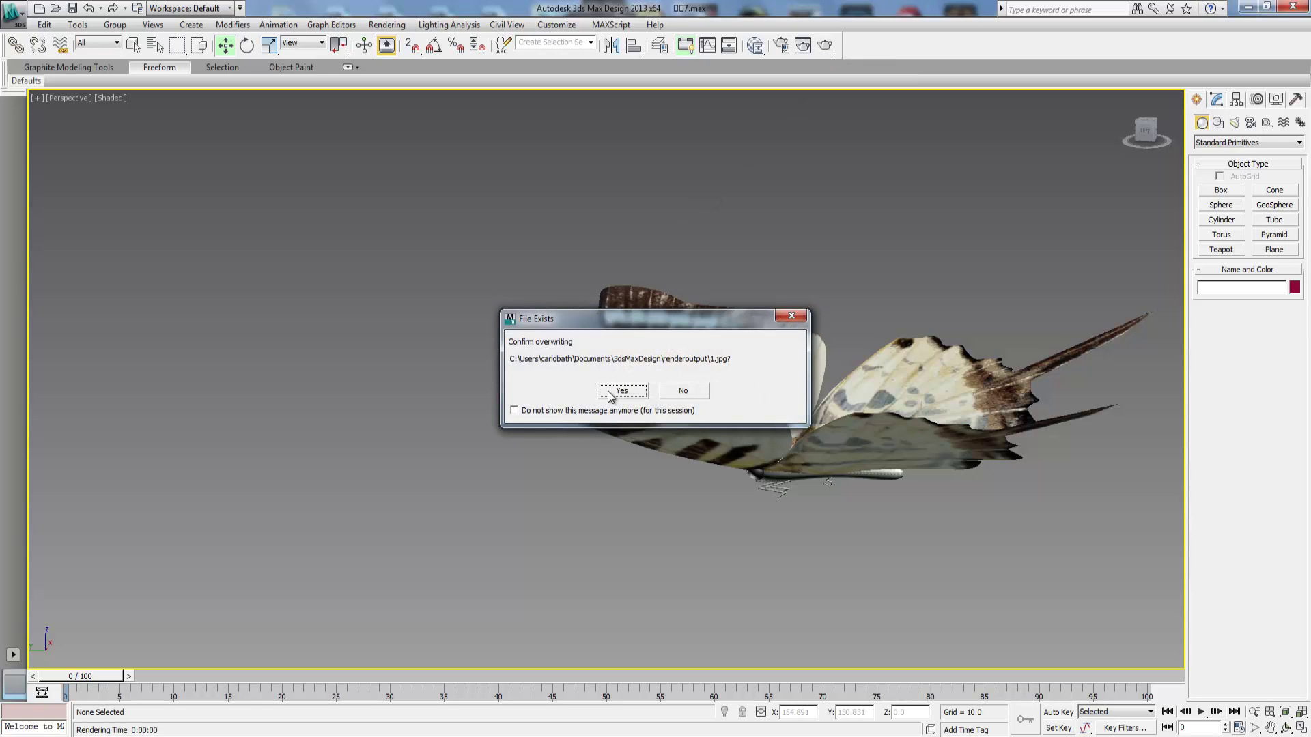
click(683, 391)
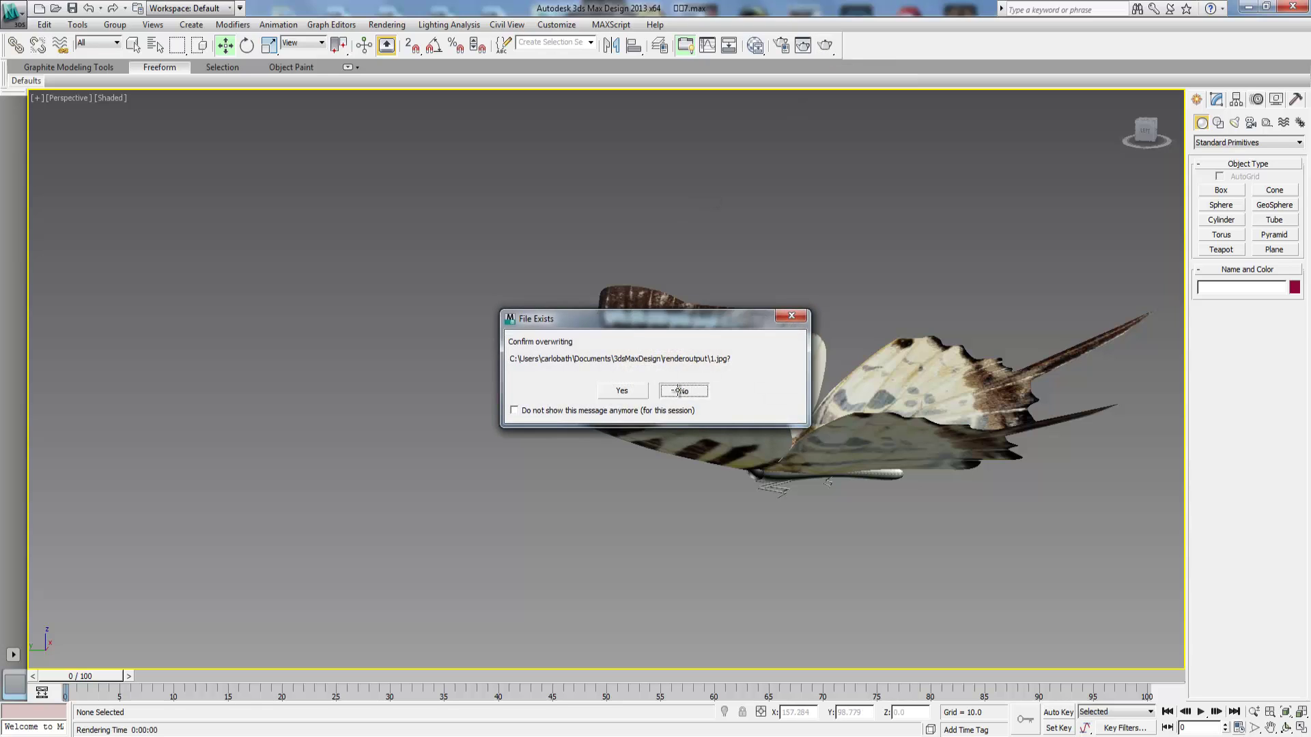
click(782, 48)
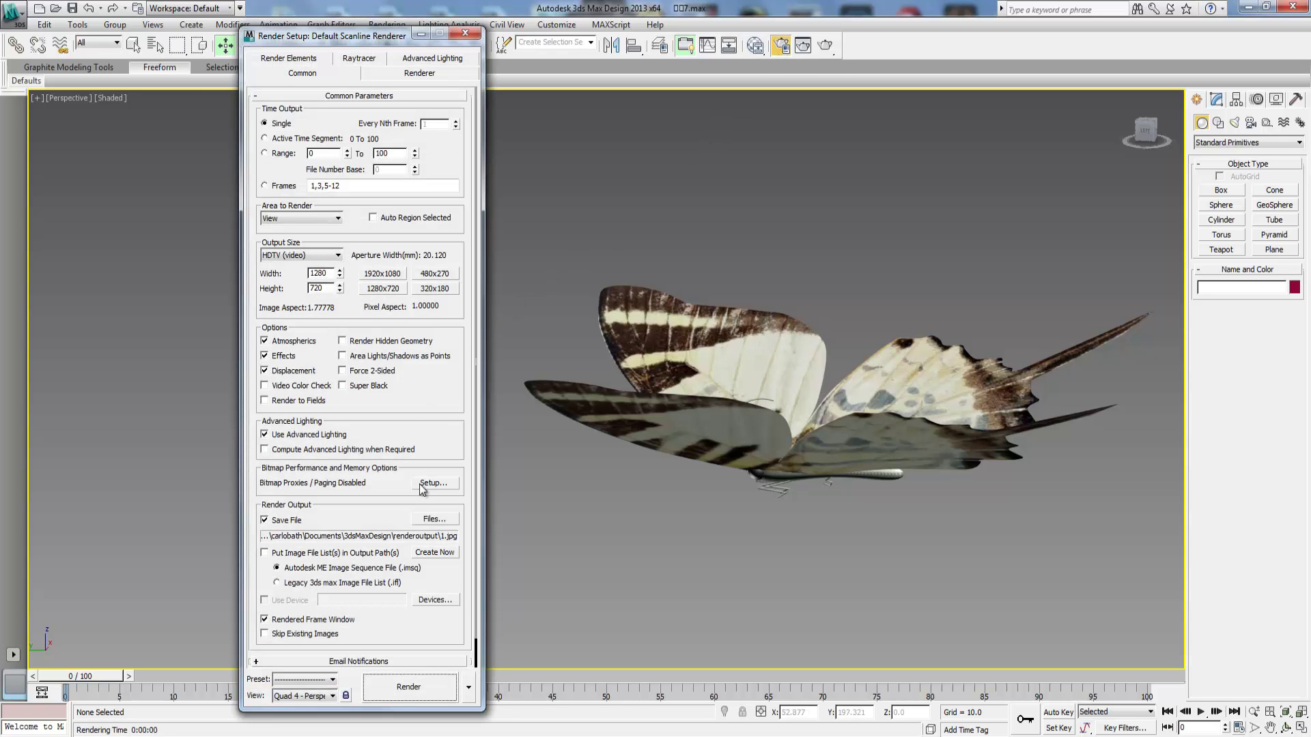
click(439, 552)
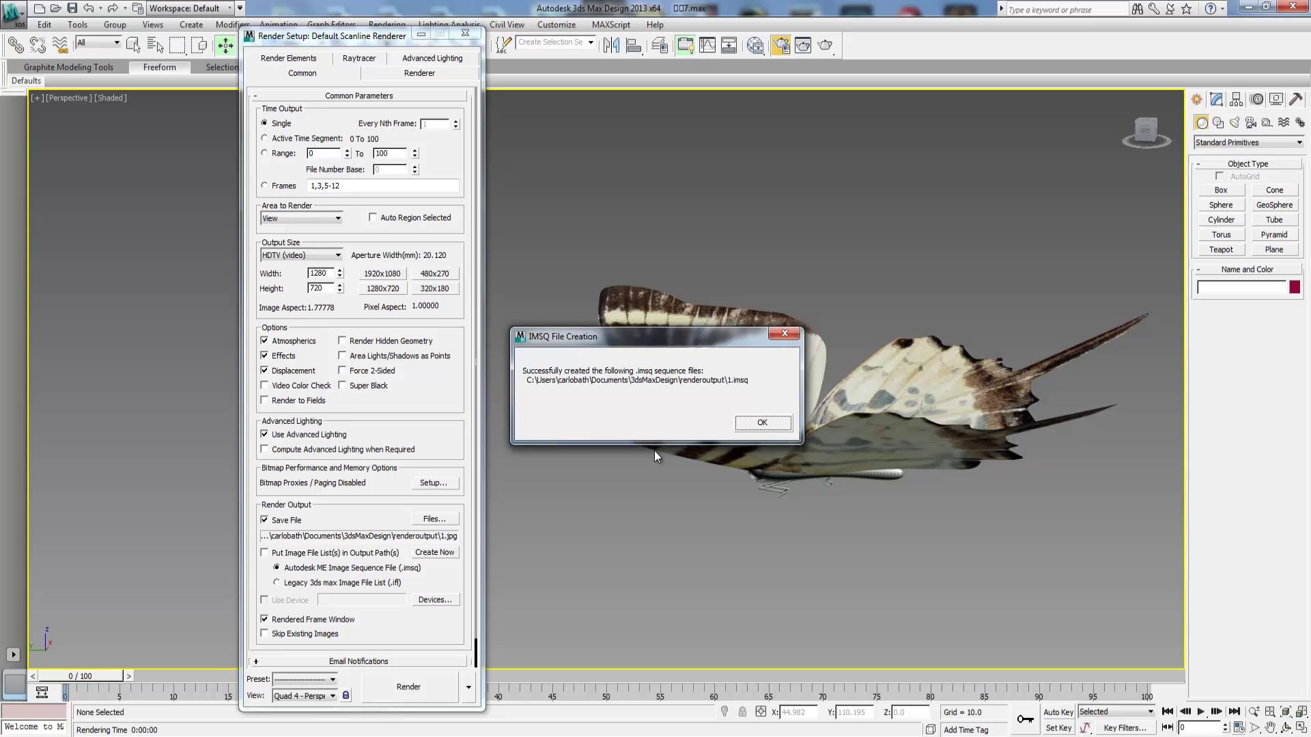
key(Return)
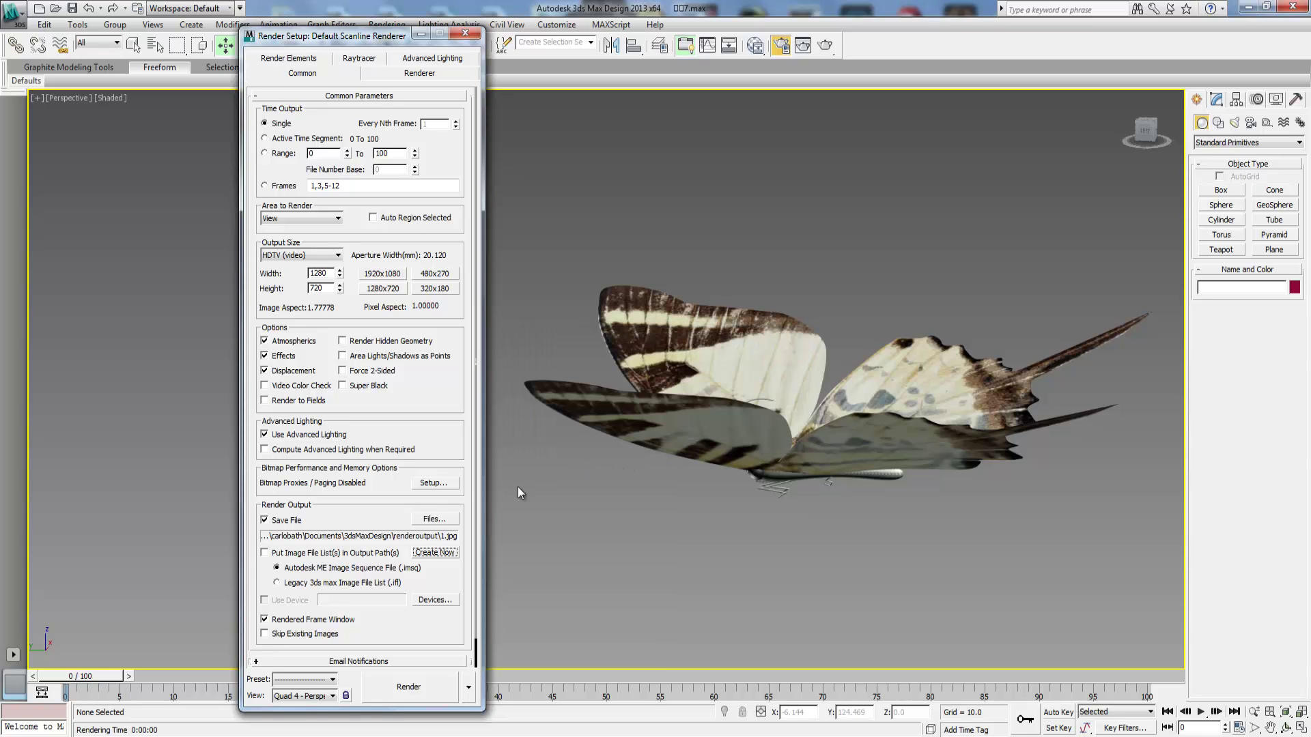
Step: Point the render output to a JPEG named 1.jpg on the Desktop
click(433, 519)
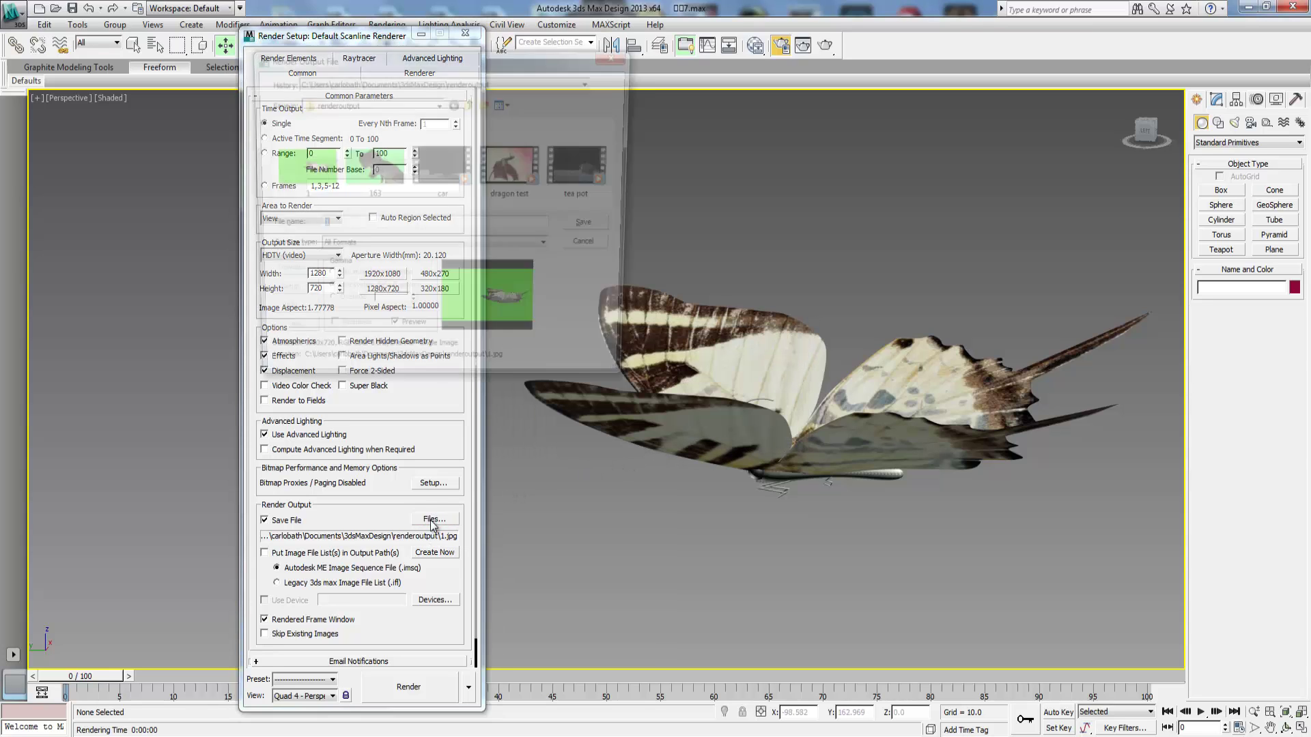
click(384, 247)
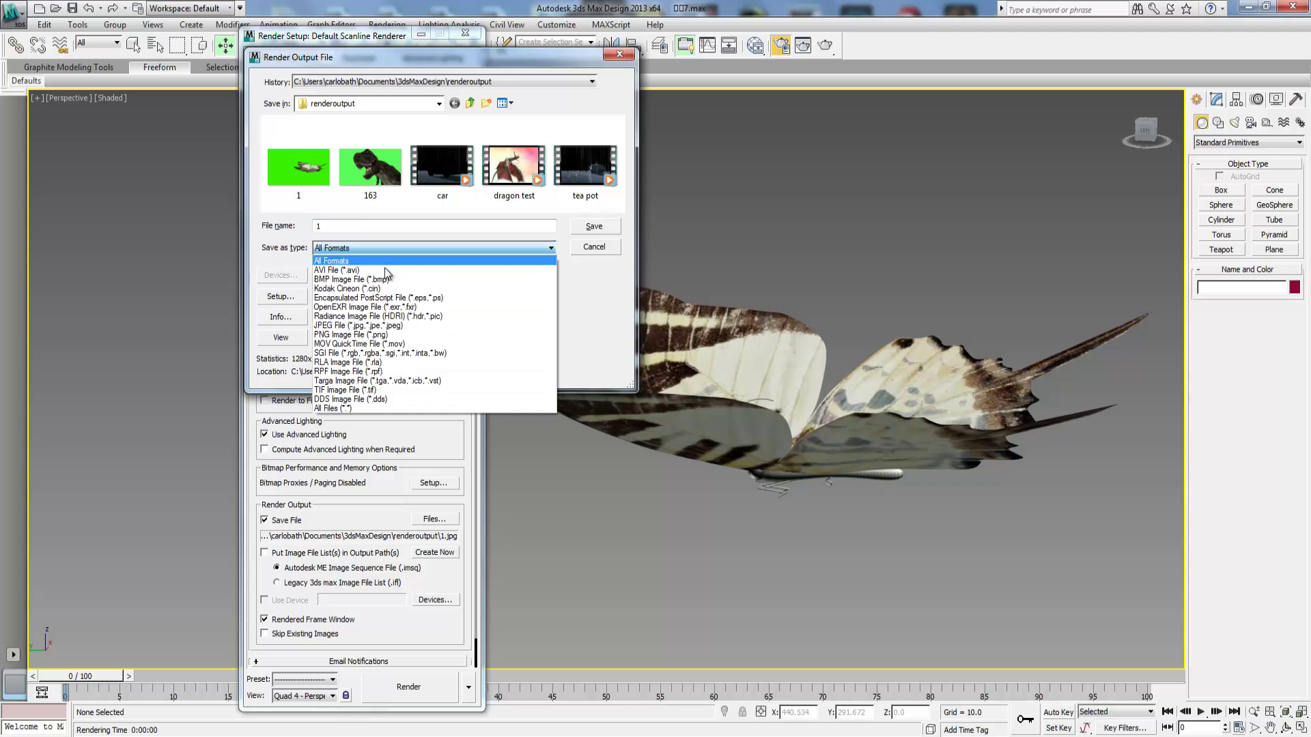
click(478, 322)
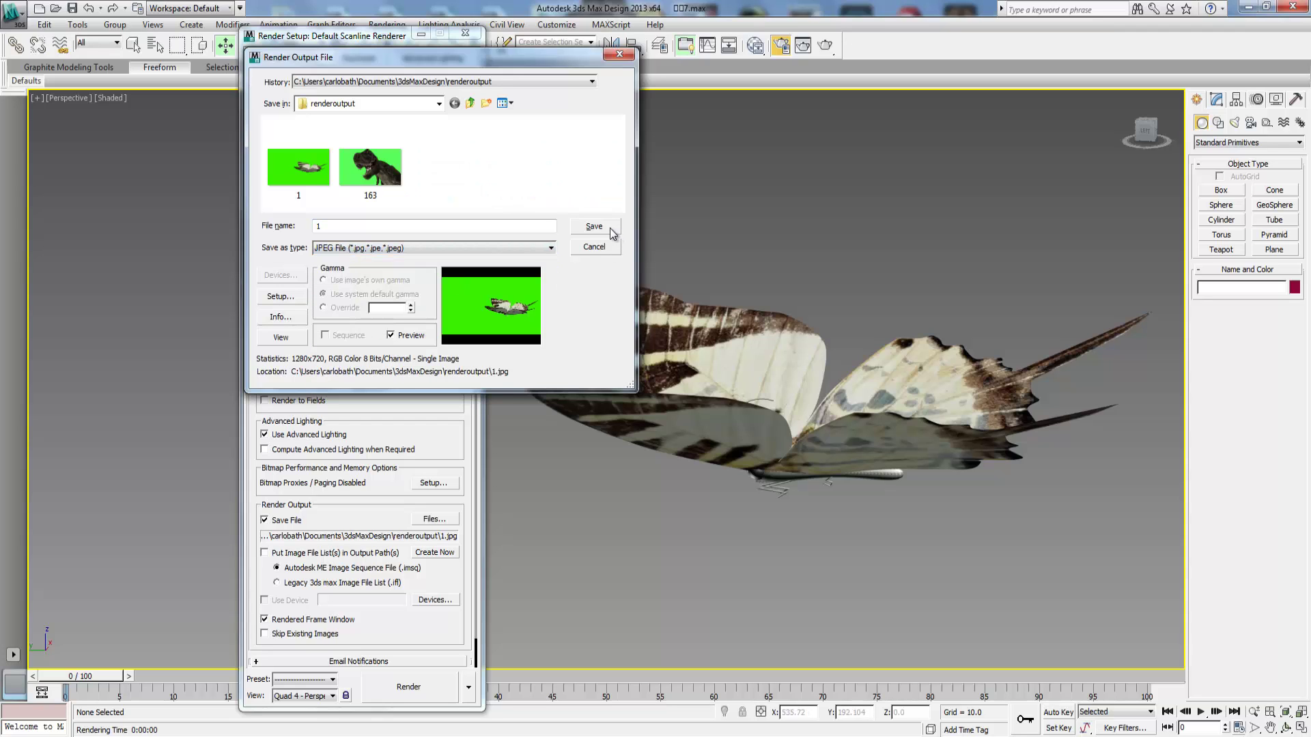
click(439, 103)
scroll(341, 170, up, 3)
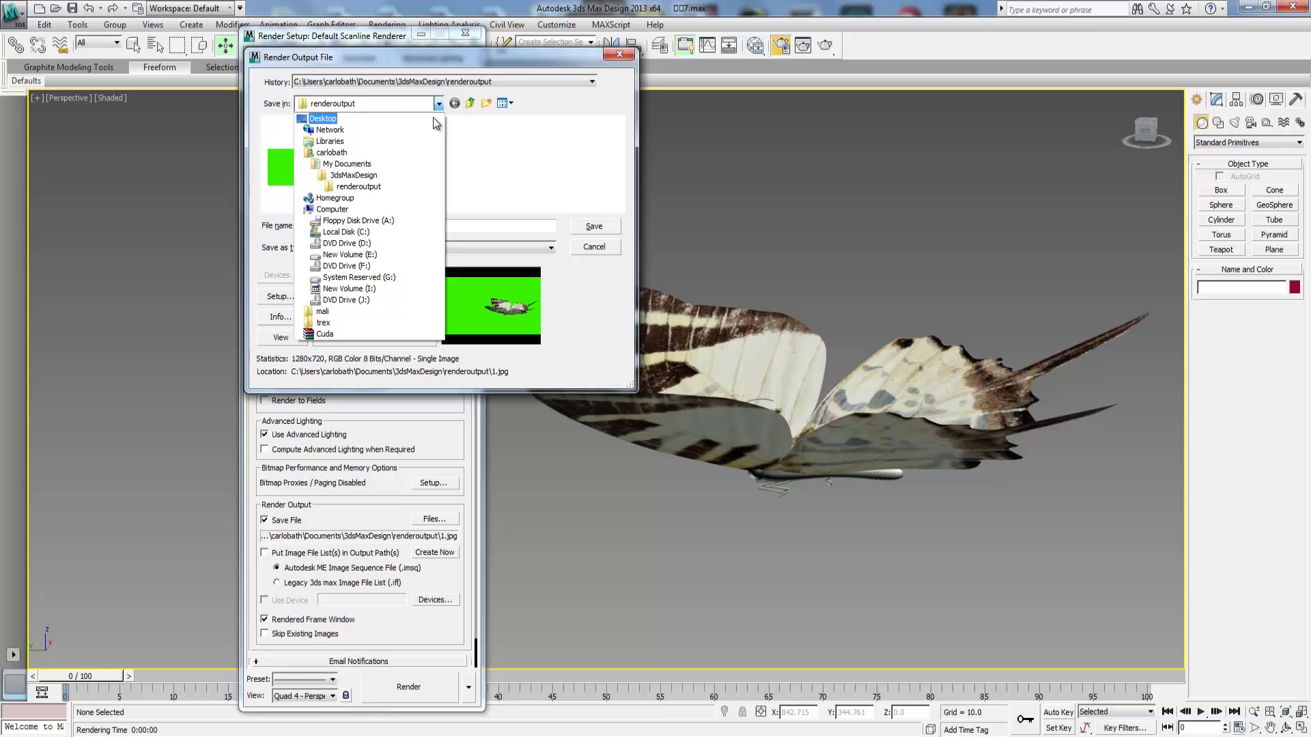
click(334, 113)
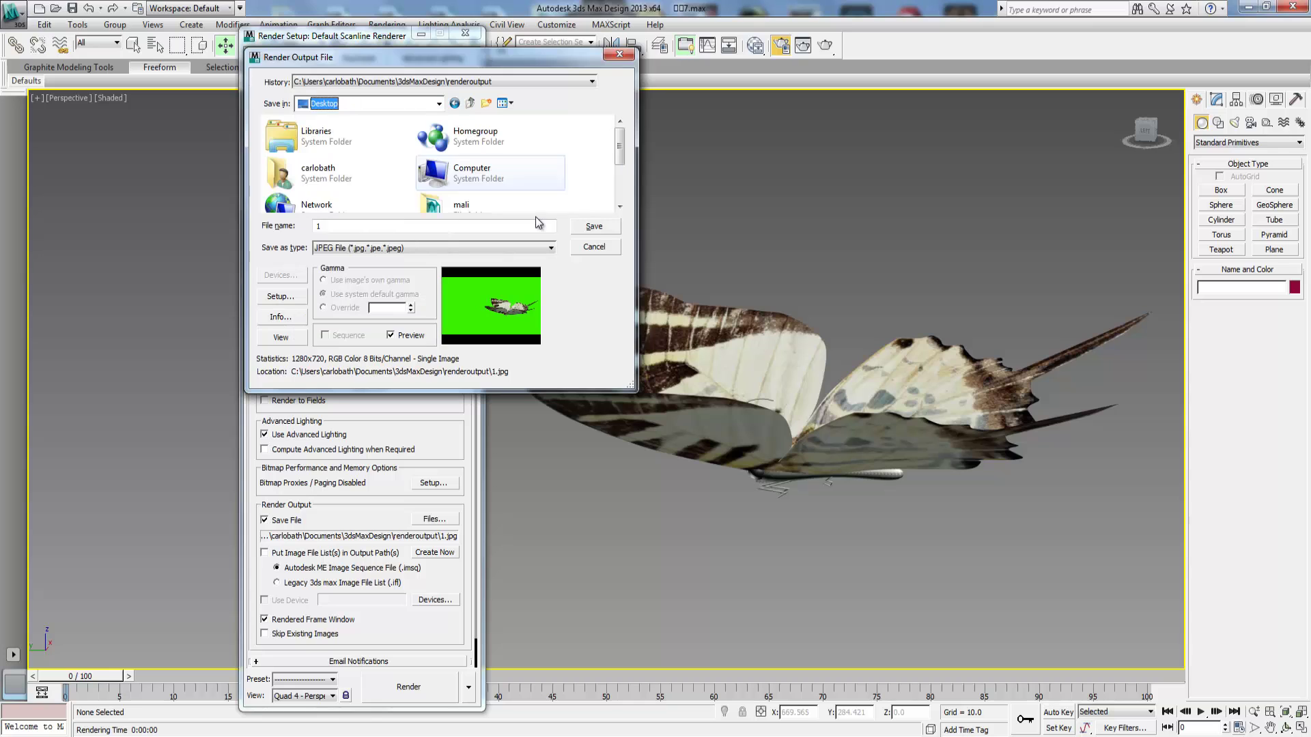
click(588, 229)
Step: Close Render Setup, render the butterfly over green, and close the rendered frame window
click(466, 34)
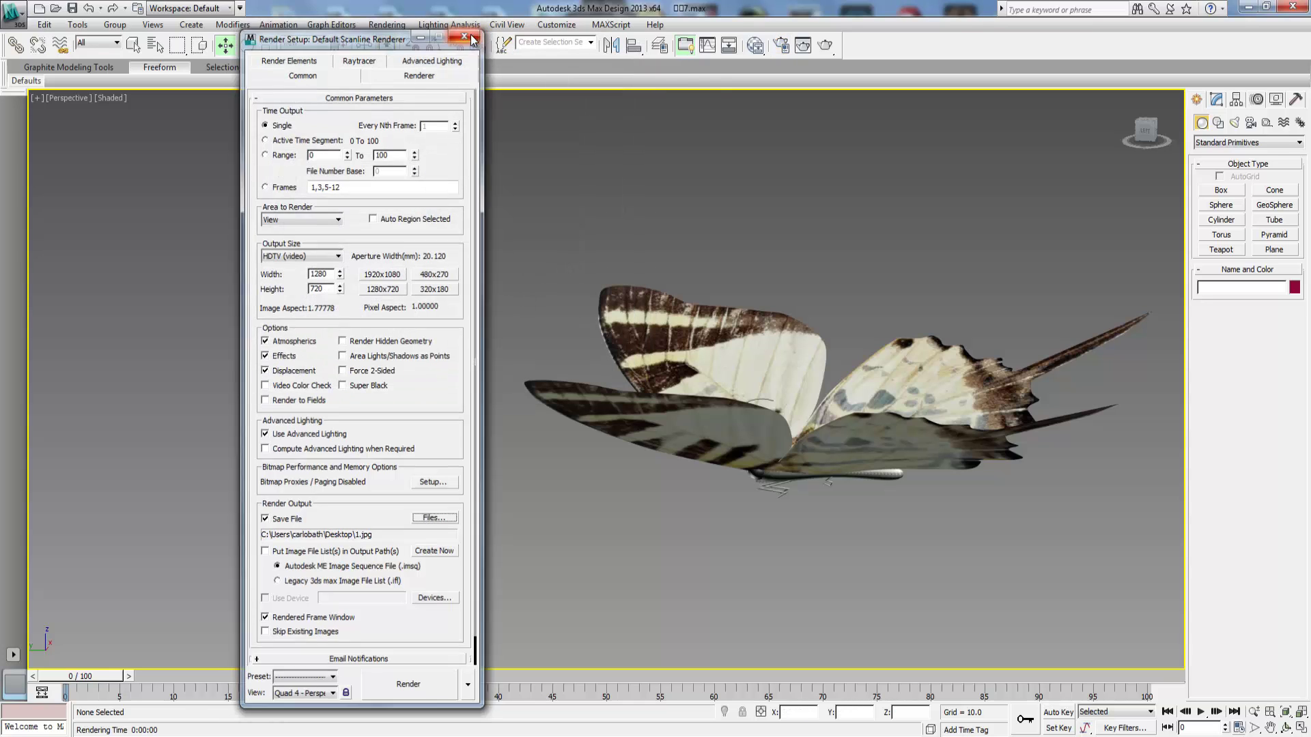
click(825, 48)
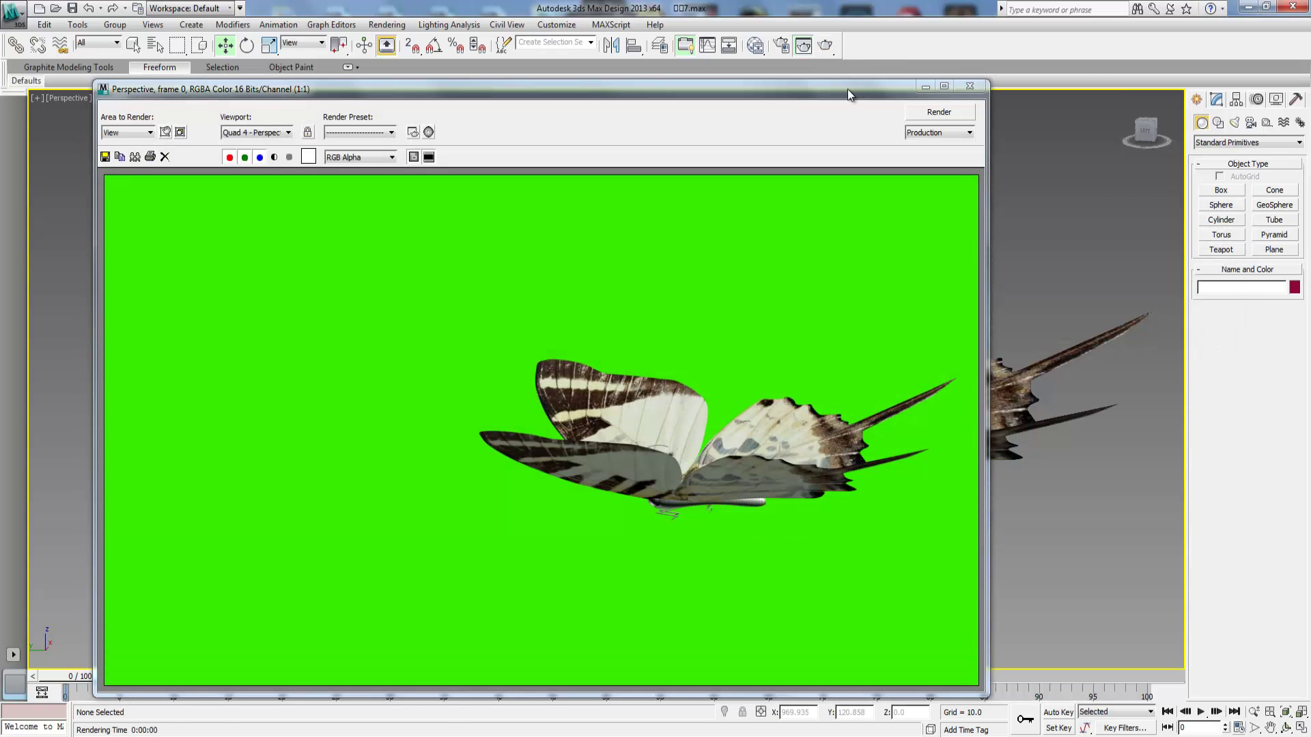
drag(847, 89, 825, 79)
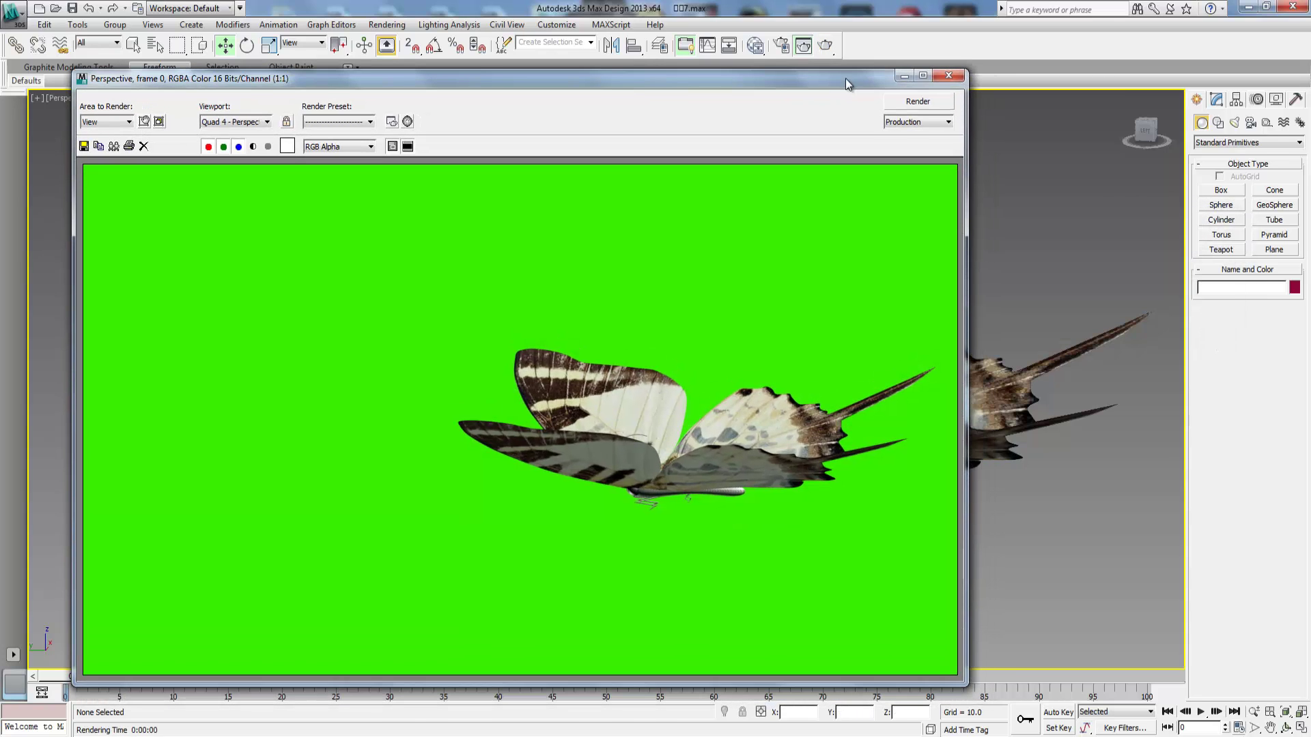
click(950, 77)
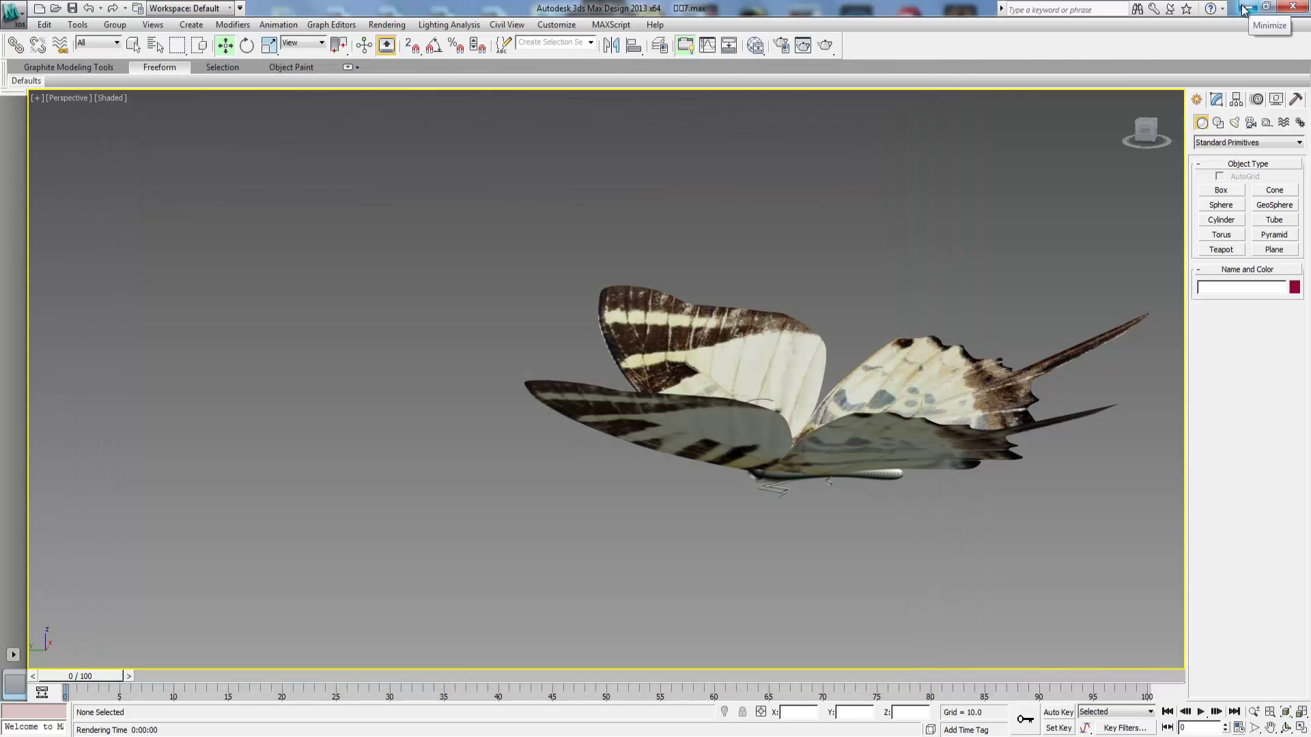
Step: Minimize 3ds Max, open desktop image 1 in Windows Photo Viewer, then close the viewer
click(1248, 7)
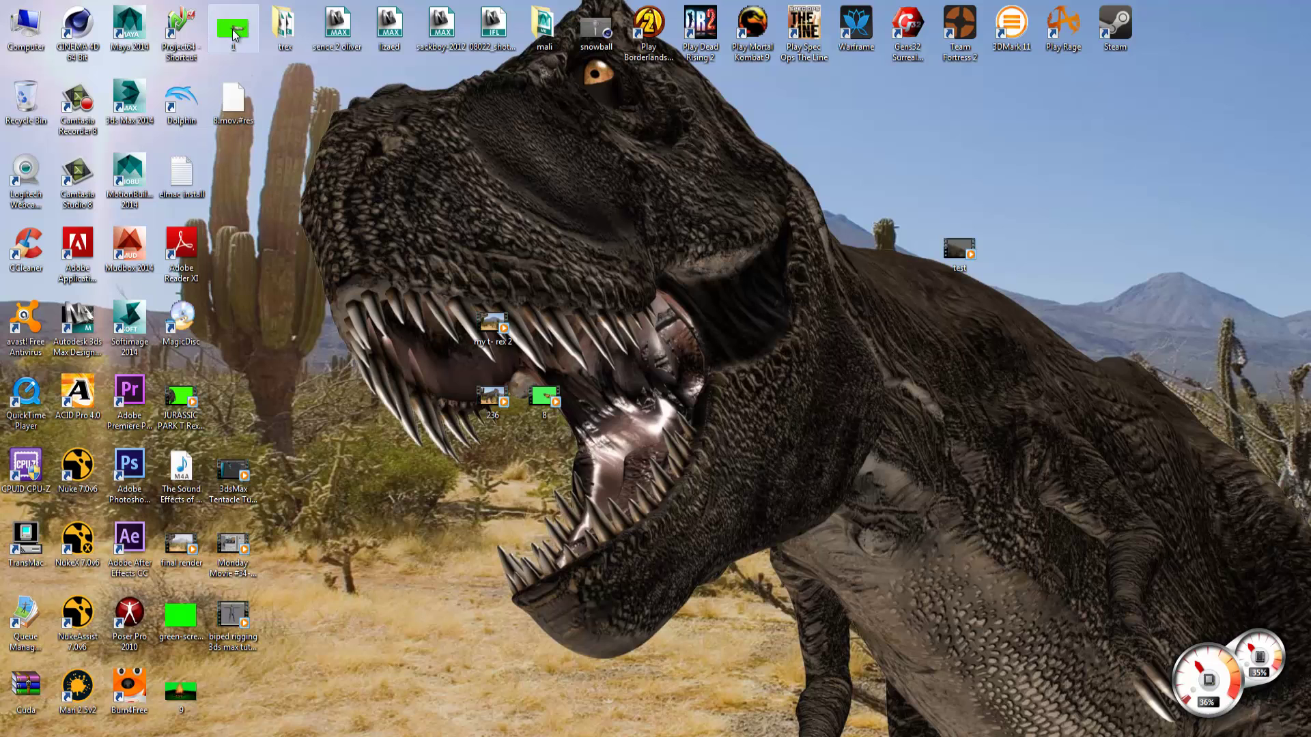
drag(232, 30, 449, 247)
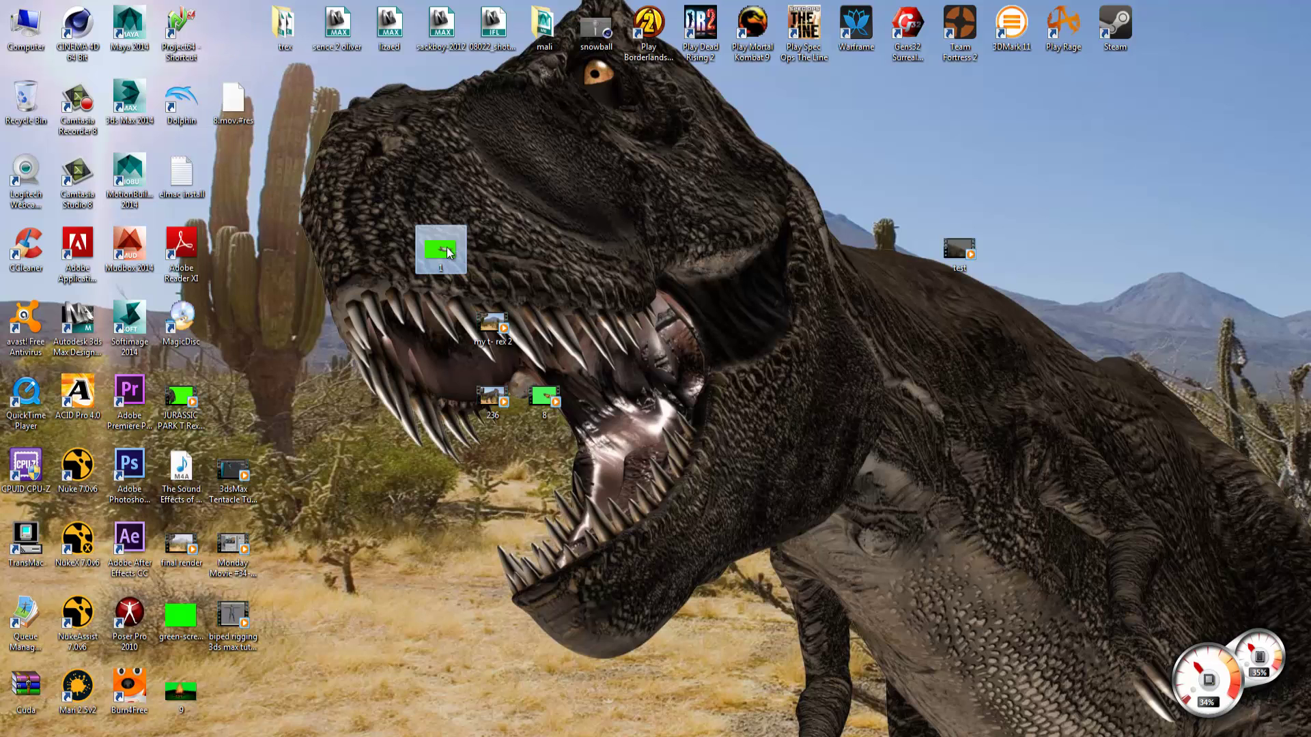
double_click(448, 249)
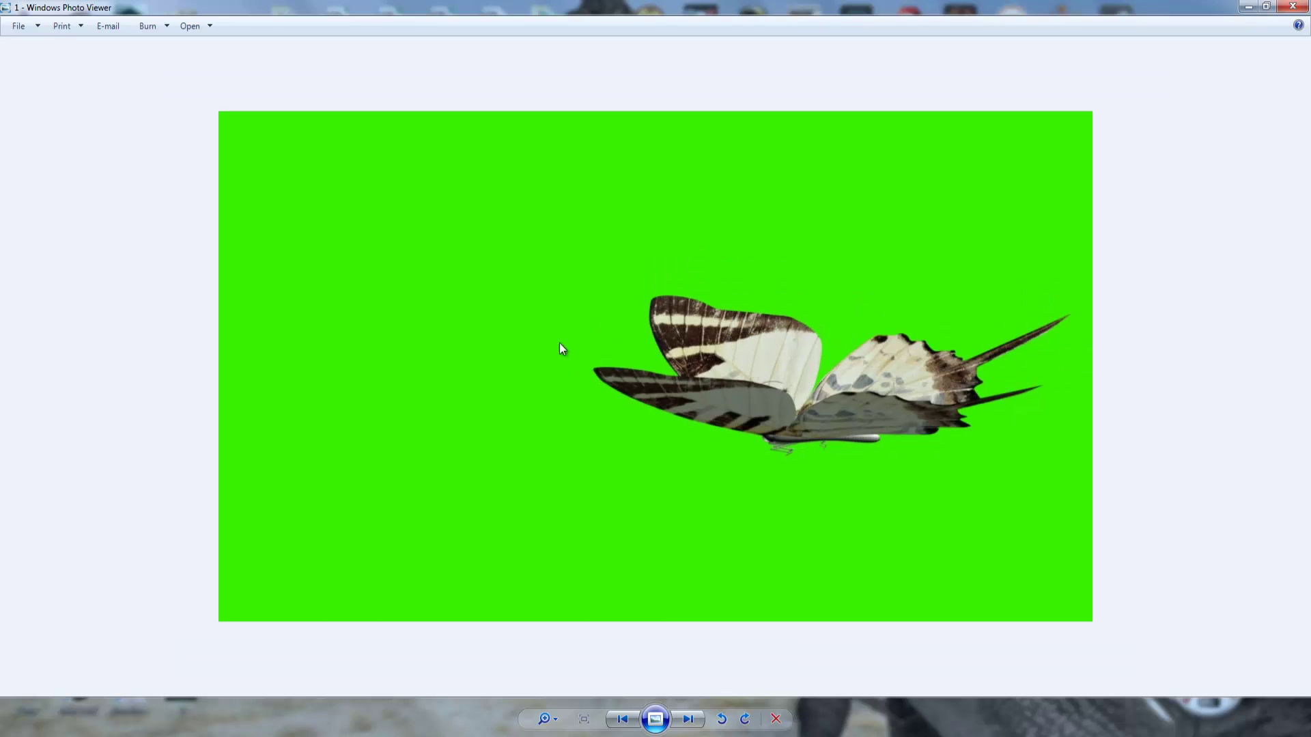
click(1292, 6)
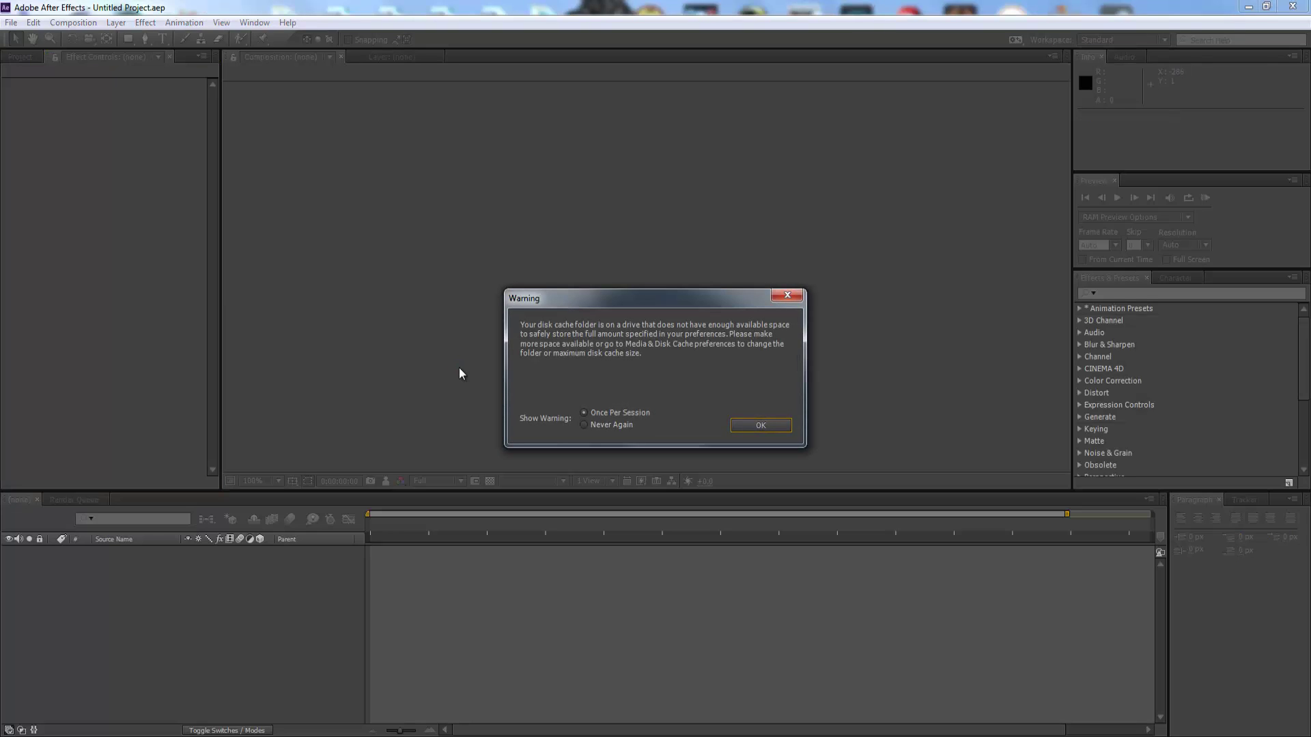
Step: Dismiss the startup dialogs, import 1.jpg from the Desktop and build composition 1 from it
click(755, 427)
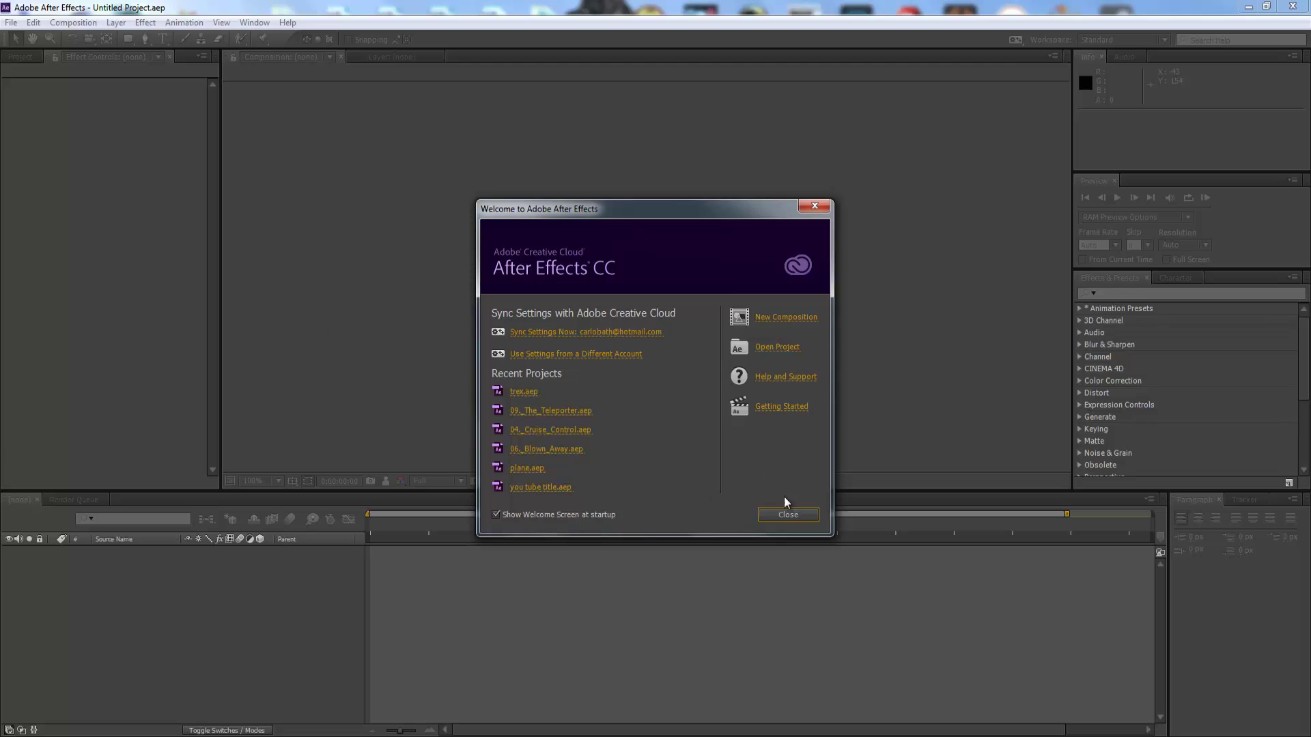
click(787, 515)
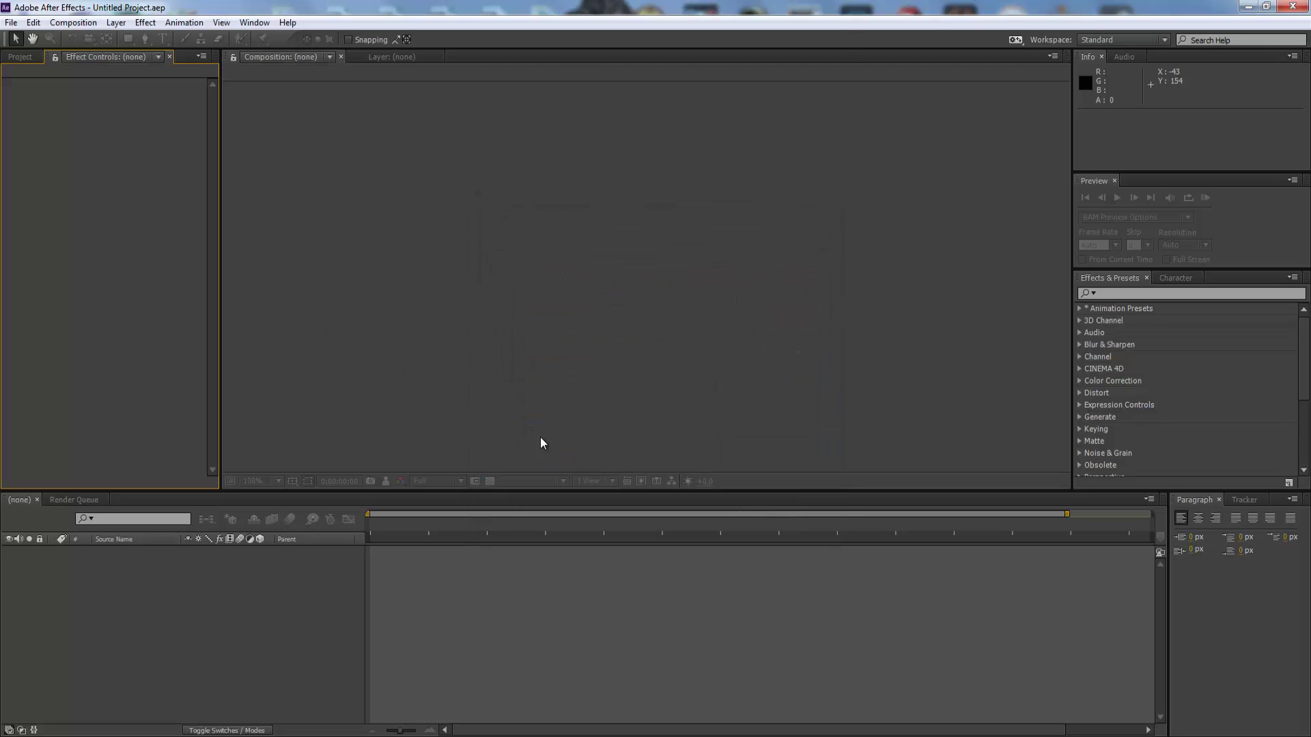
click(15, 25)
mouse_move(194, 212)
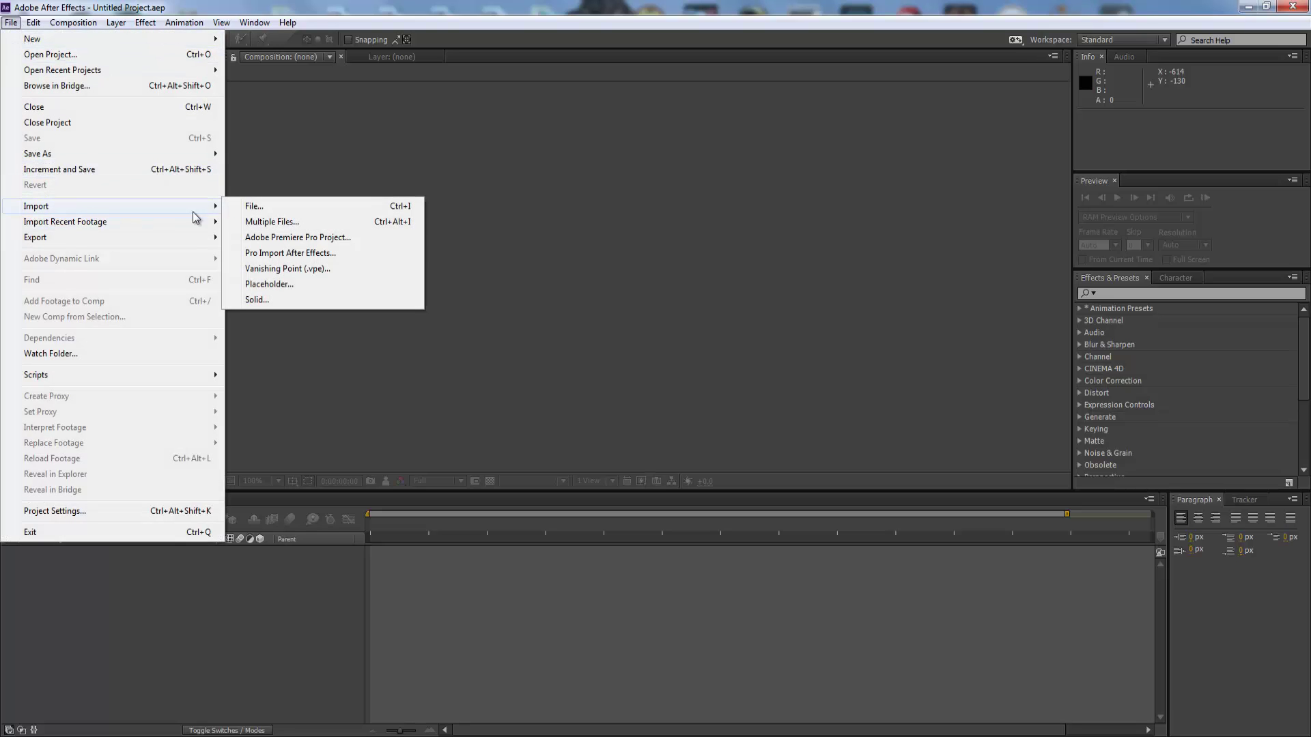
click(236, 207)
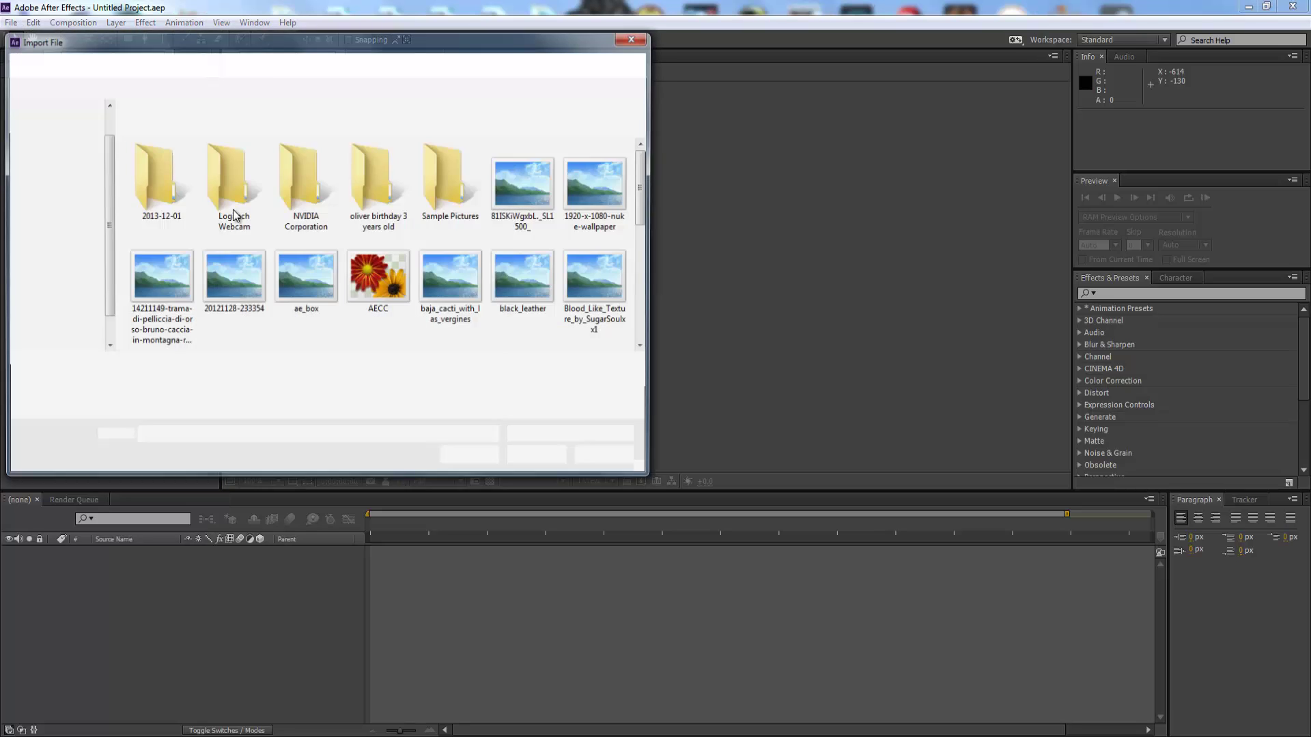
drag(645, 213, 647, 295)
click(68, 127)
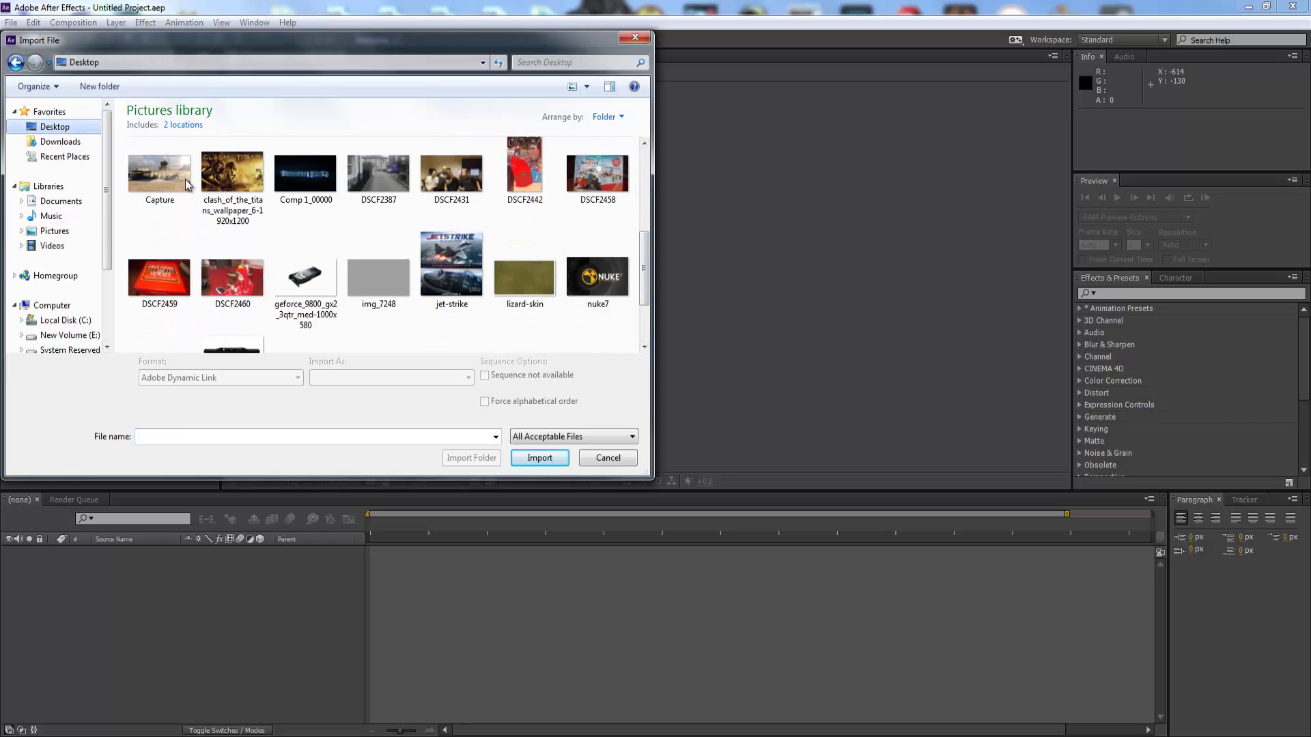
double_click(155, 227)
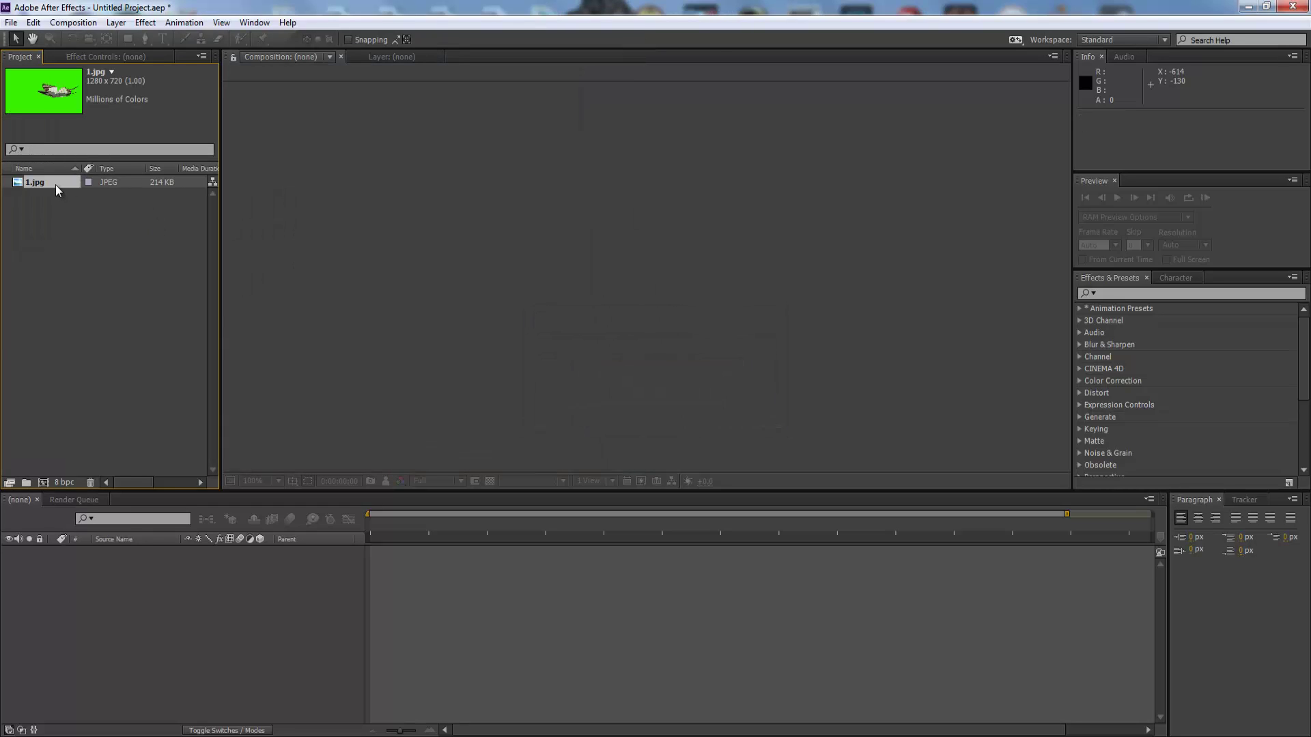
drag(56, 189, 43, 482)
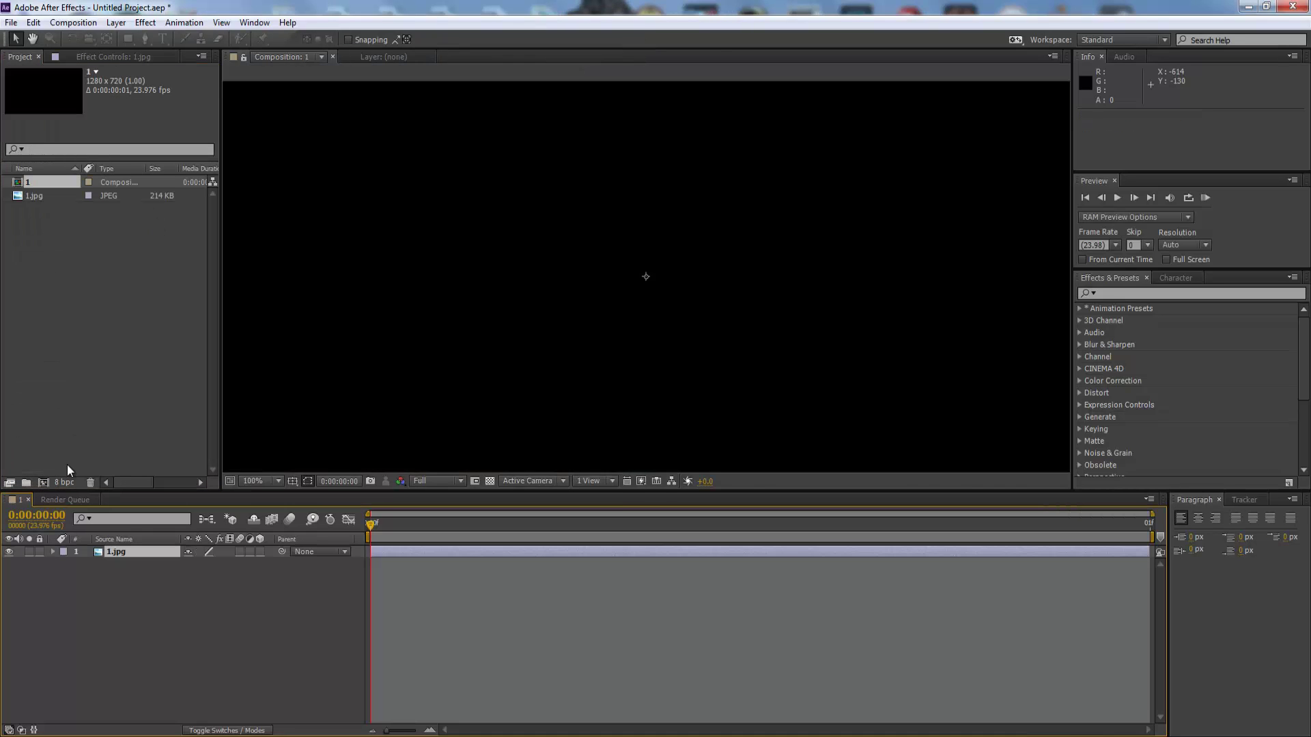
Step: Apply Keylight (1.2) to the 1.jpg layer, sampling the green background as Screen Colour
key(comma)
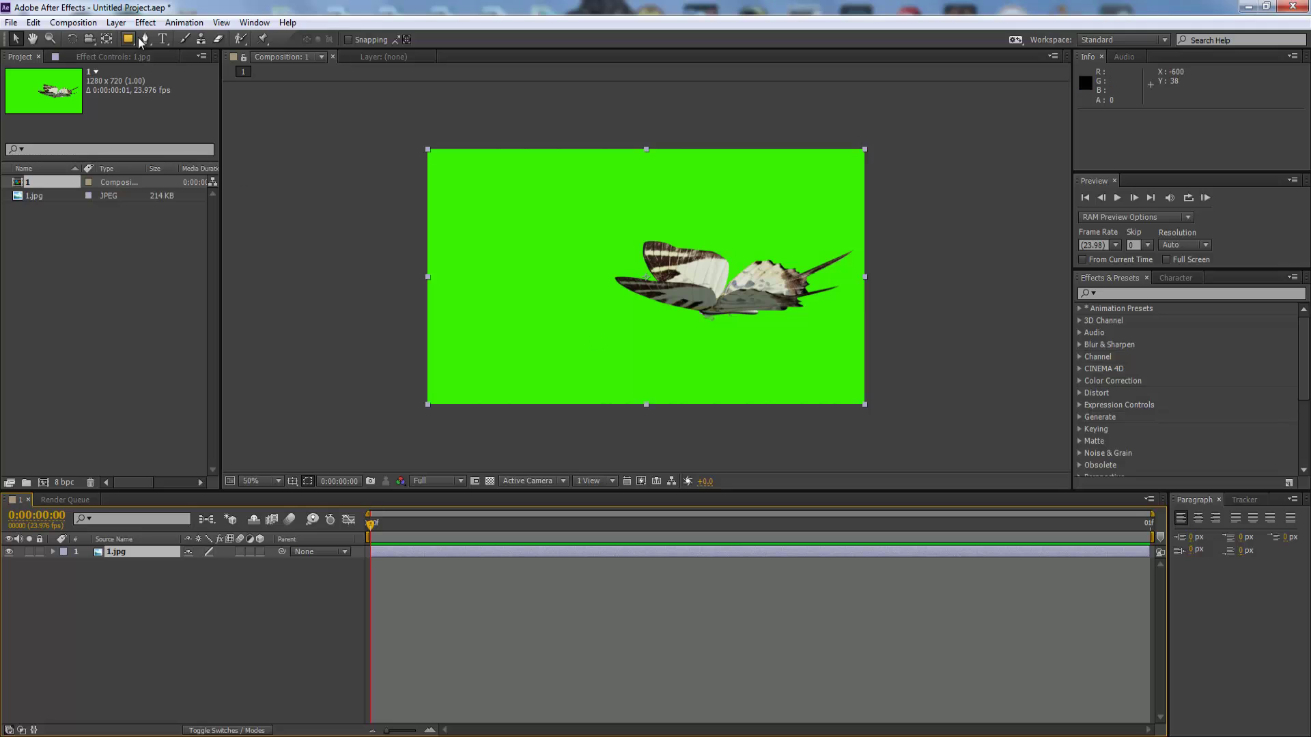
right_click(133, 551)
mouse_move(288, 379)
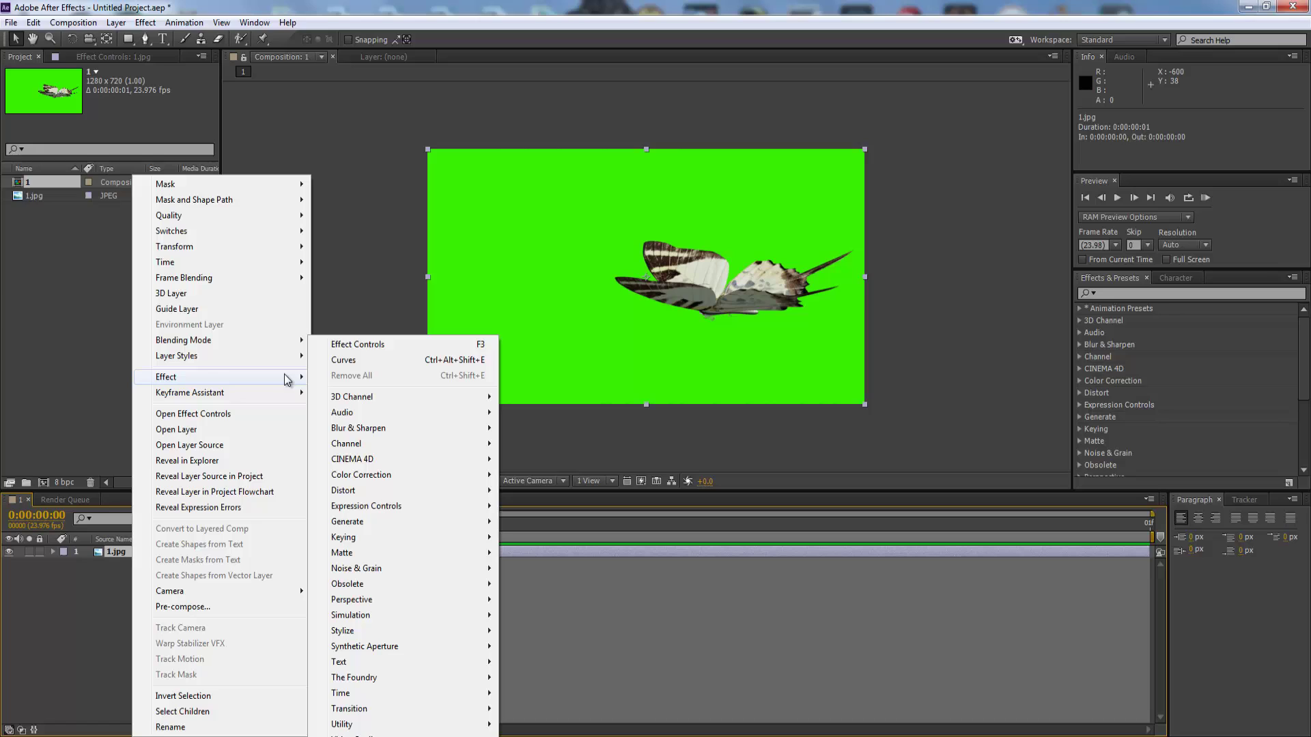
mouse_move(440, 549)
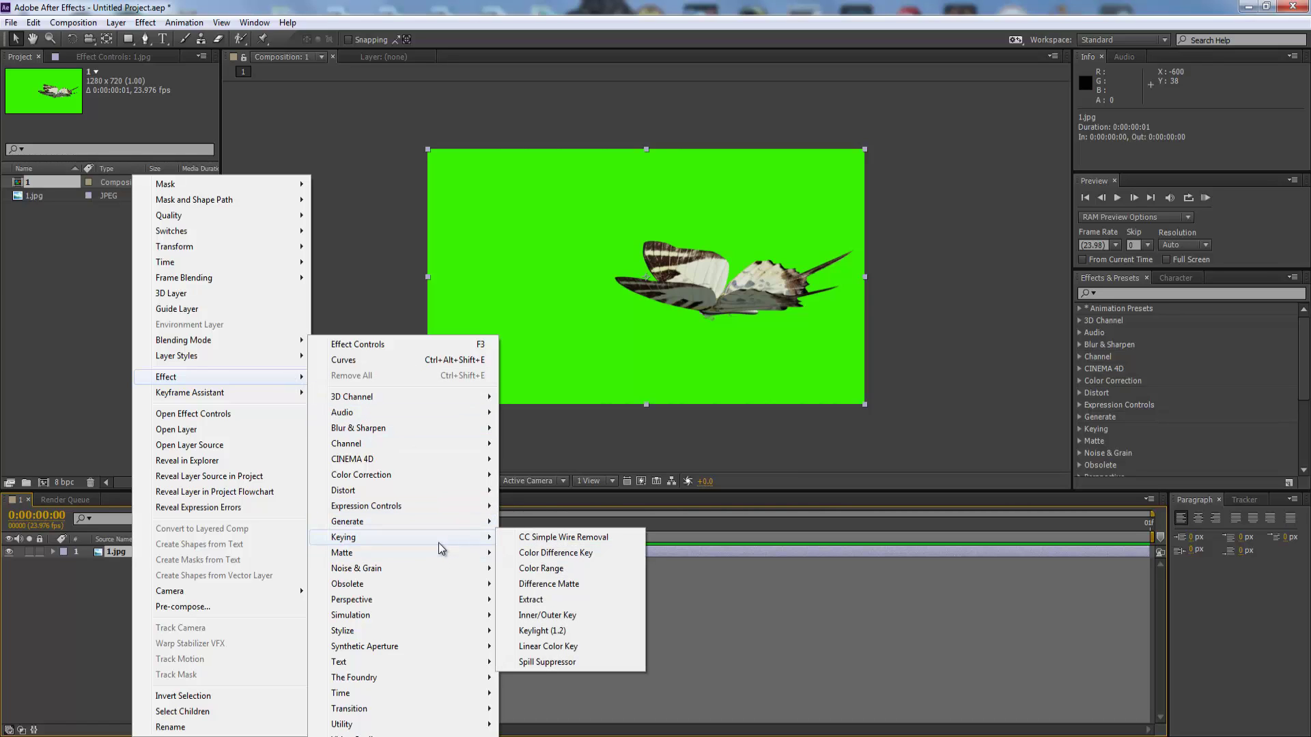
click(540, 632)
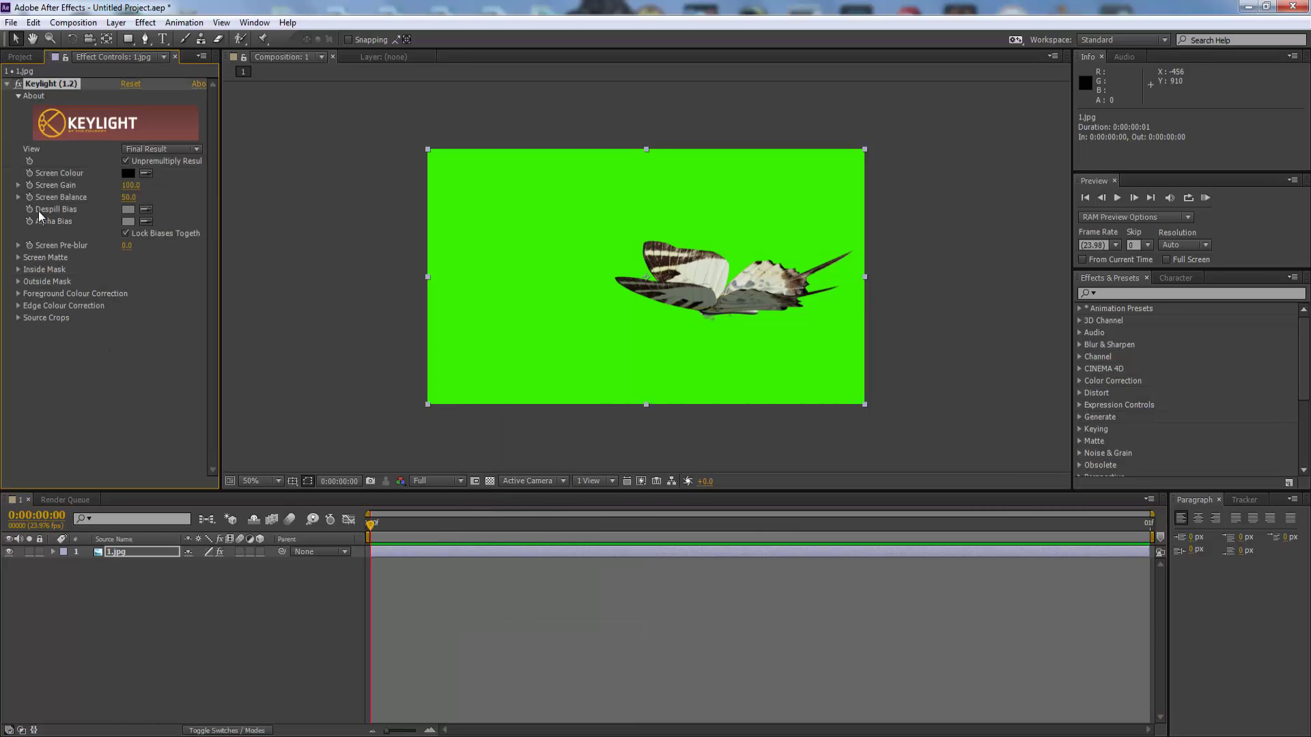
click(146, 174)
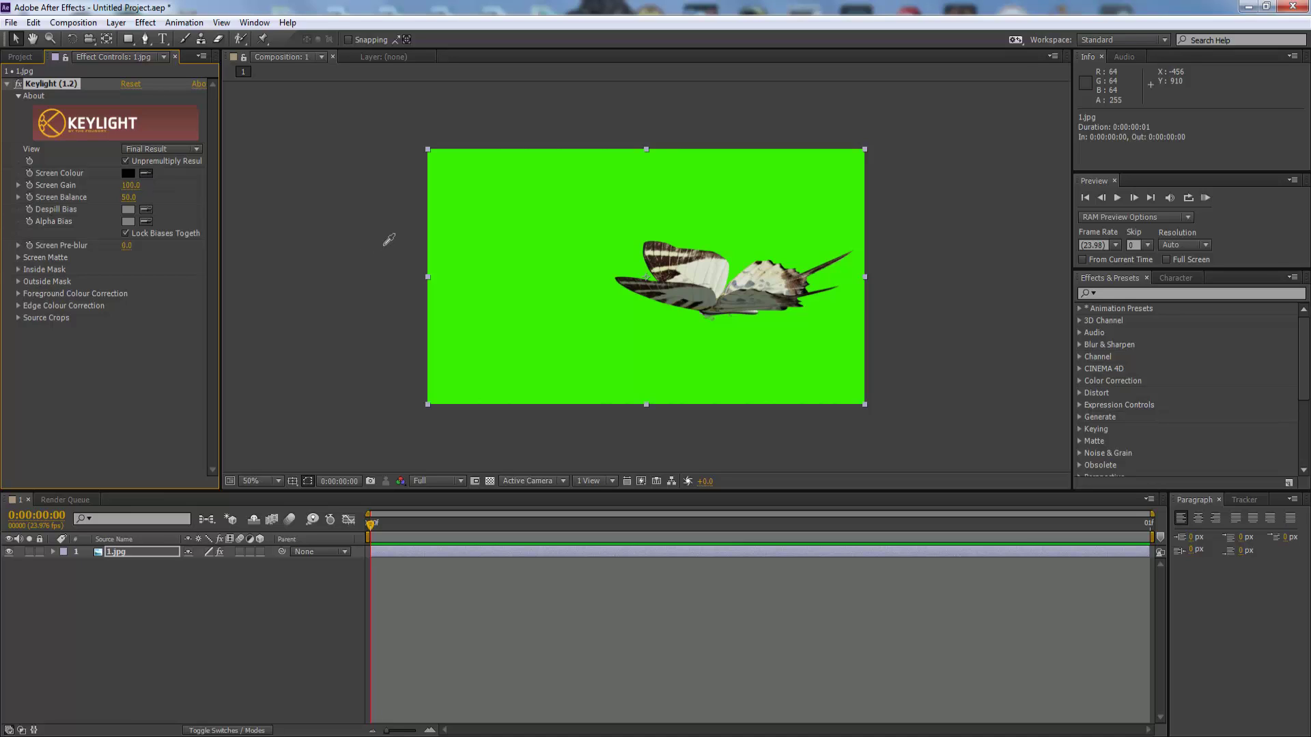
click(538, 237)
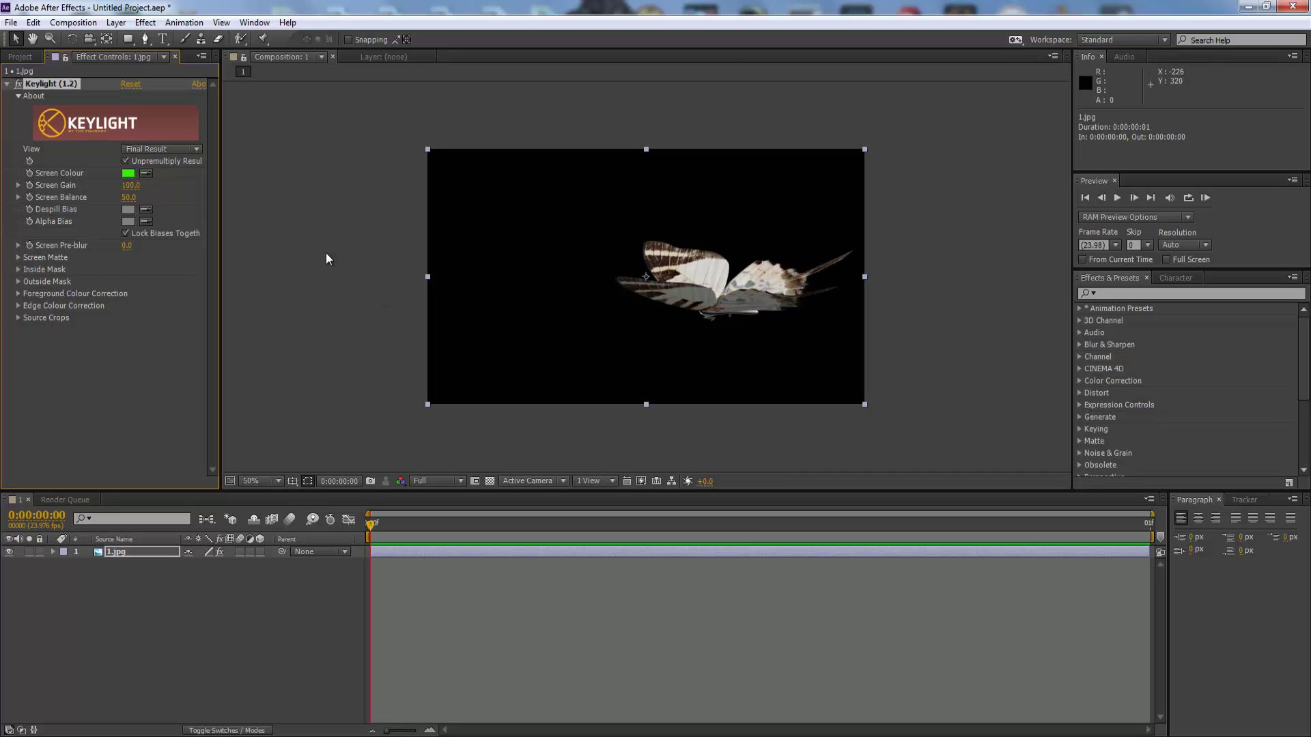
Step: Import baja_cacti_with_las_vergines.jpg from Pictures, place it under 1.jpg and stretch it to fill the frame
click(32, 57)
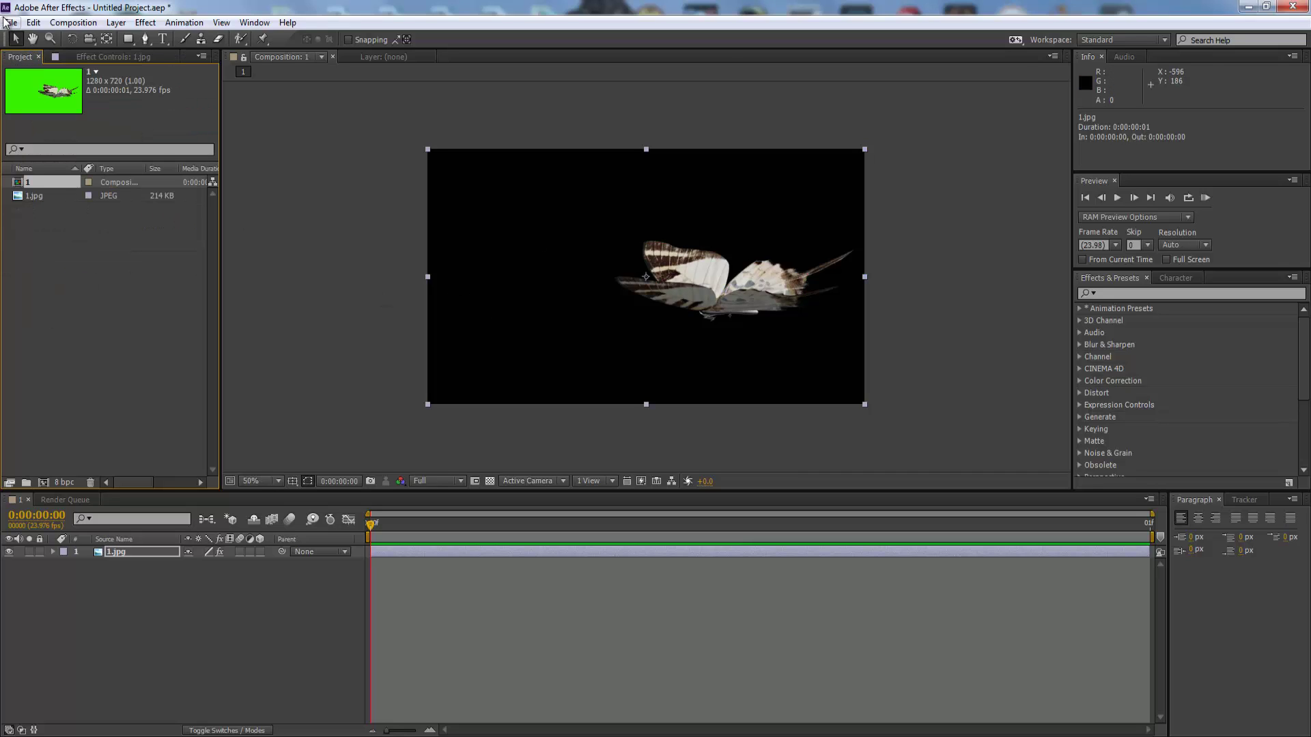
click(10, 23)
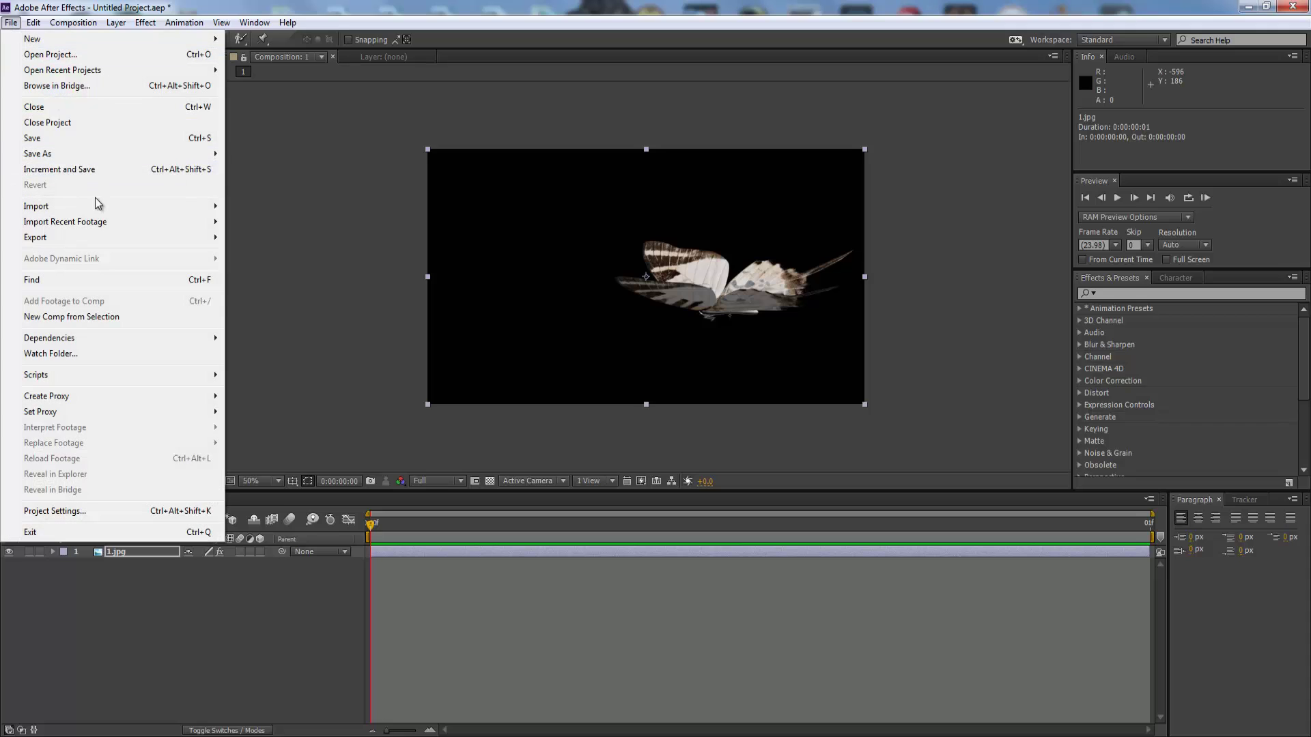
mouse_move(155, 206)
click(230, 207)
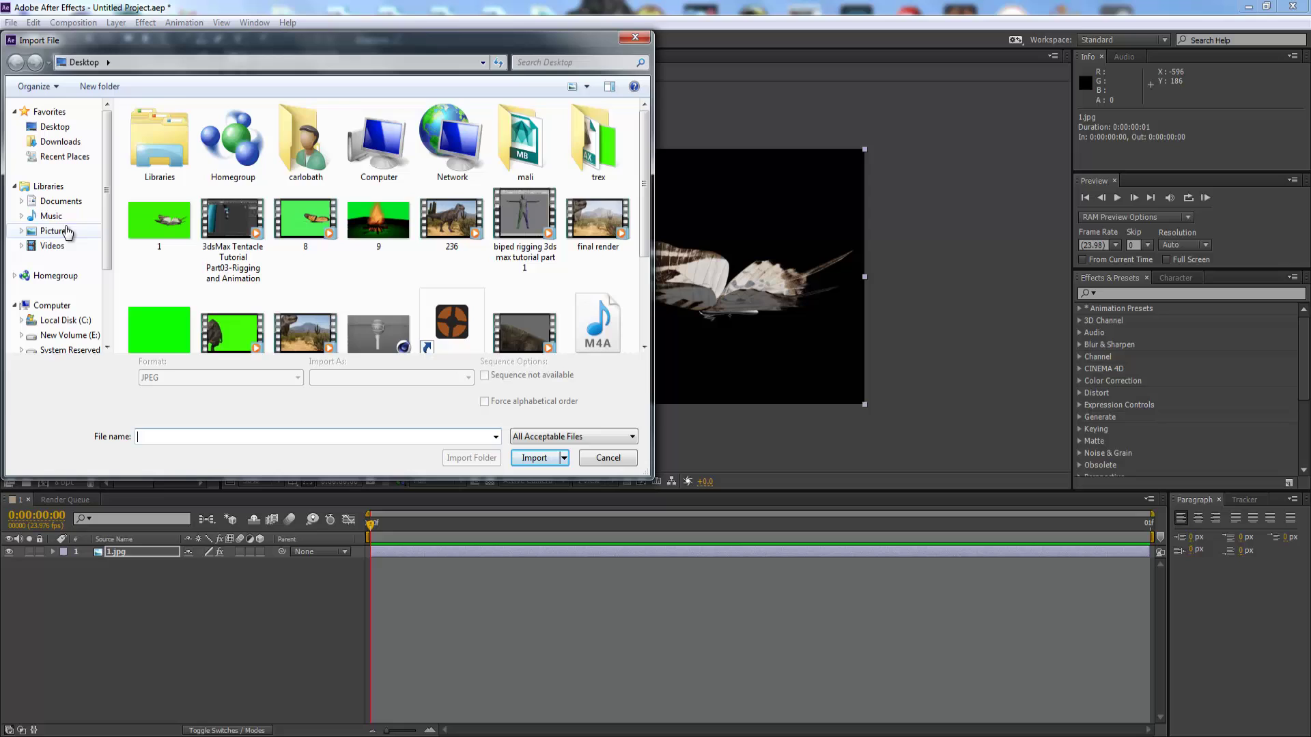
click(54, 231)
double_click(432, 300)
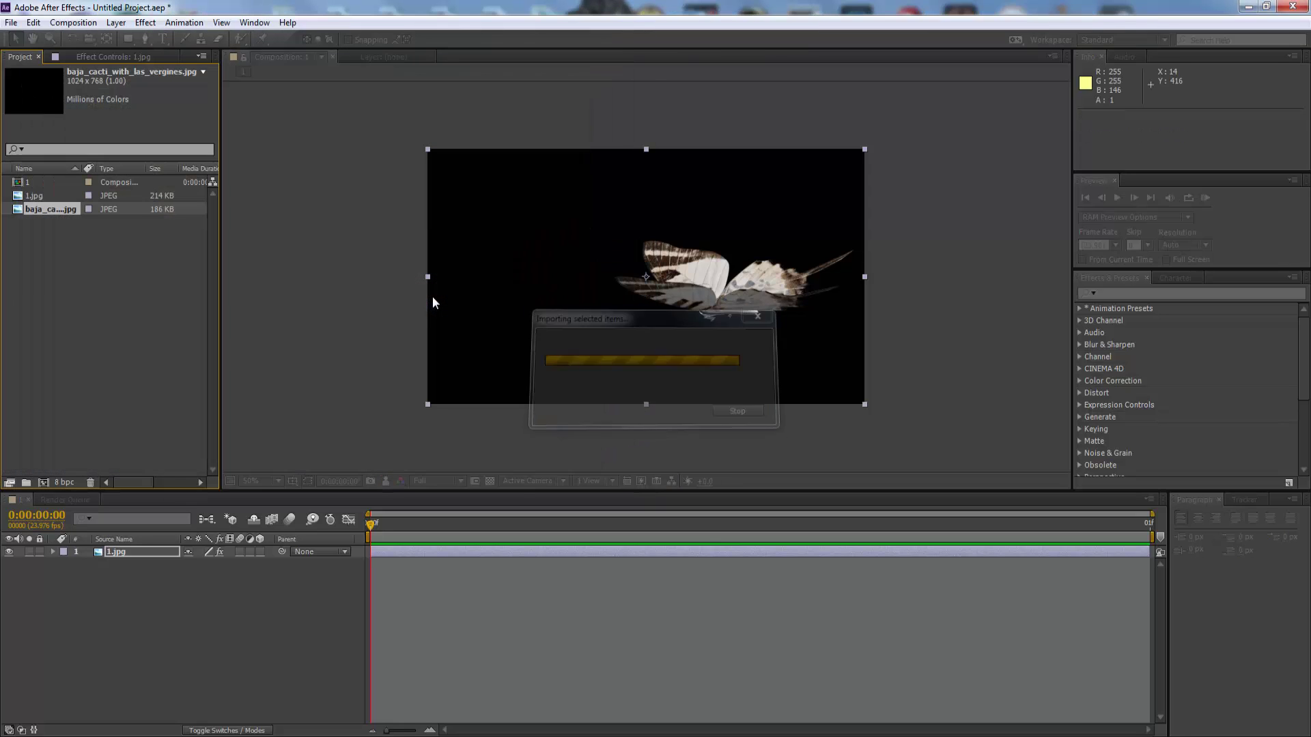
drag(59, 211, 138, 568)
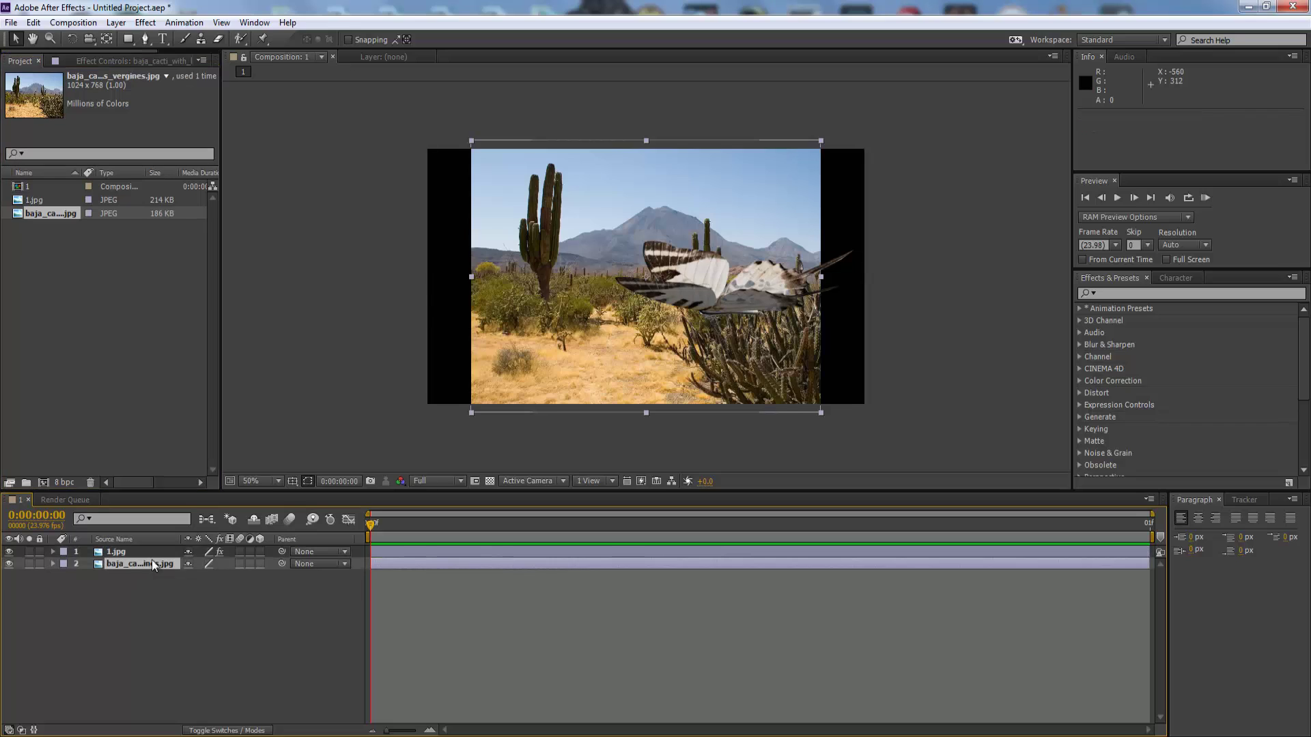
drag(470, 277, 424, 277)
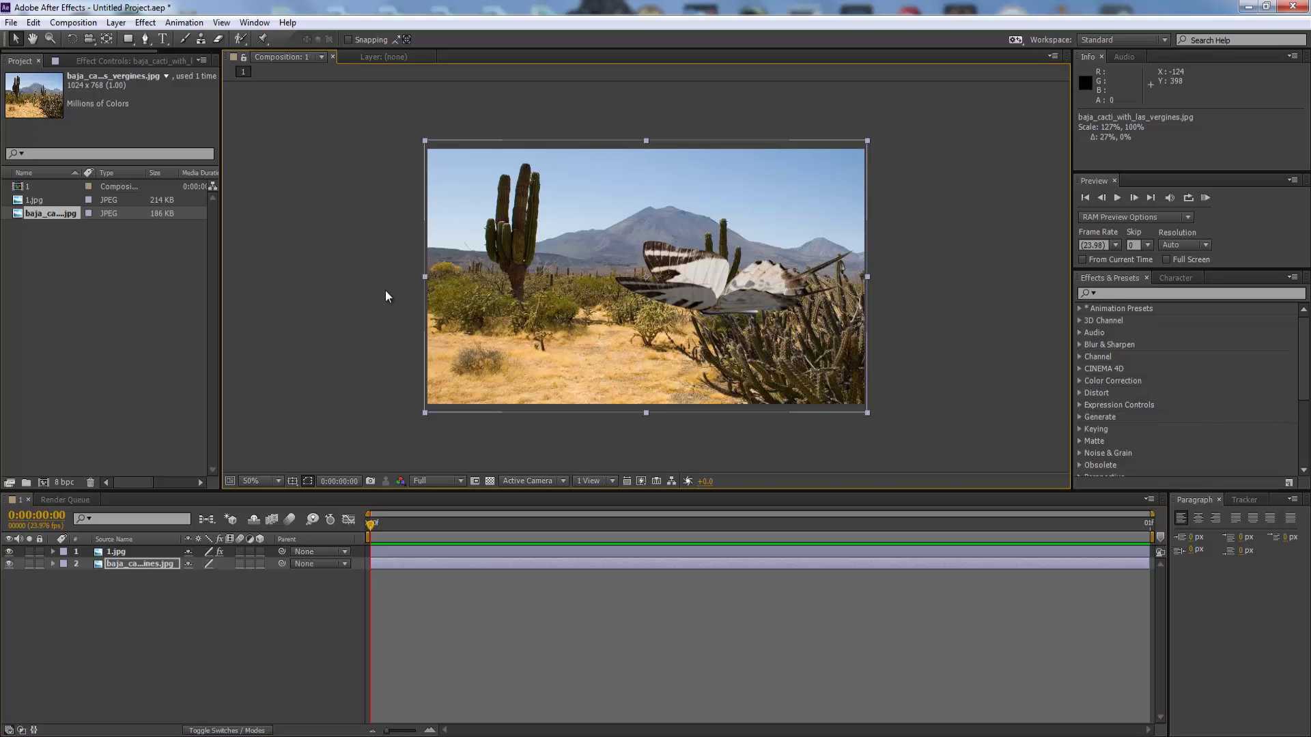
Step: Shrink the 1.jpg butterfly to a small size, widen it slightly, and move it beside the right-hand cactus
click(121, 550)
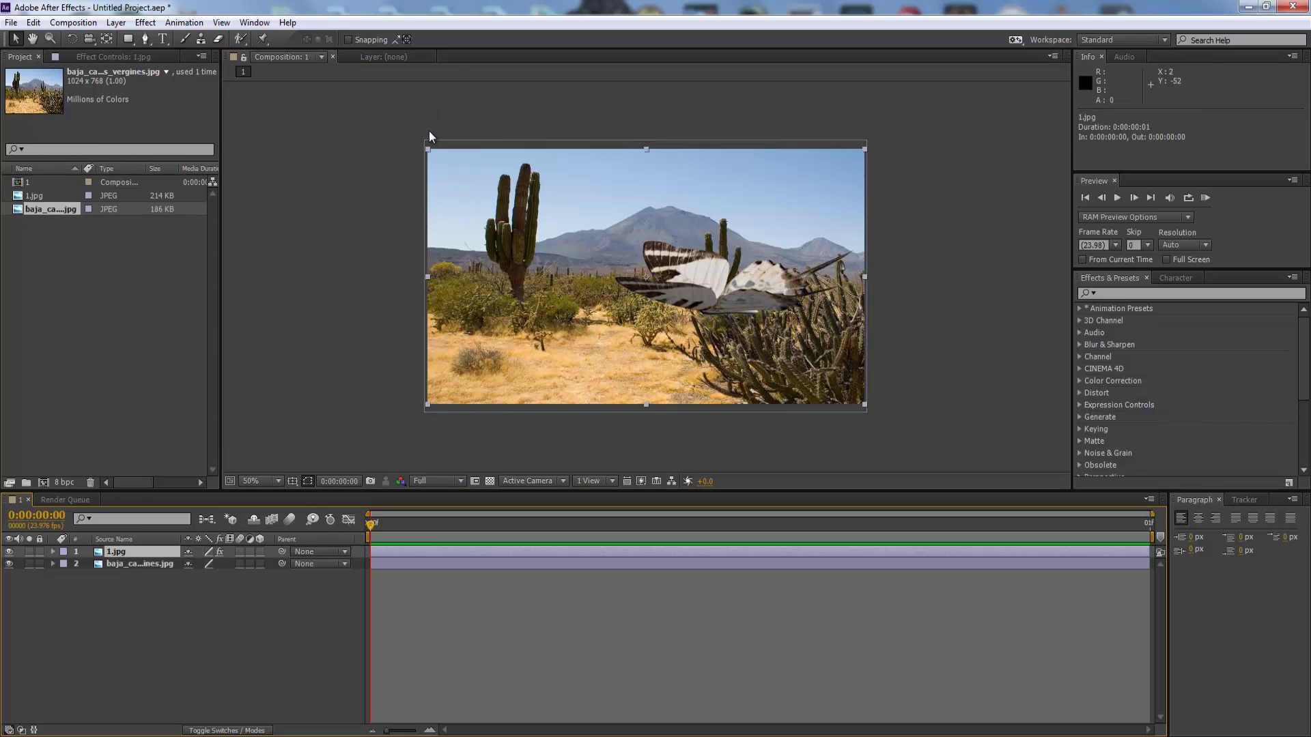
drag(431, 149, 773, 287)
key(period)
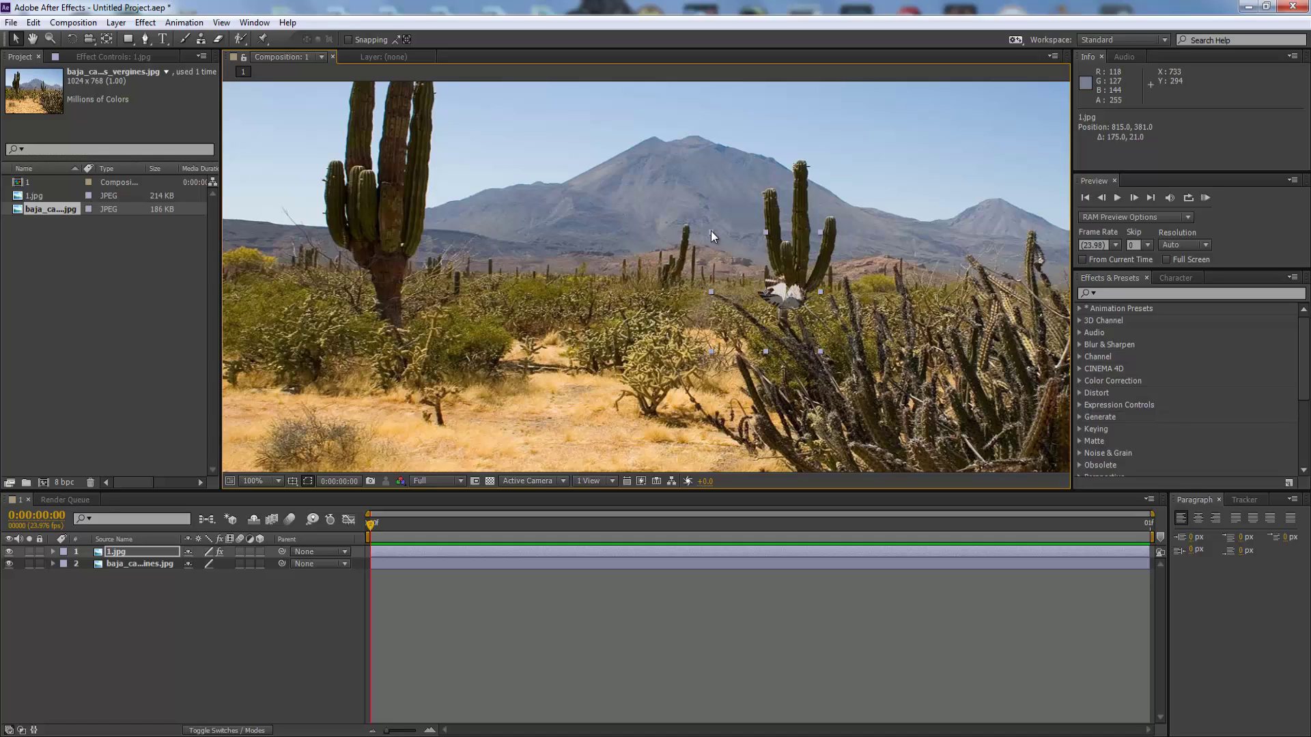
drag(711, 232, 728, 243)
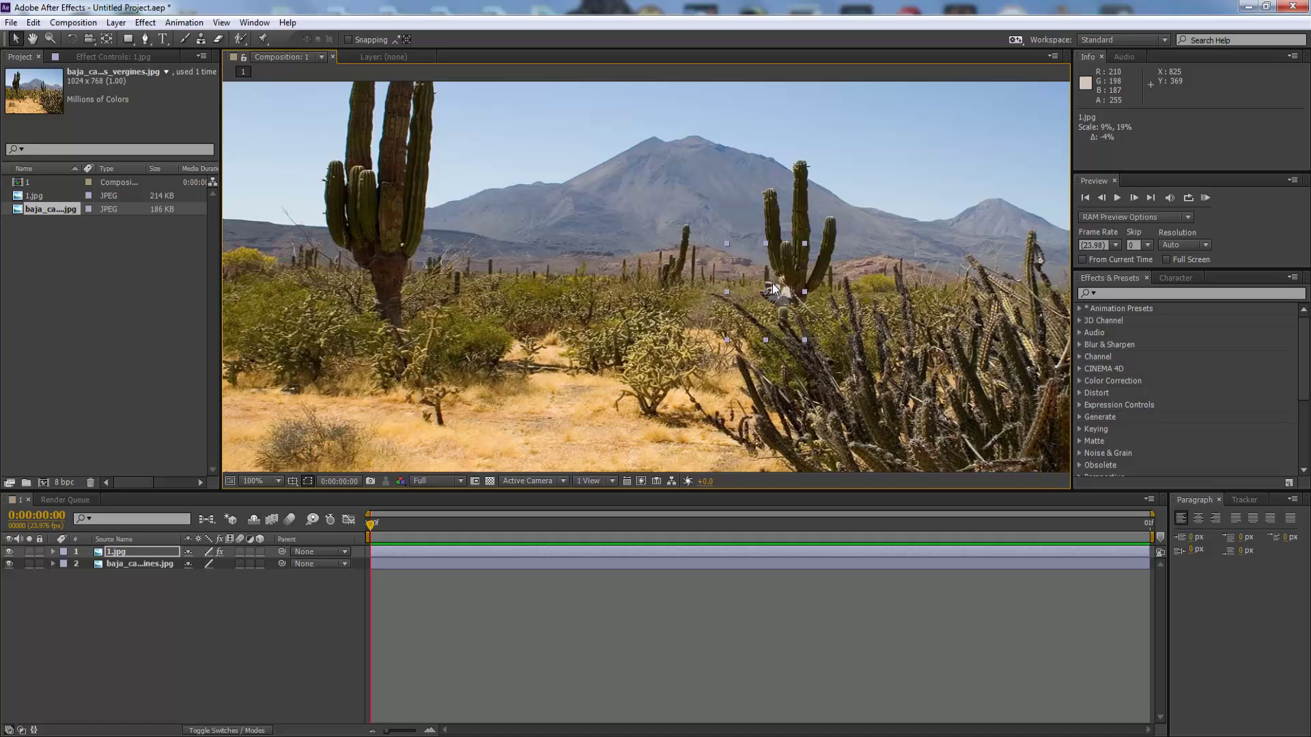
drag(772, 289, 814, 293)
click(845, 284)
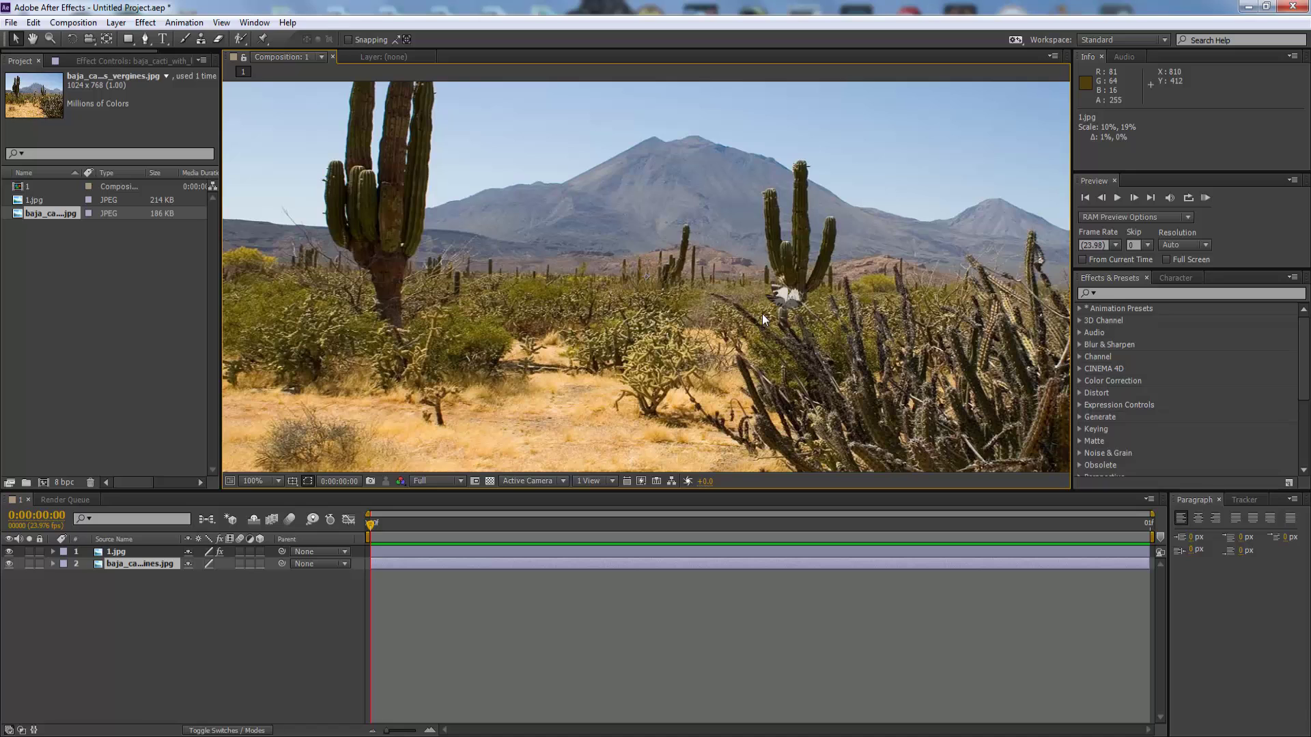
scroll(762, 313, down, 2)
scroll(762, 313, up, 2)
scroll(765, 300, down, 2)
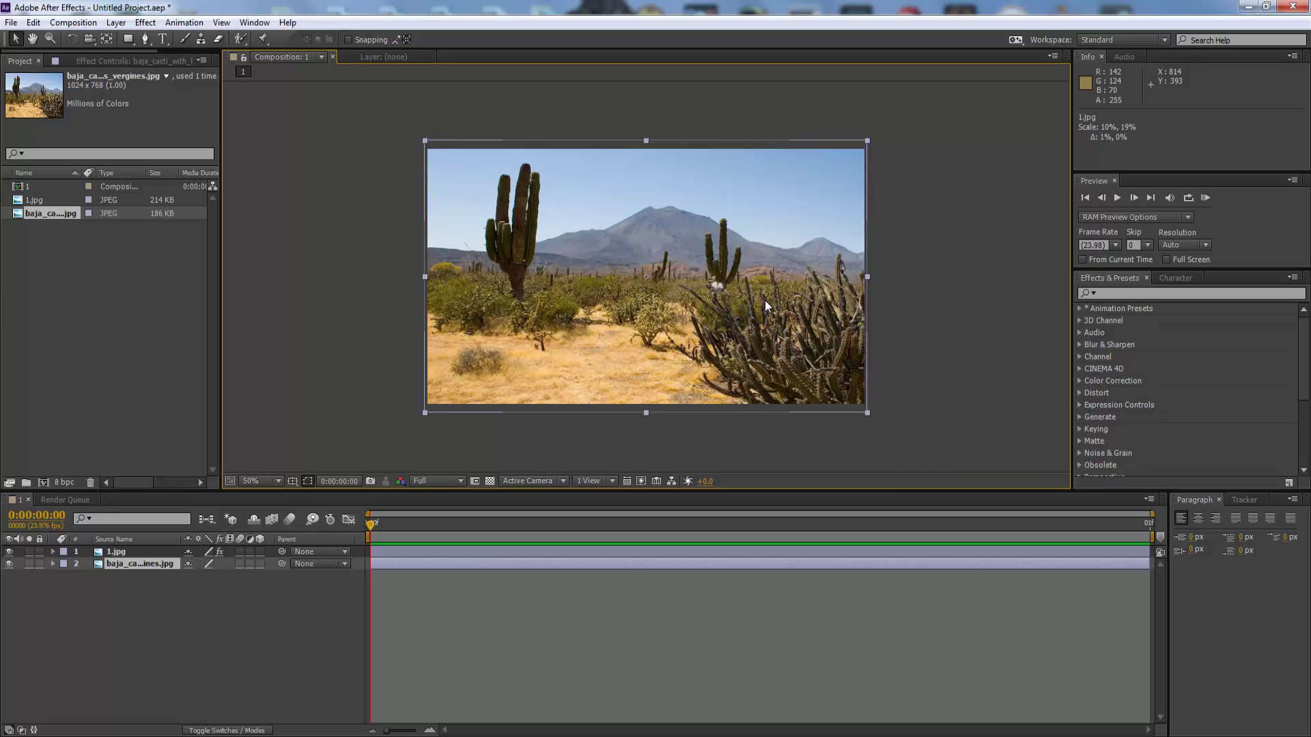
scroll(764, 300, up, 2)
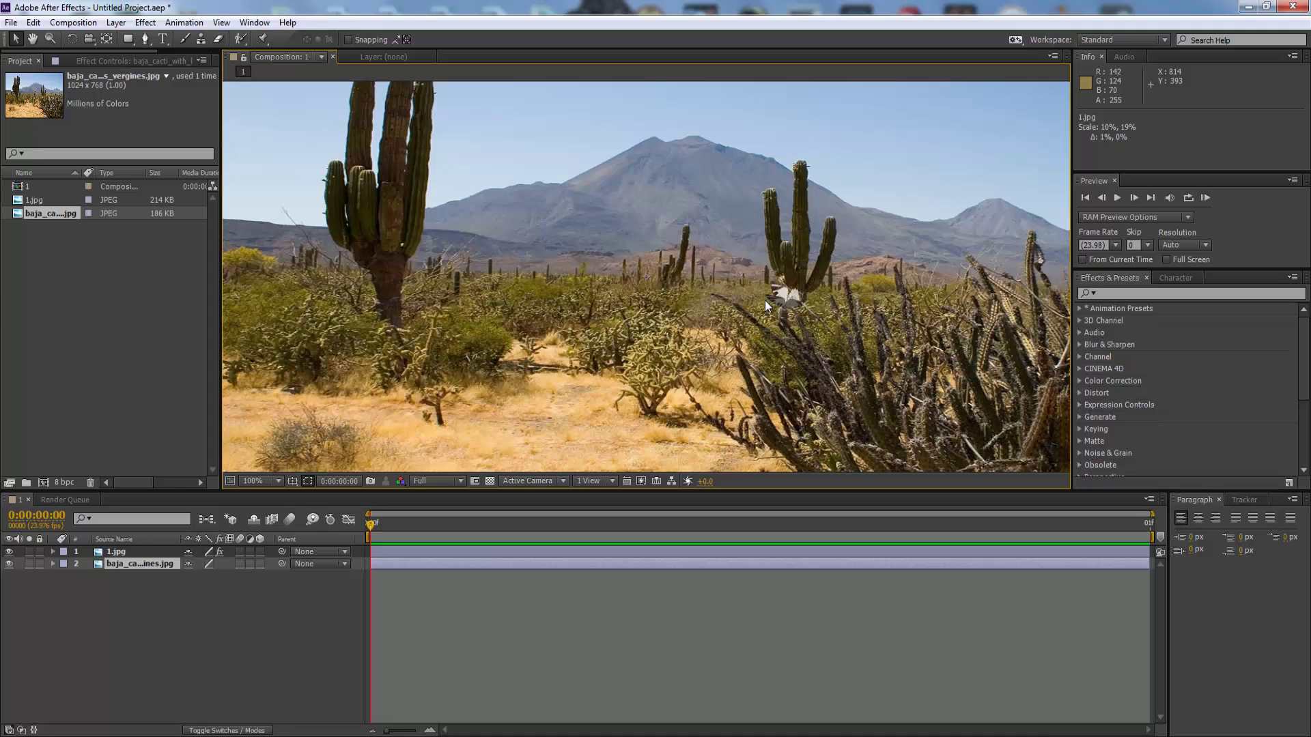
scroll(764, 306, down, 2)
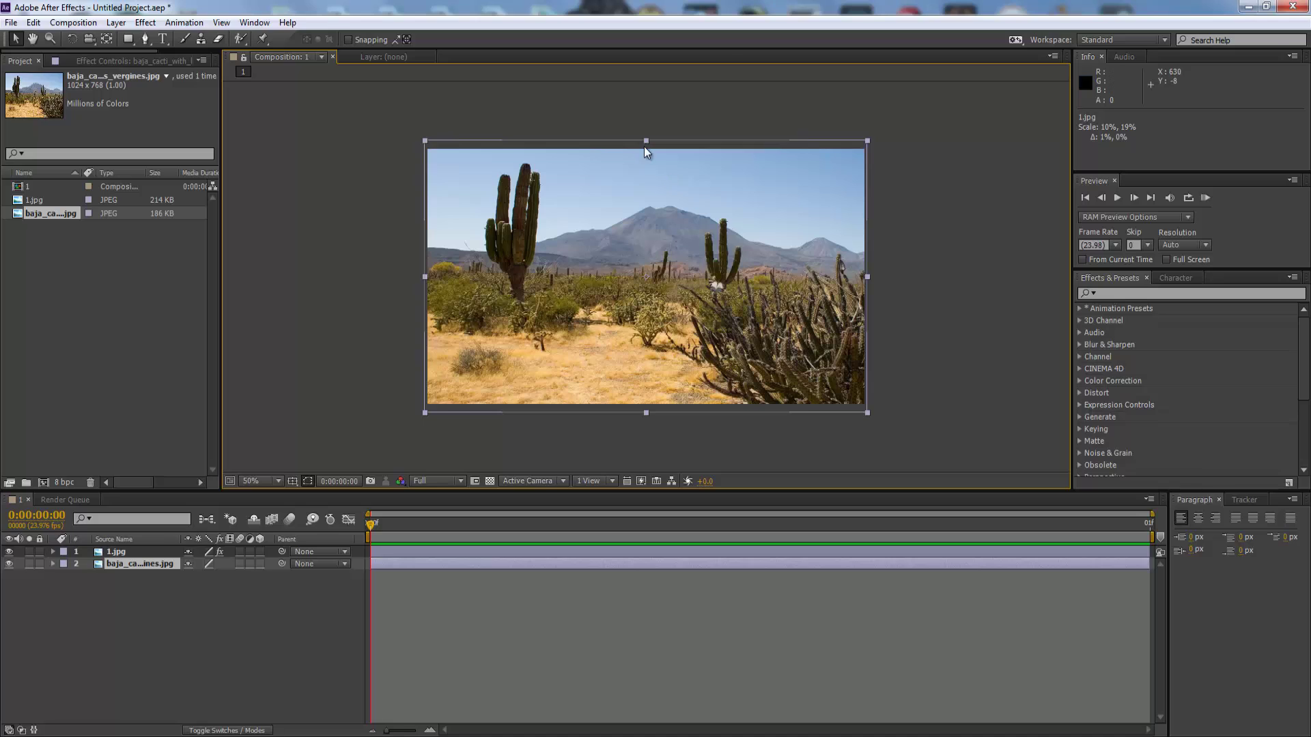
Step: Slightly resize the desert background, then start a new project without saving the current one
drag(646, 144, 646, 148)
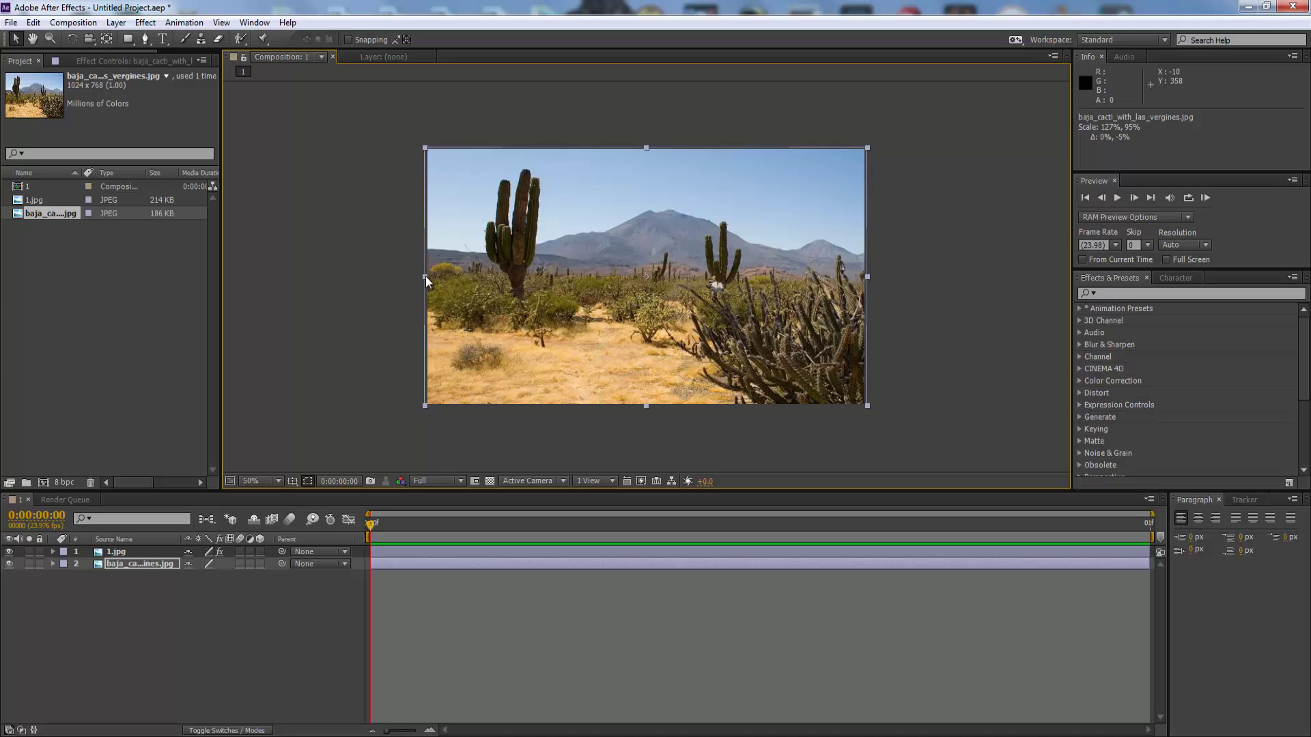
drag(426, 281, 428, 281)
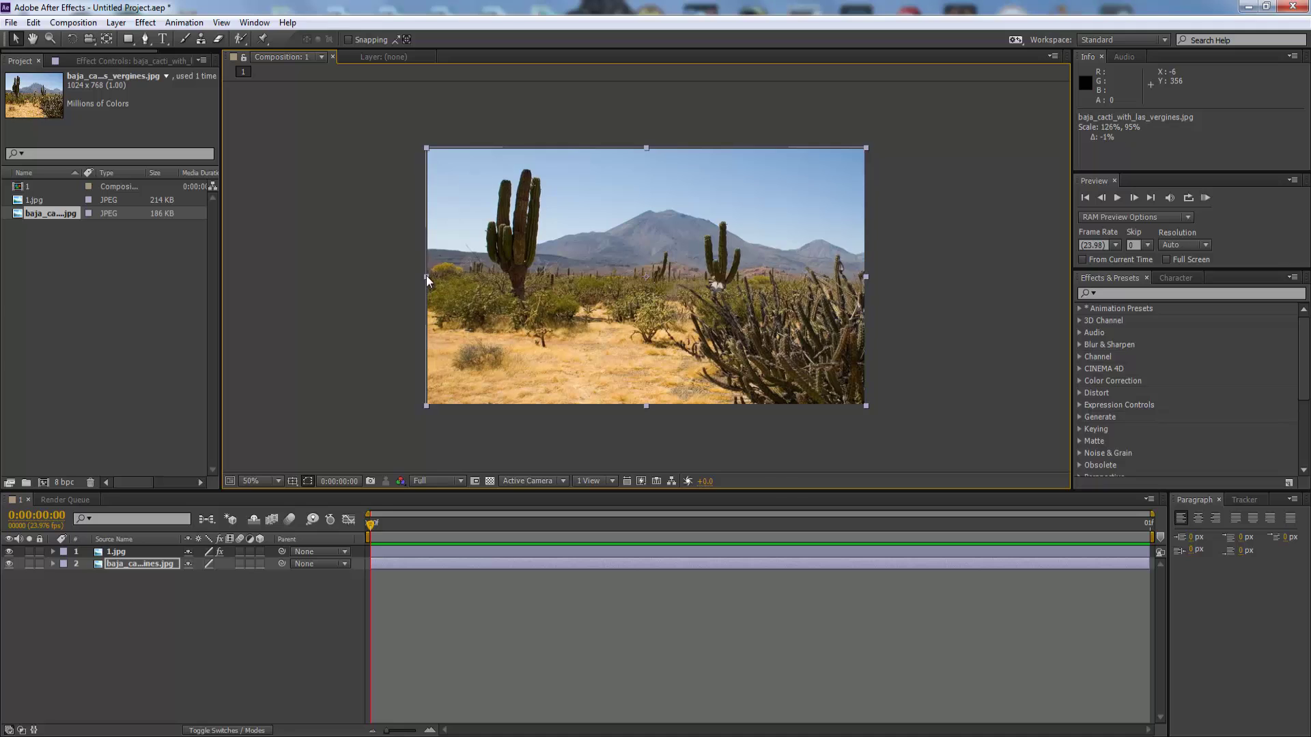
click(10, 22)
mouse_move(221, 23)
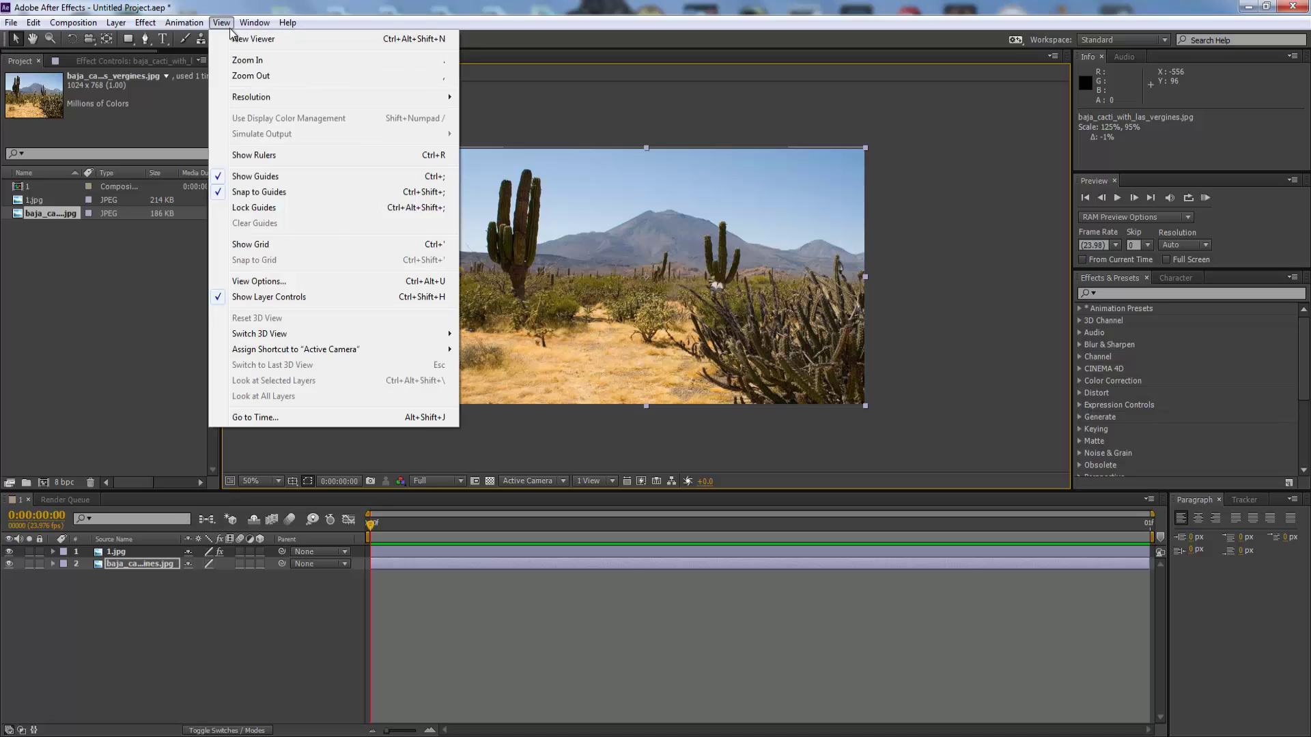
mouse_move(12, 22)
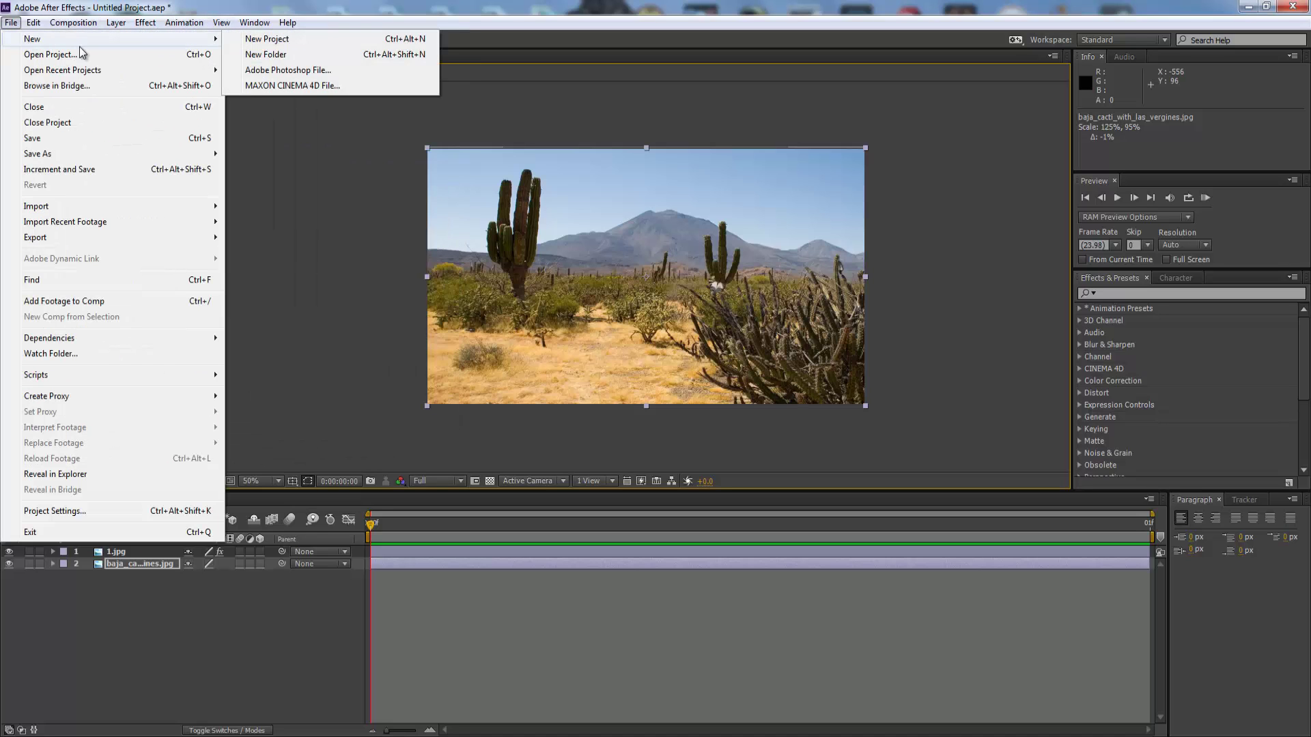
click(240, 40)
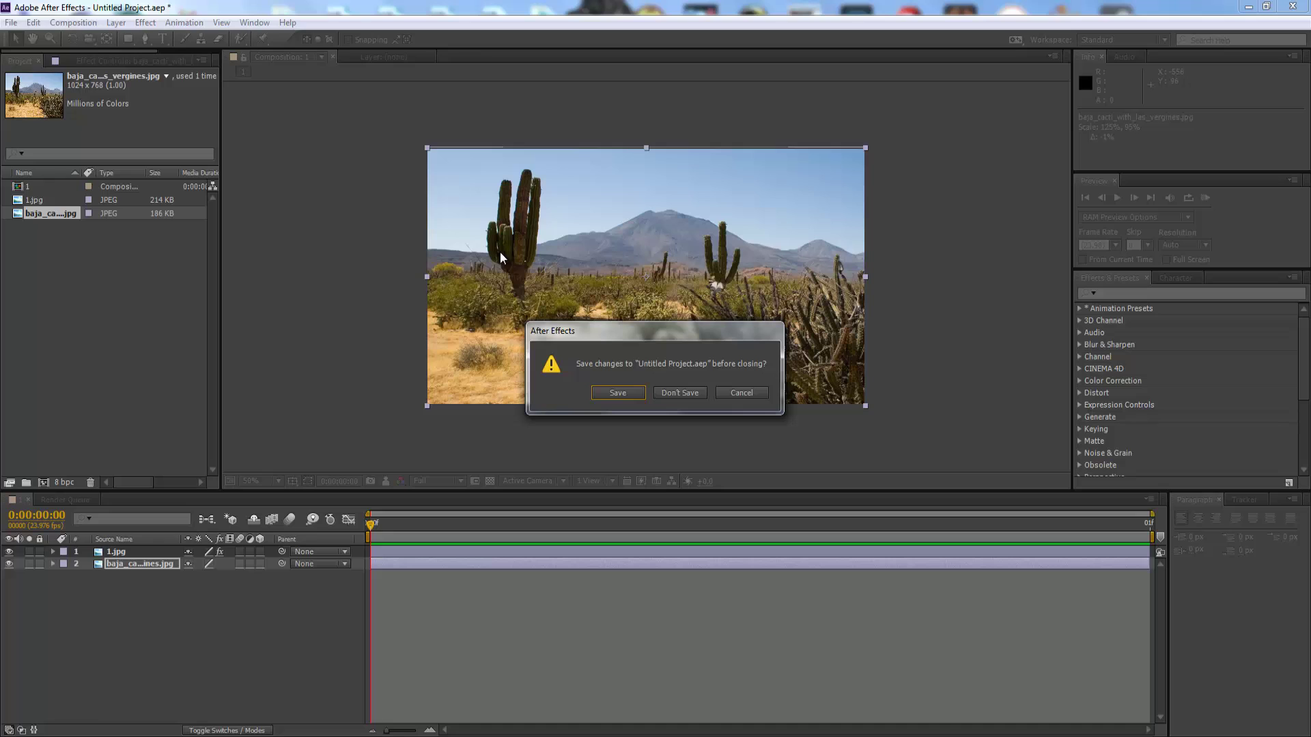
click(671, 394)
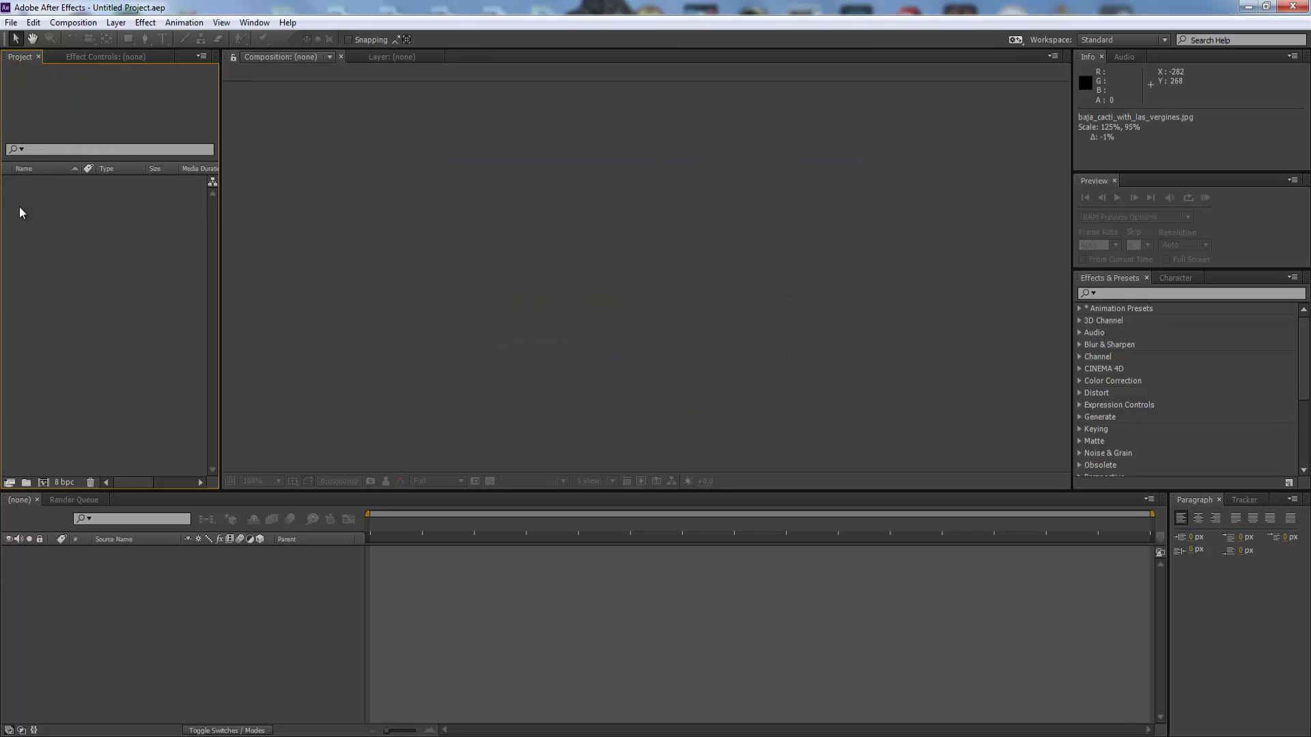
Step: Bring up the File > Import > File dialog in the empty project
click(12, 23)
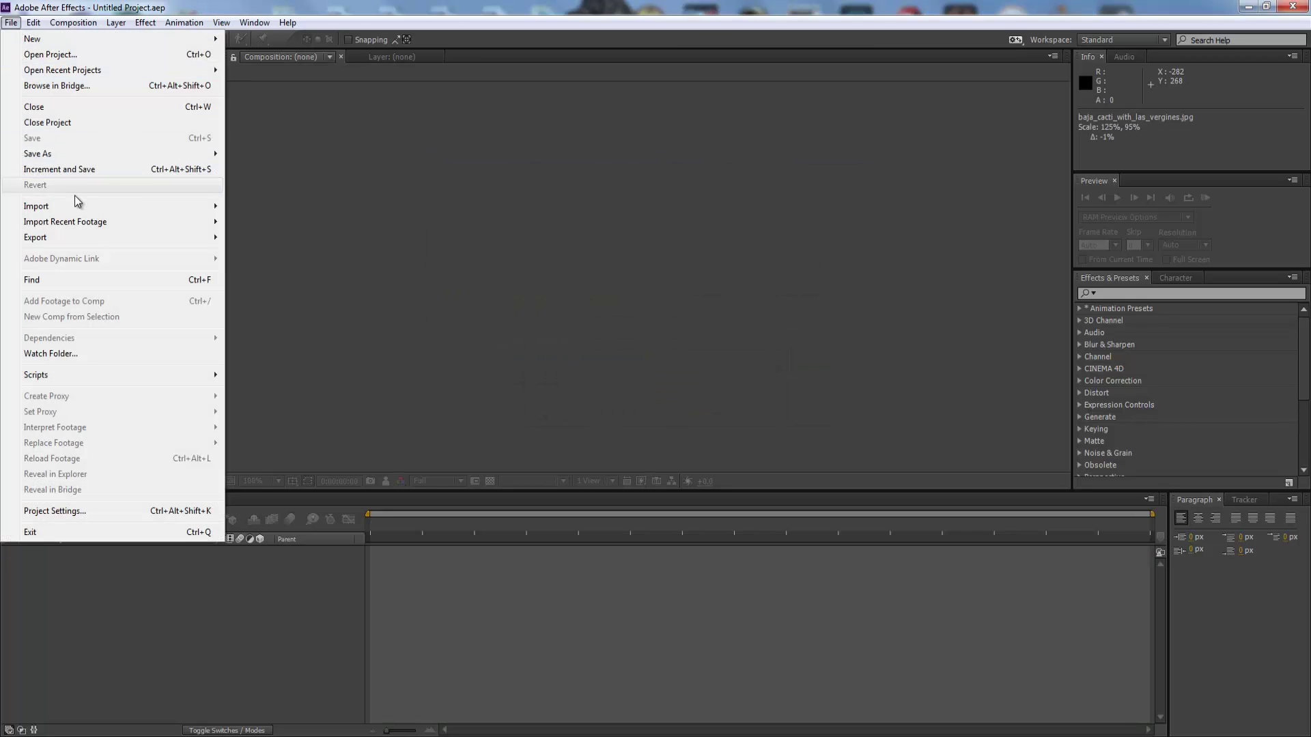
mouse_move(77, 212)
click(242, 208)
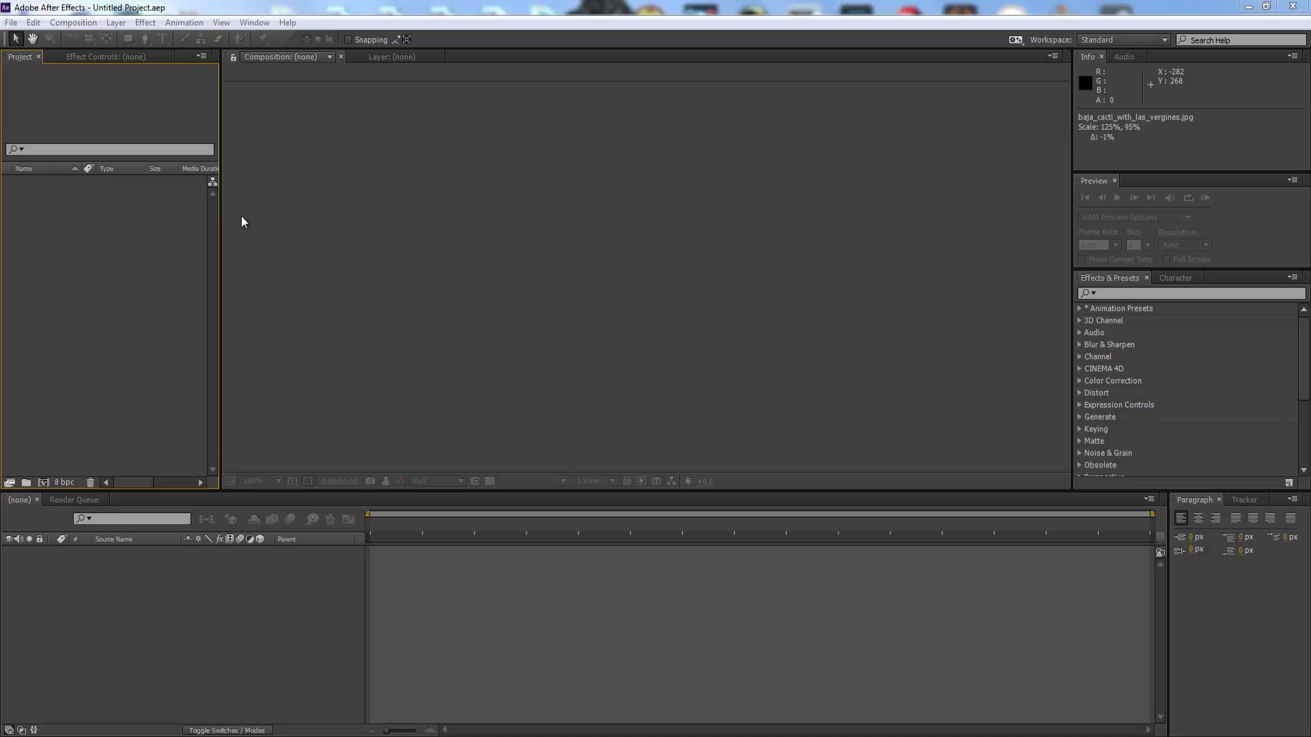
Step: Import 8.mov from the Desktop, make composition 8 from it, and RAM-preview the flapping
click(63, 131)
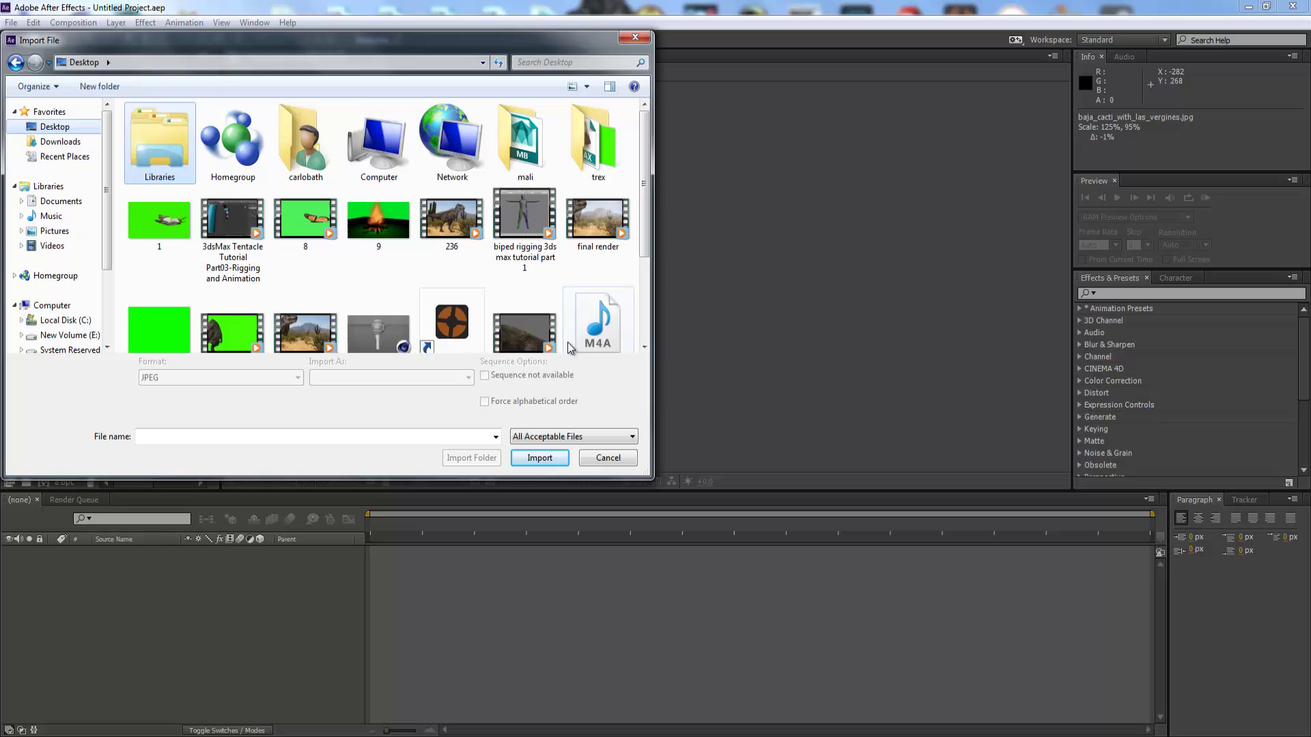
double_click(329, 244)
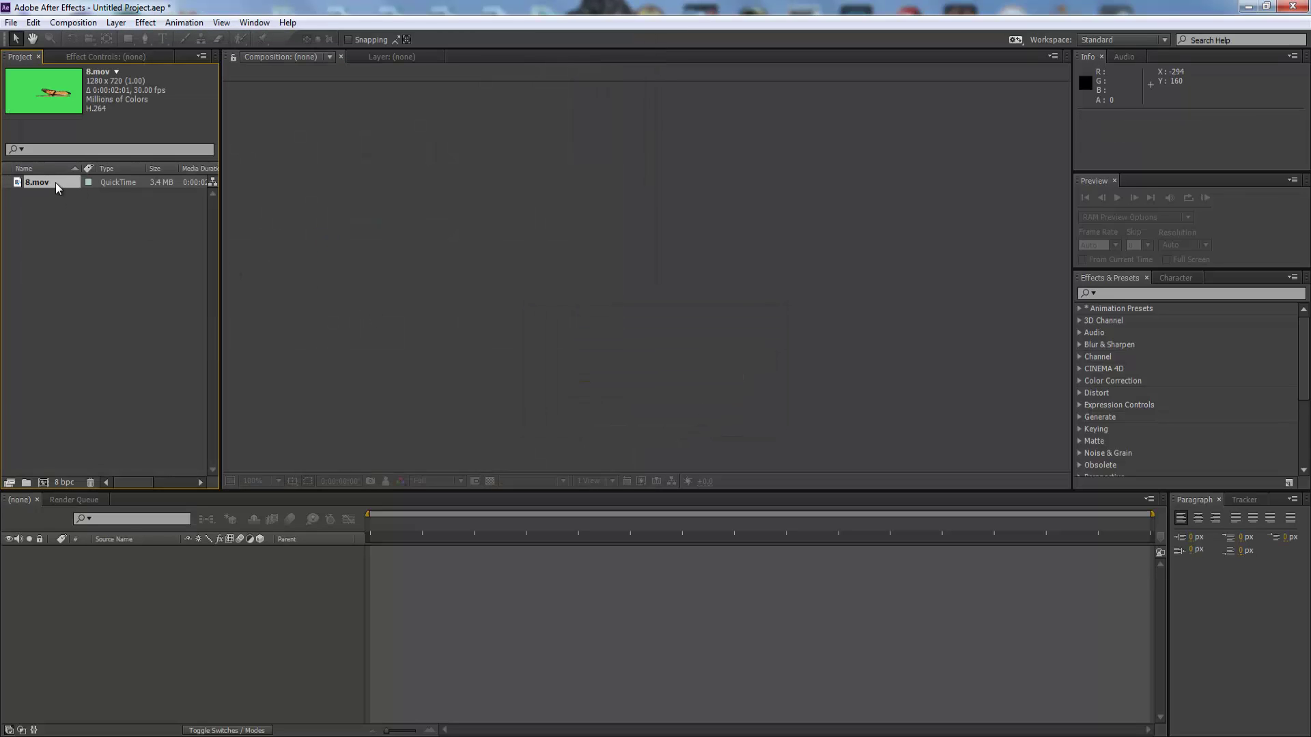
drag(56, 186, 43, 482)
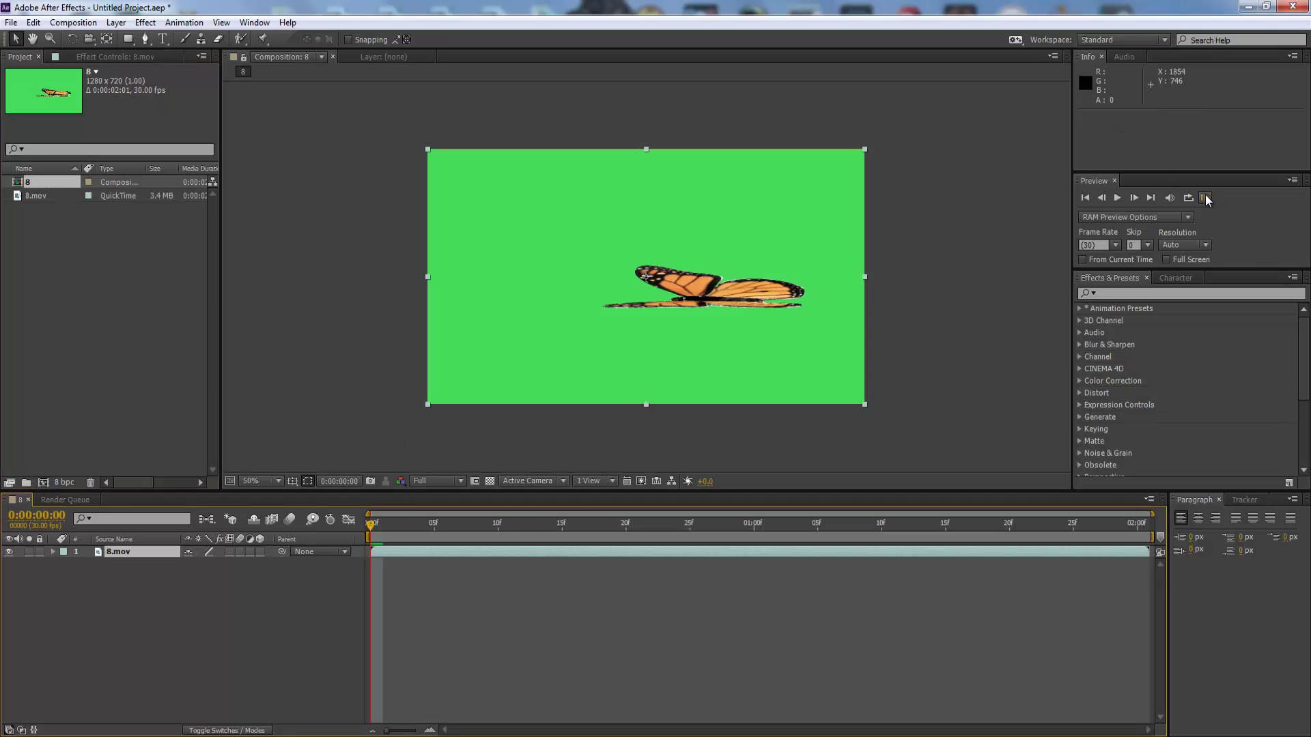
click(1206, 197)
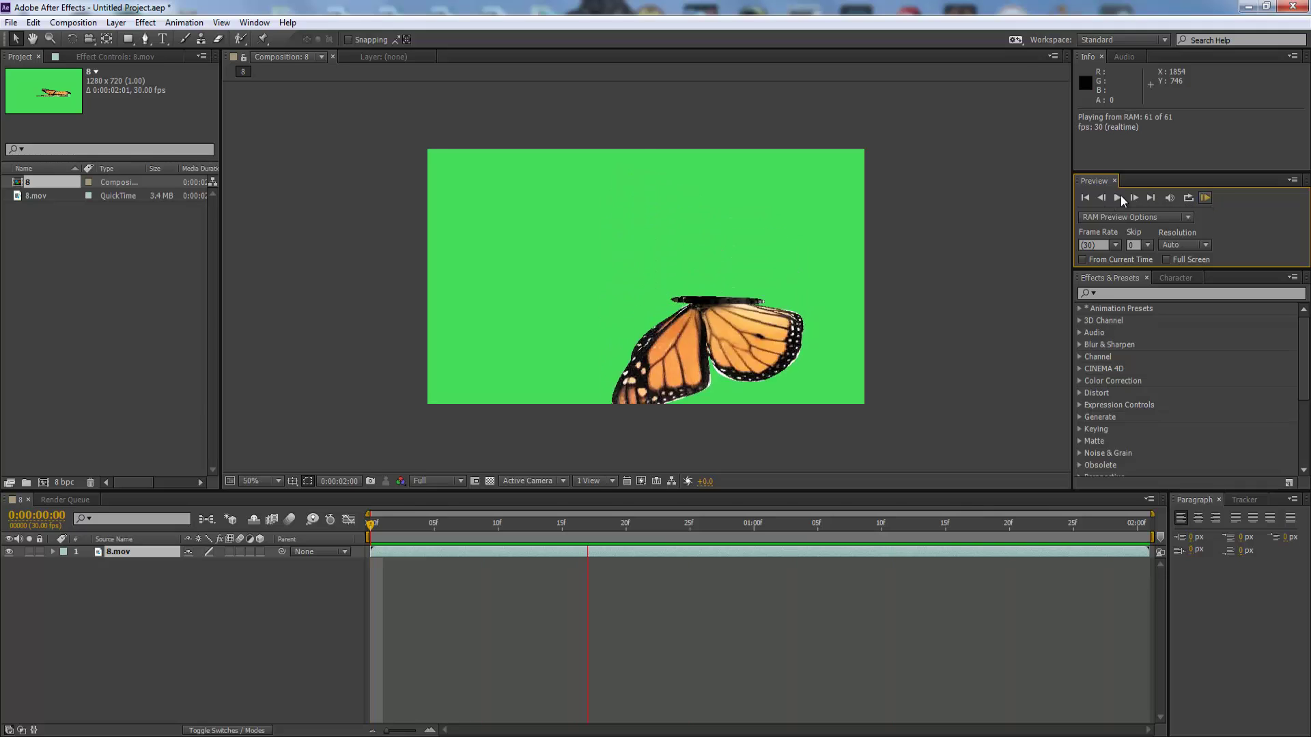
key(space)
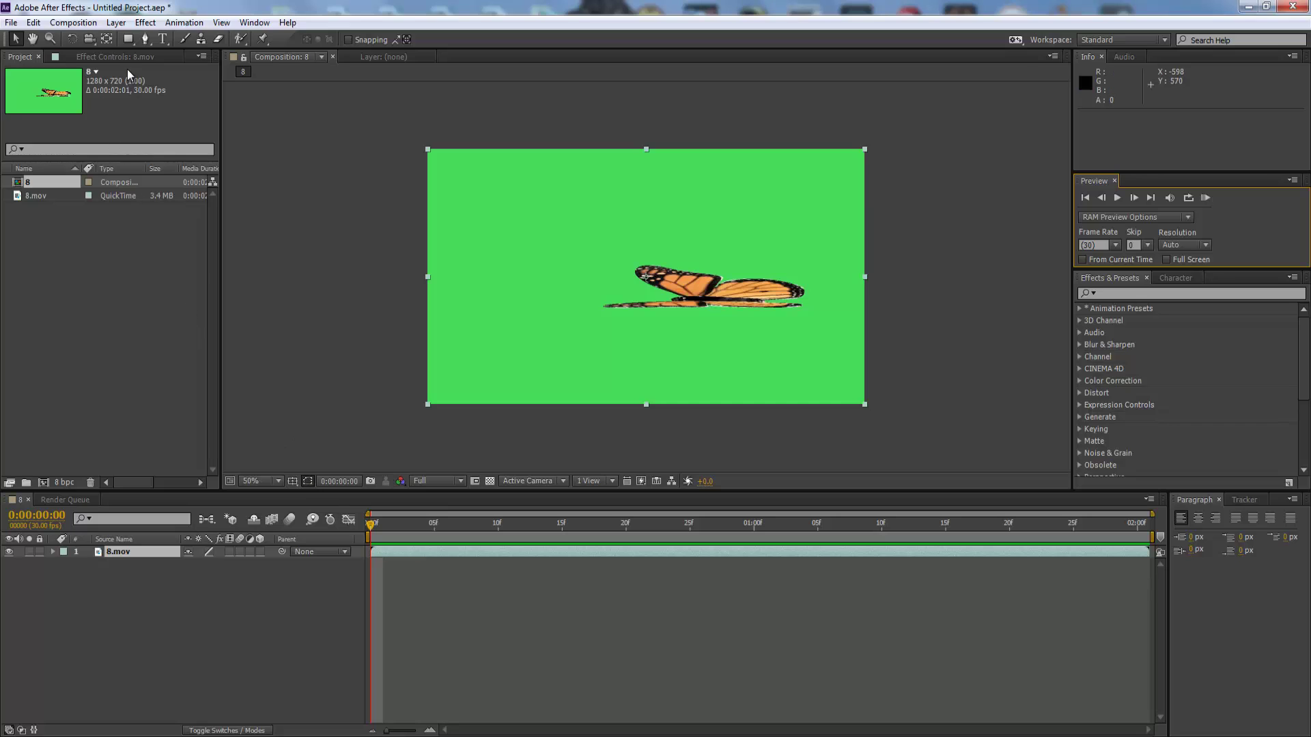
Step: Apply Keylight (1.2) to the 8.mov layer, sampling the green backdrop as Screen Colour
right_click(127, 555)
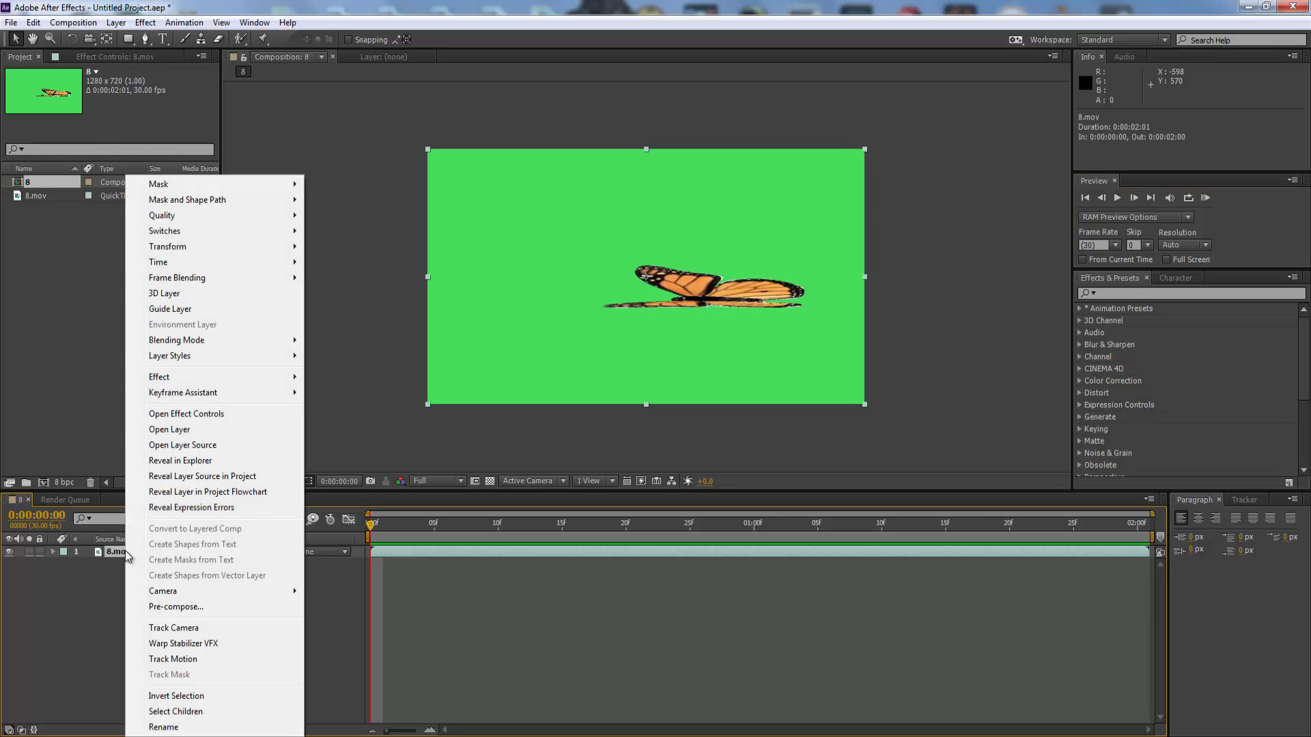
mouse_move(260, 377)
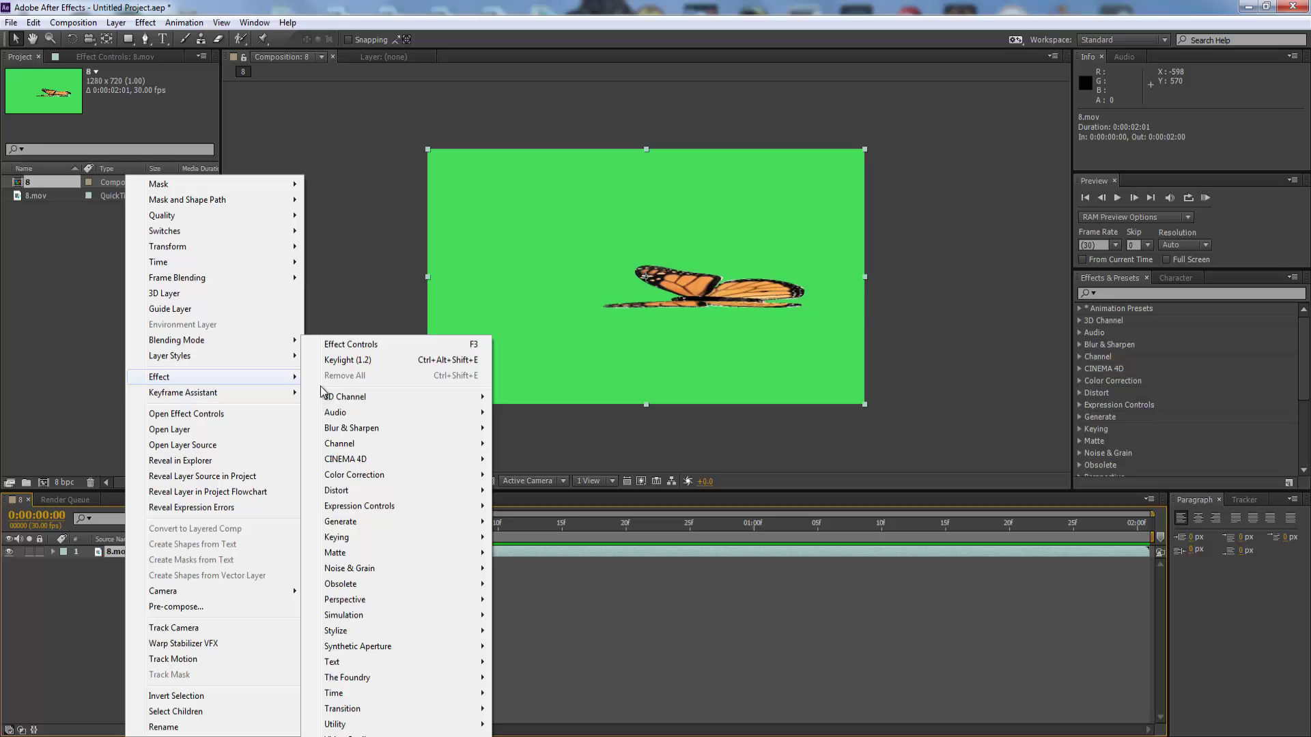
mouse_move(447, 539)
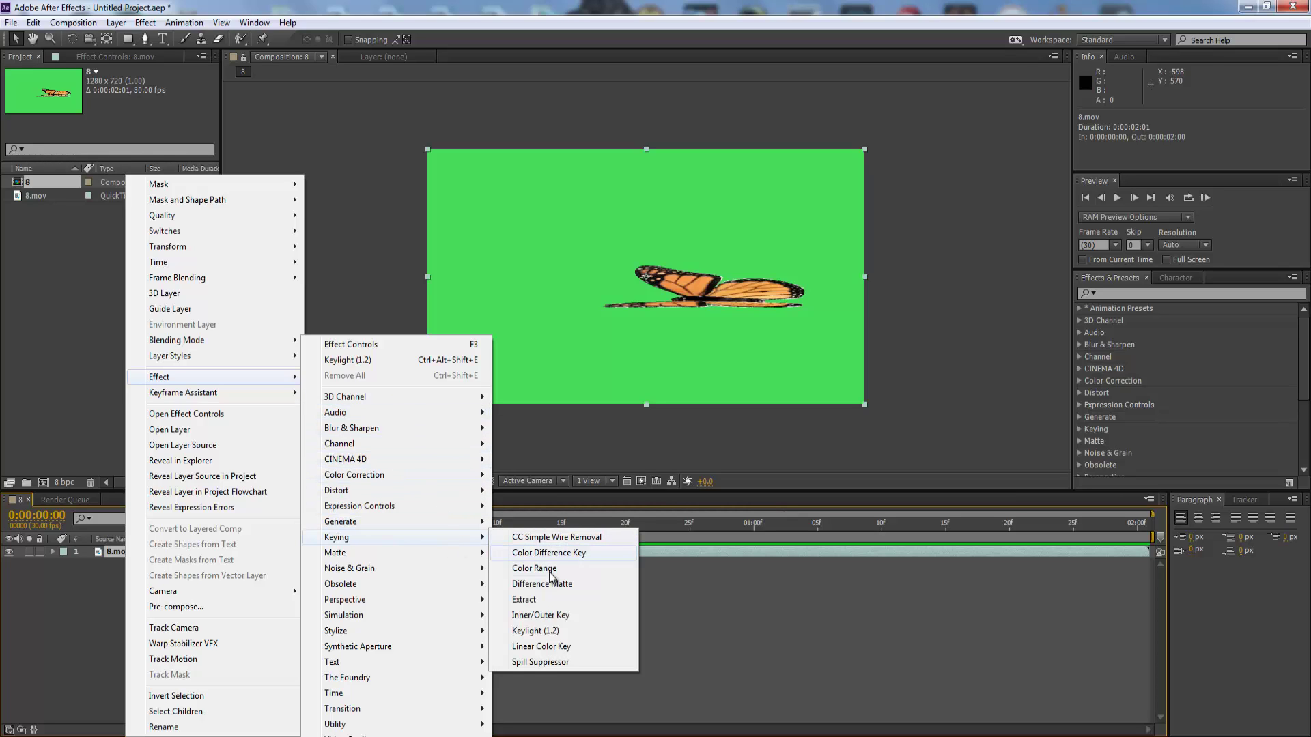
click(540, 630)
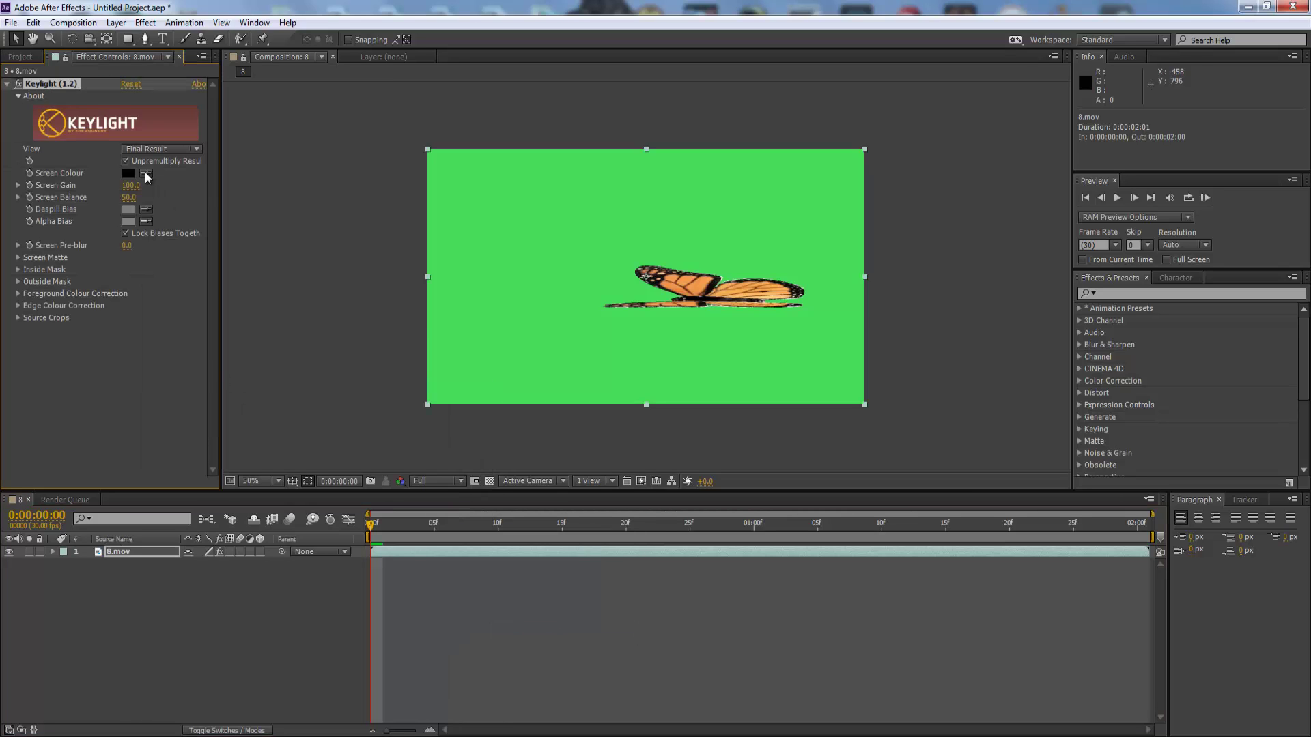
click(445, 290)
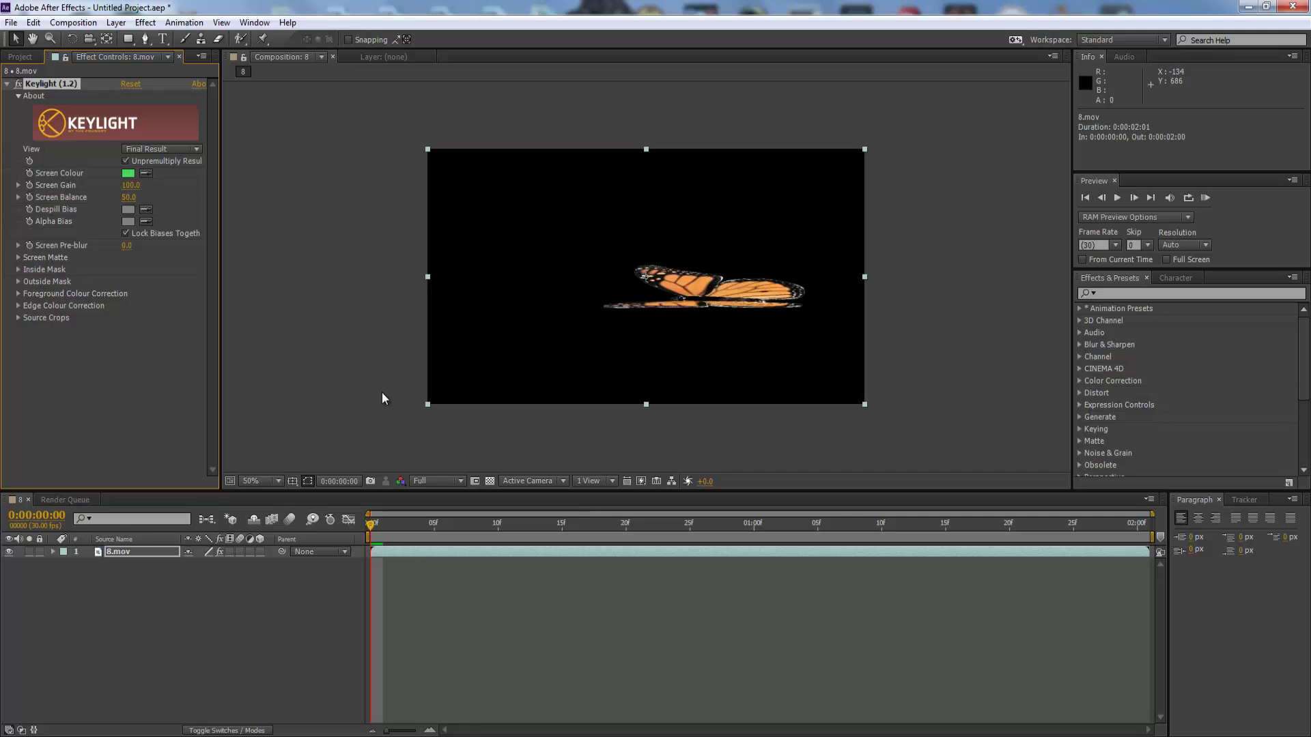
click(27, 58)
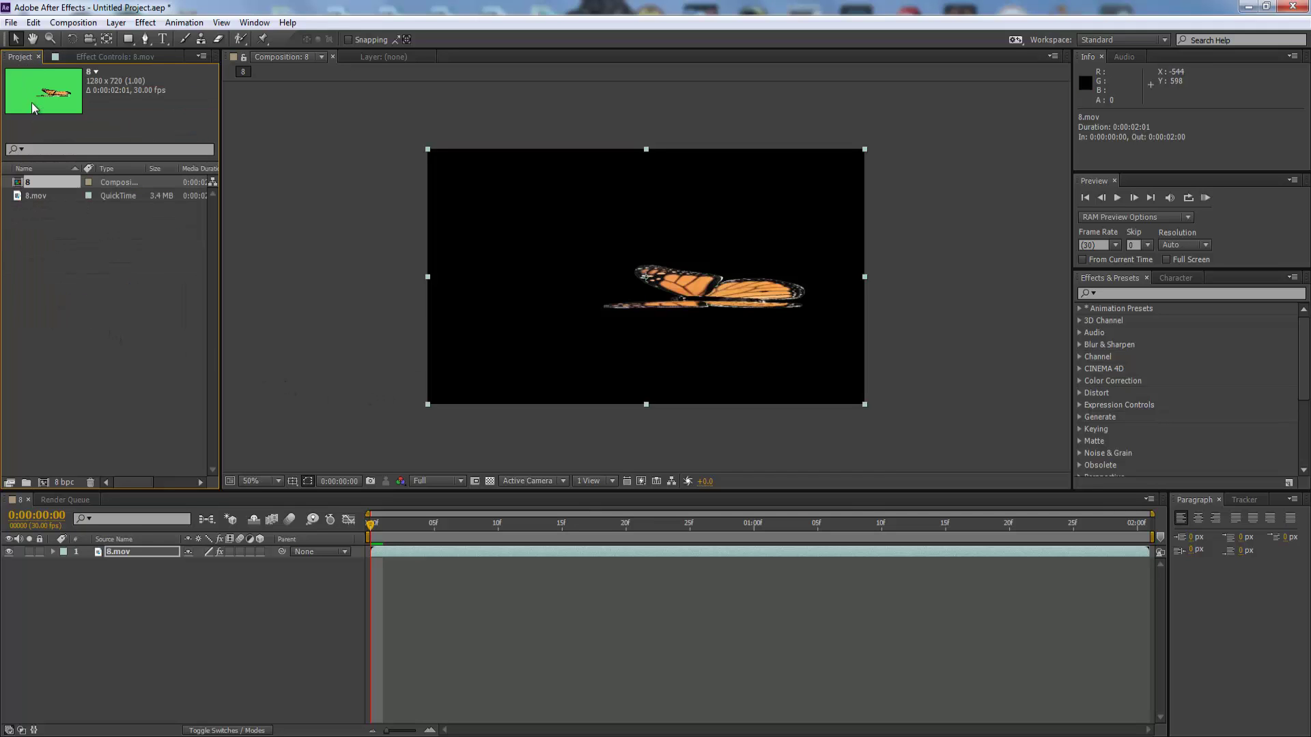
Step: Import baja_cacti_with_las_vergines.jpg from Pictures, place it beneath 8.mov and stretch it to fill the frame
click(13, 28)
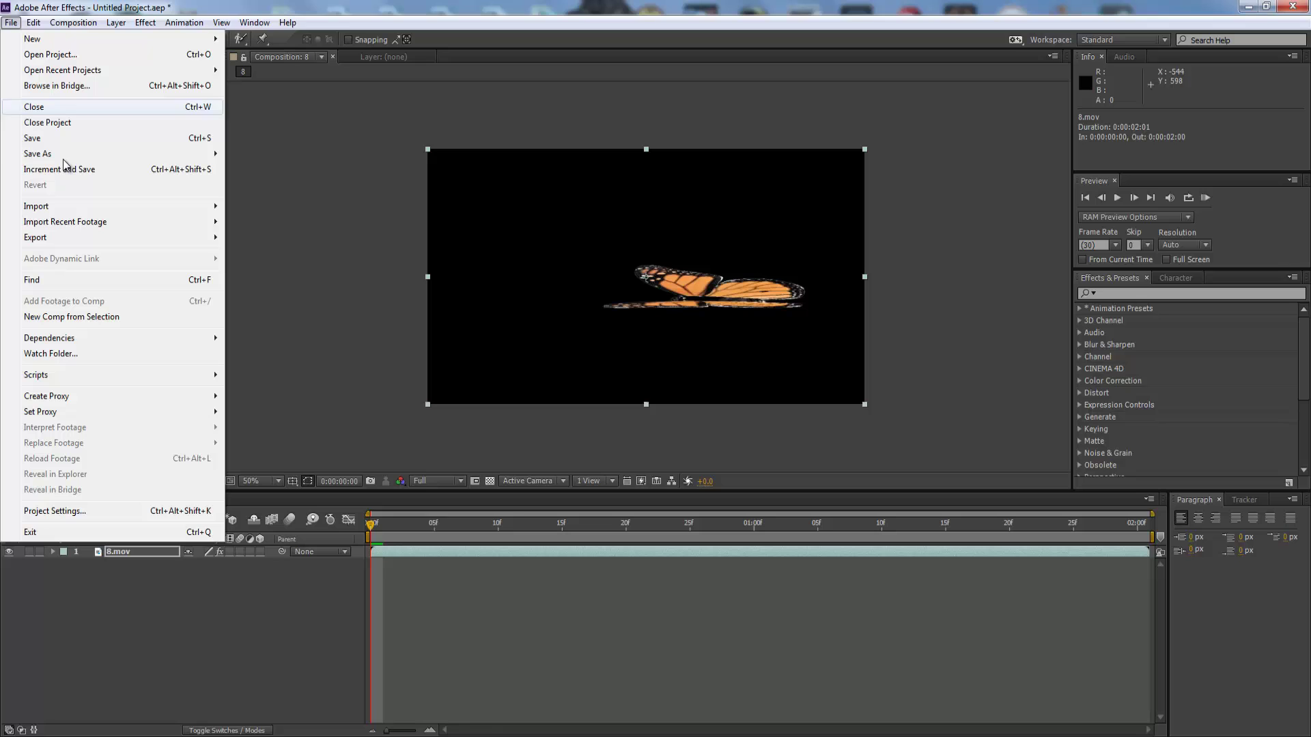
mouse_move(79, 207)
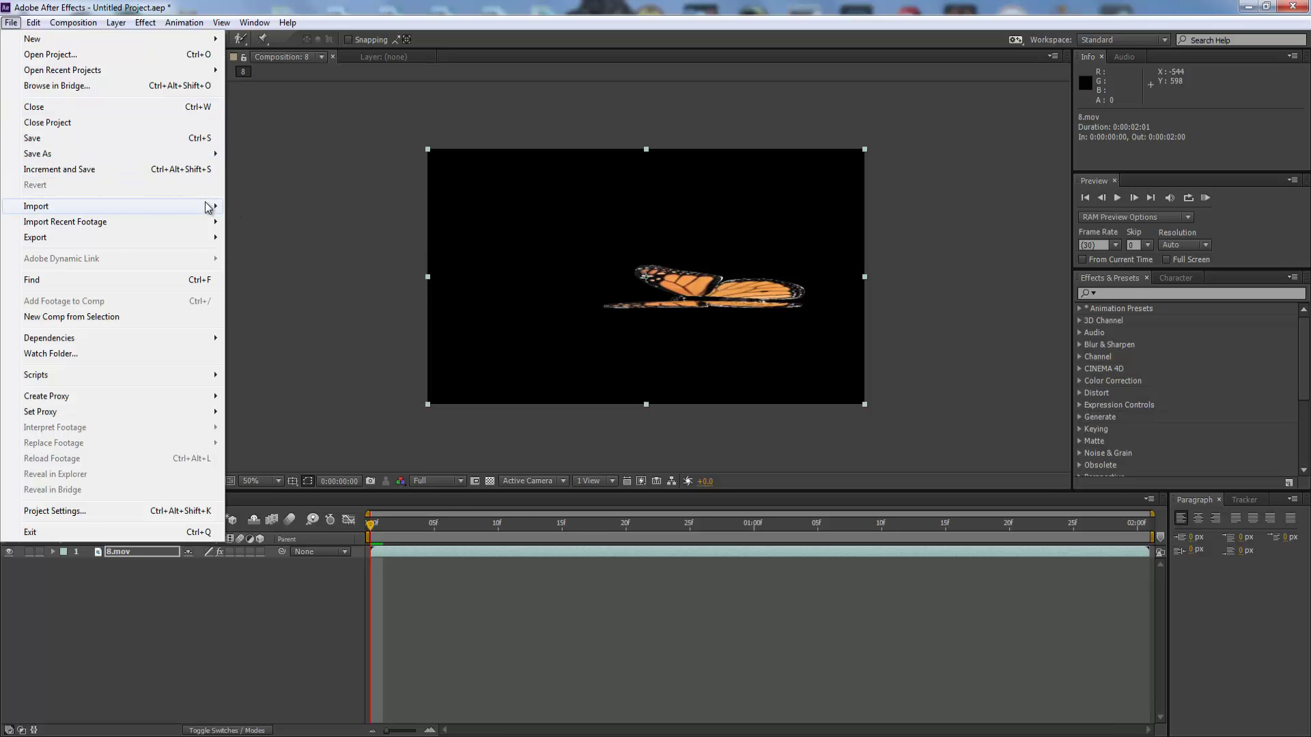
click(249, 207)
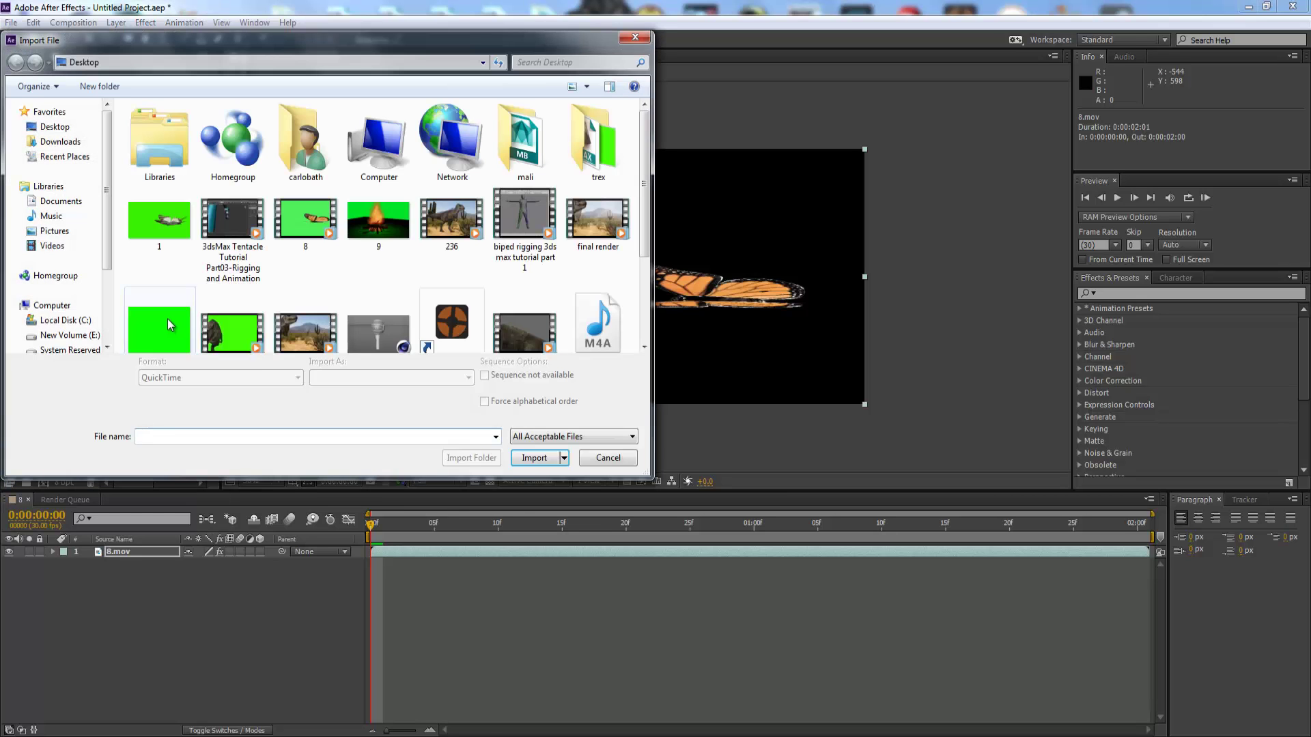
click(55, 231)
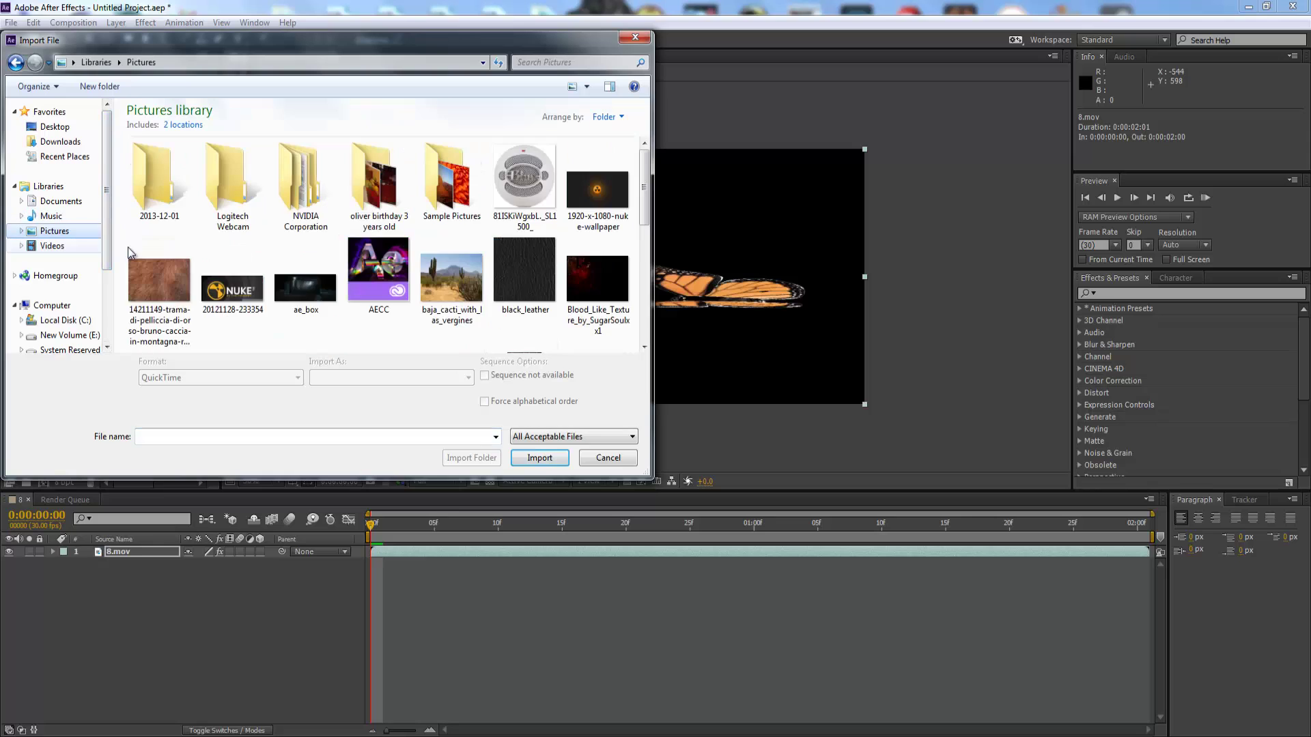
double_click(452, 313)
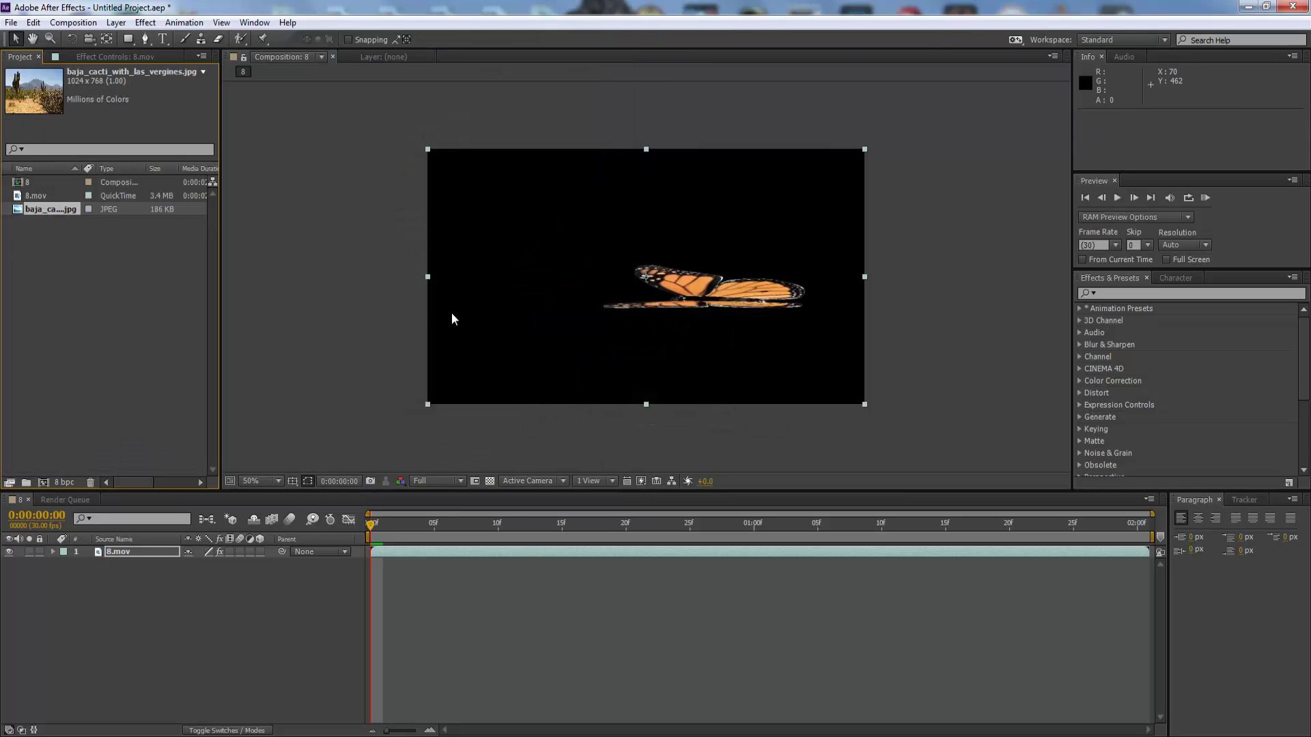
drag(48, 217, 140, 566)
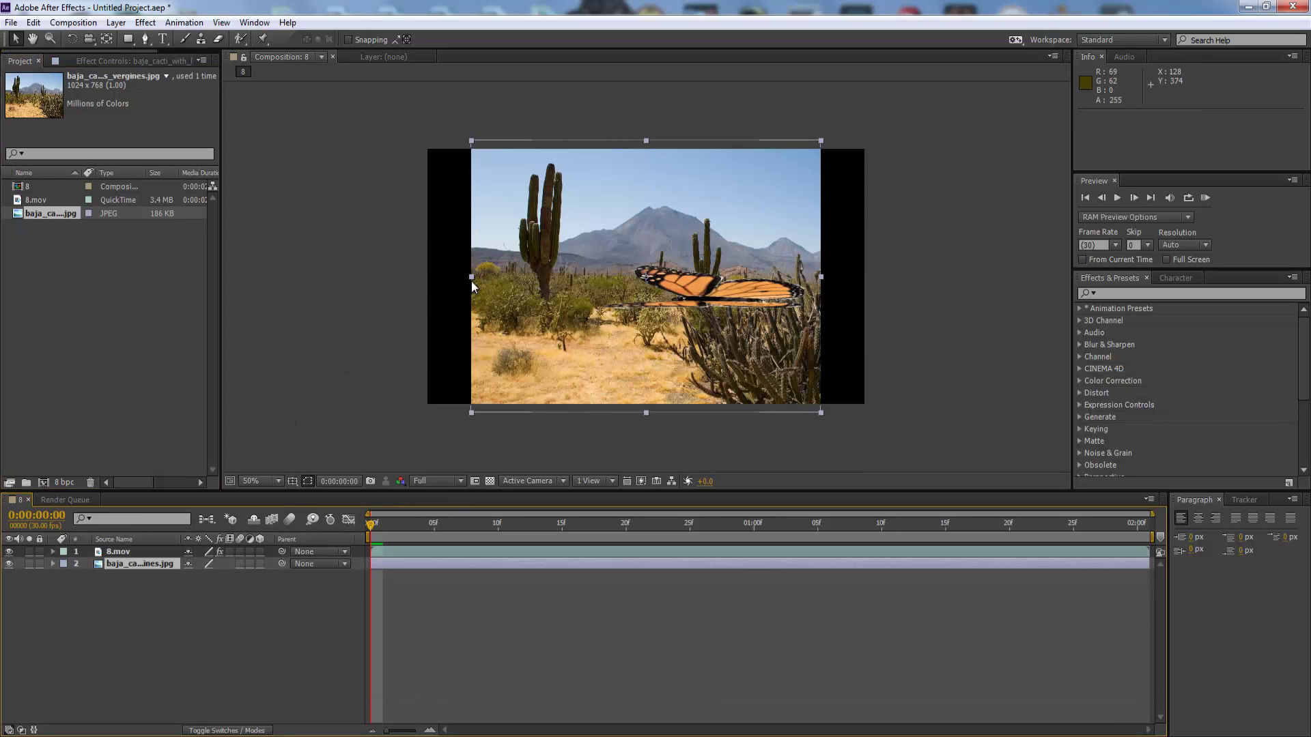
drag(470, 275, 422, 271)
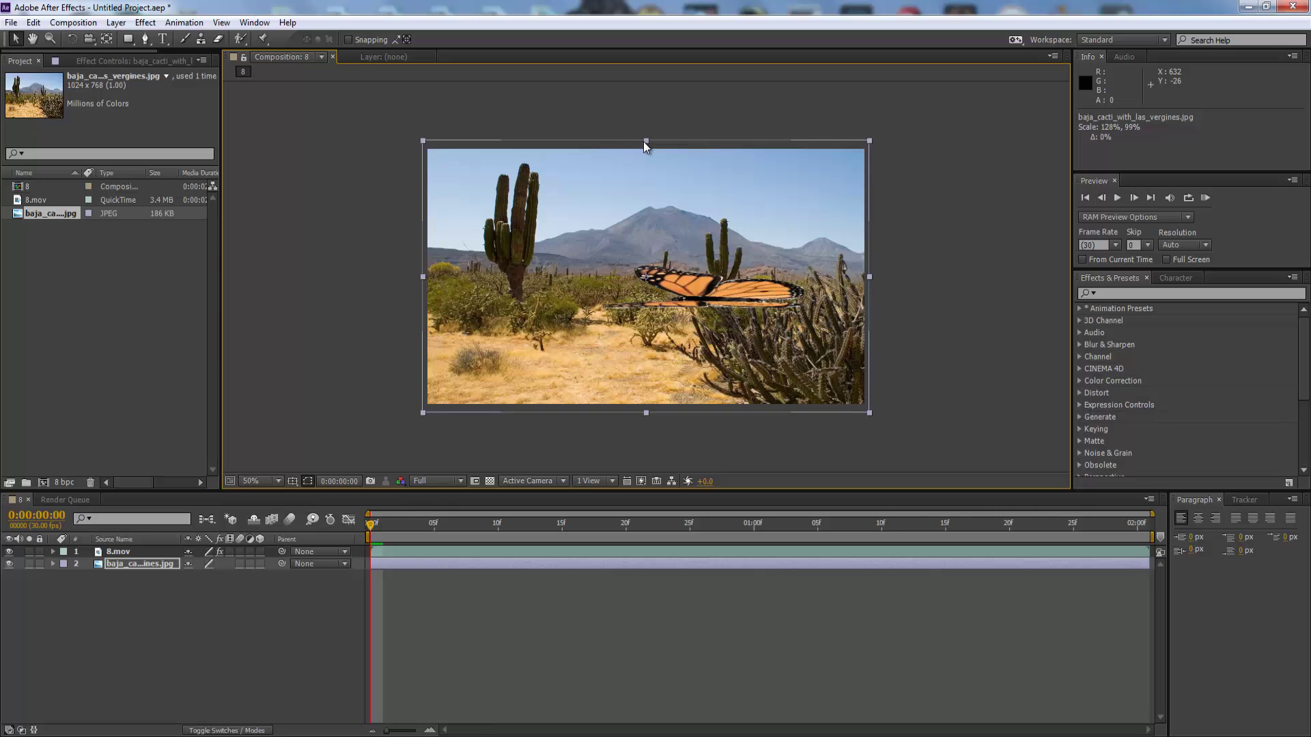
drag(645, 146, 648, 152)
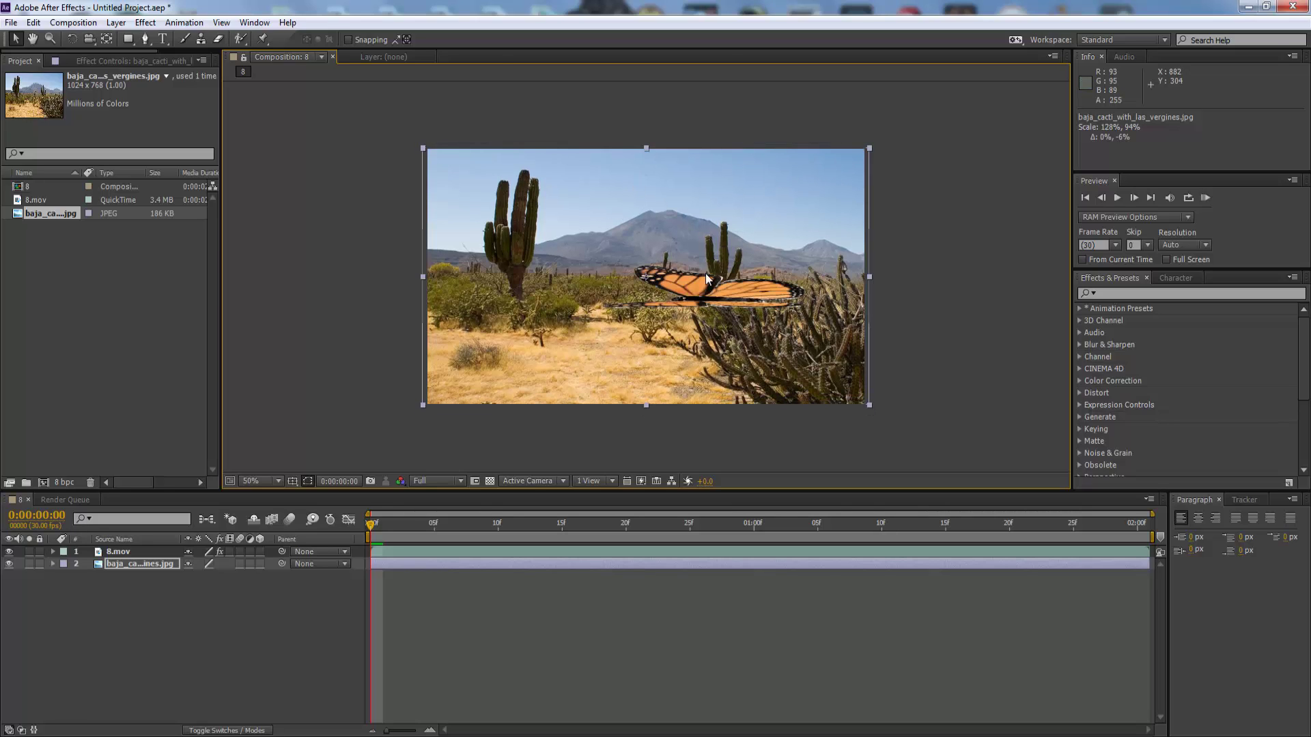
Step: Scale the 8.mov butterfly down and position it beside the right-hand cactus, viewing at 100%
click(118, 552)
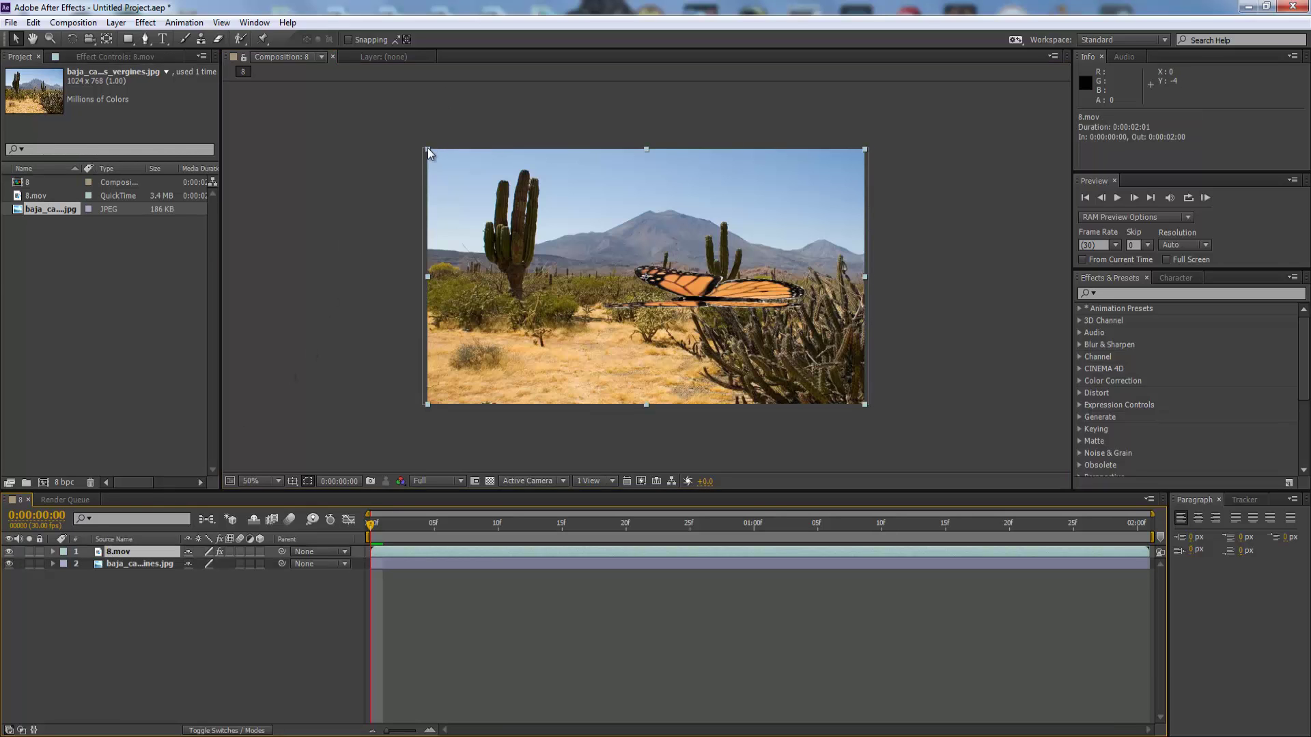
drag(428, 151, 622, 230)
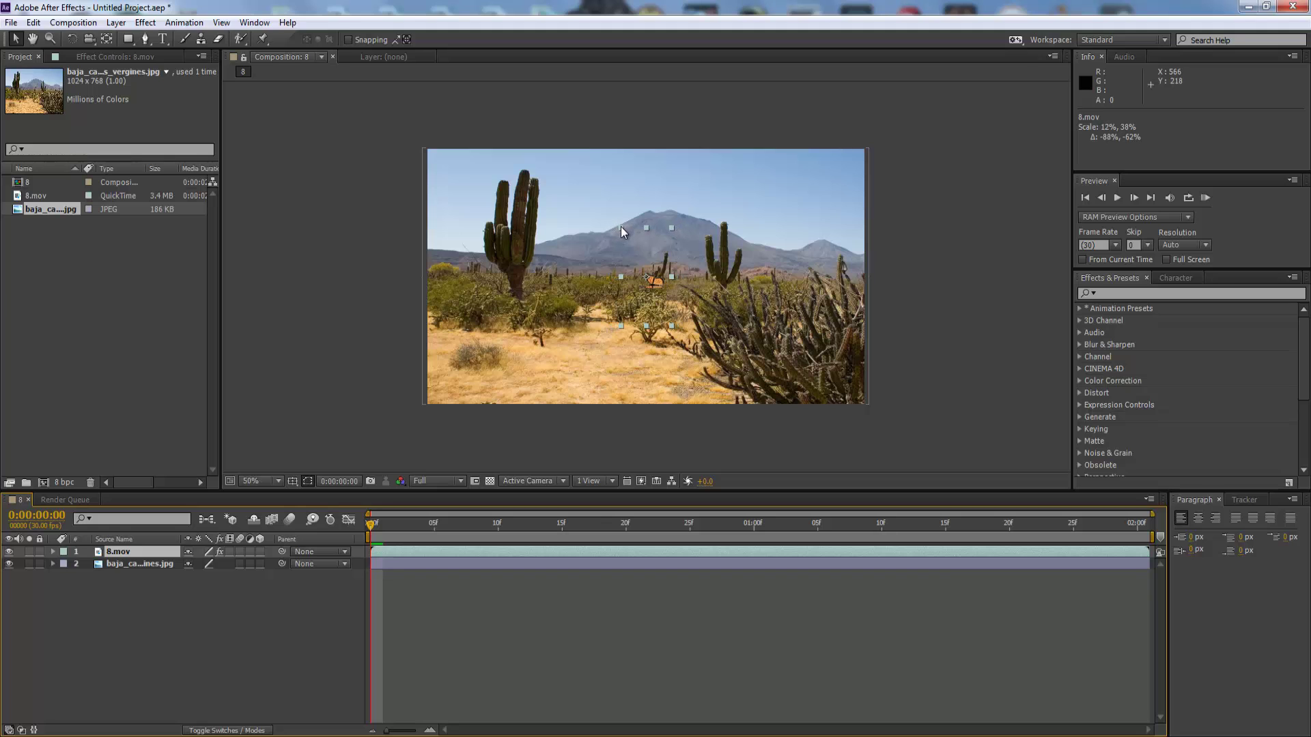
key(period)
key(period)
key(comma)
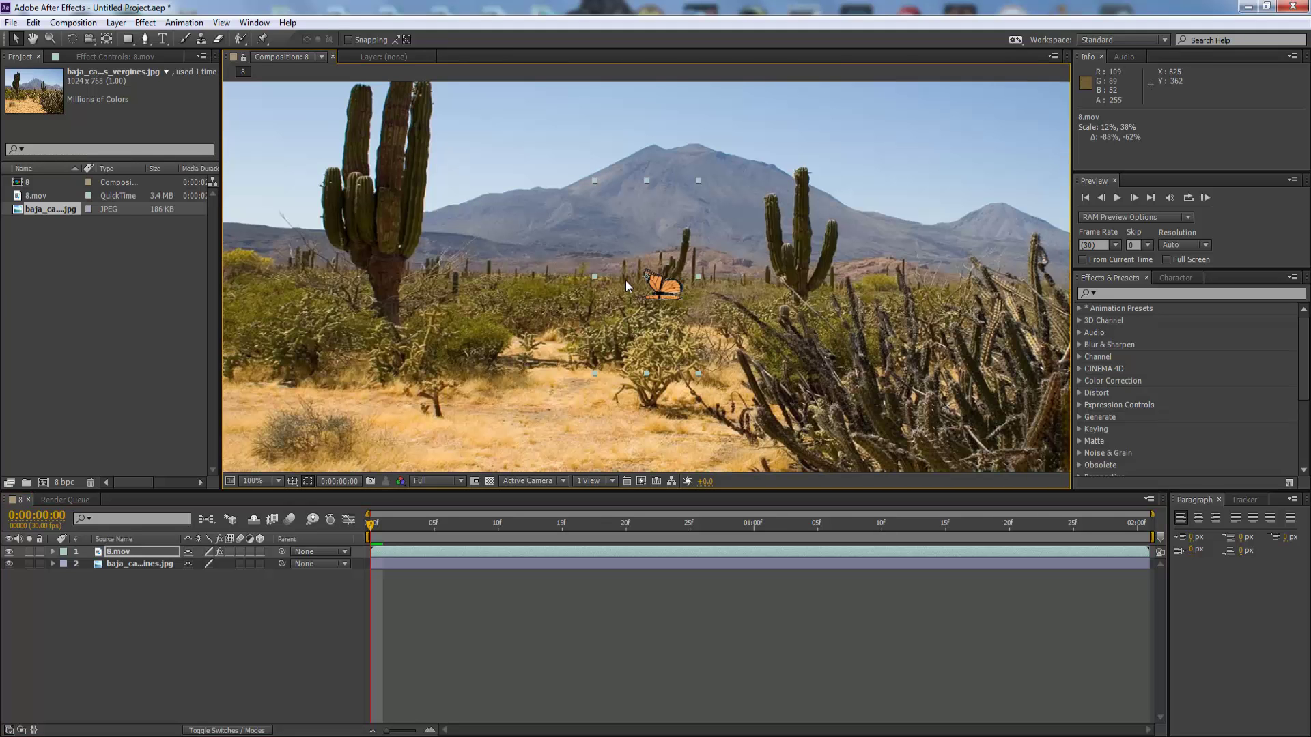
drag(661, 285, 785, 295)
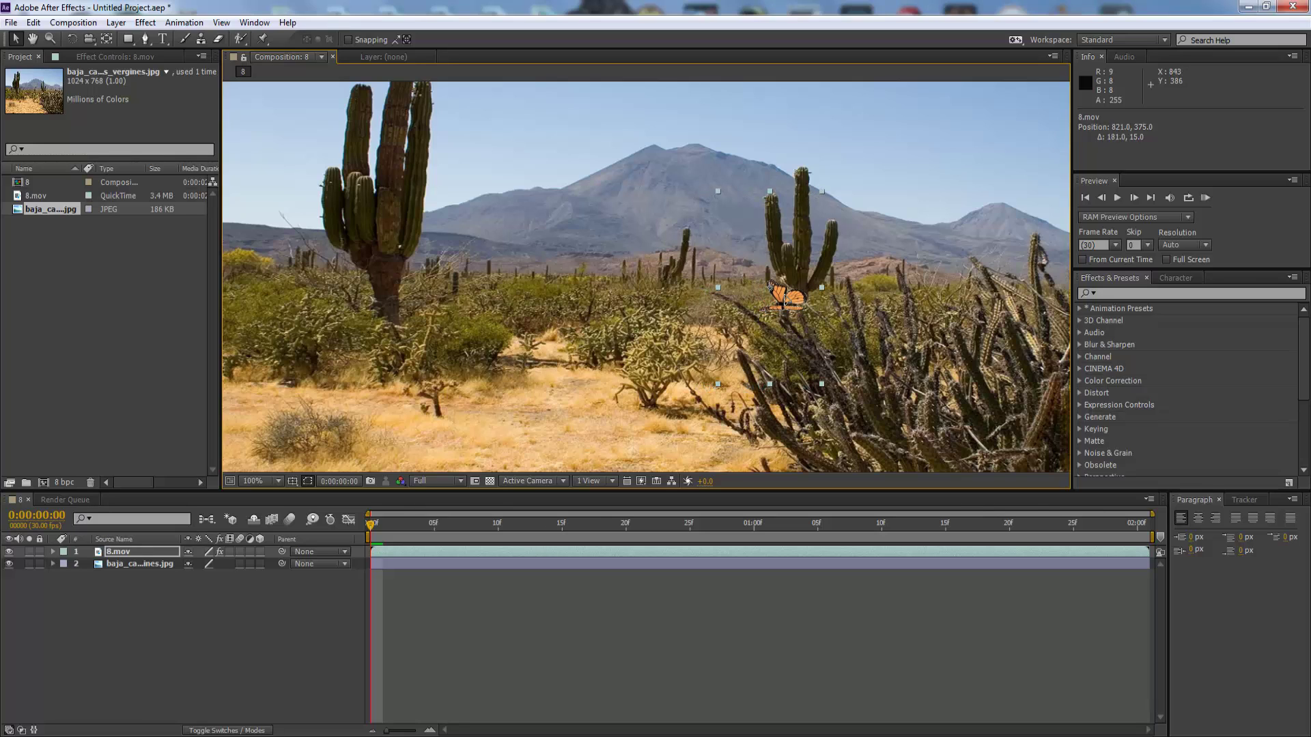
drag(717, 191, 740, 223)
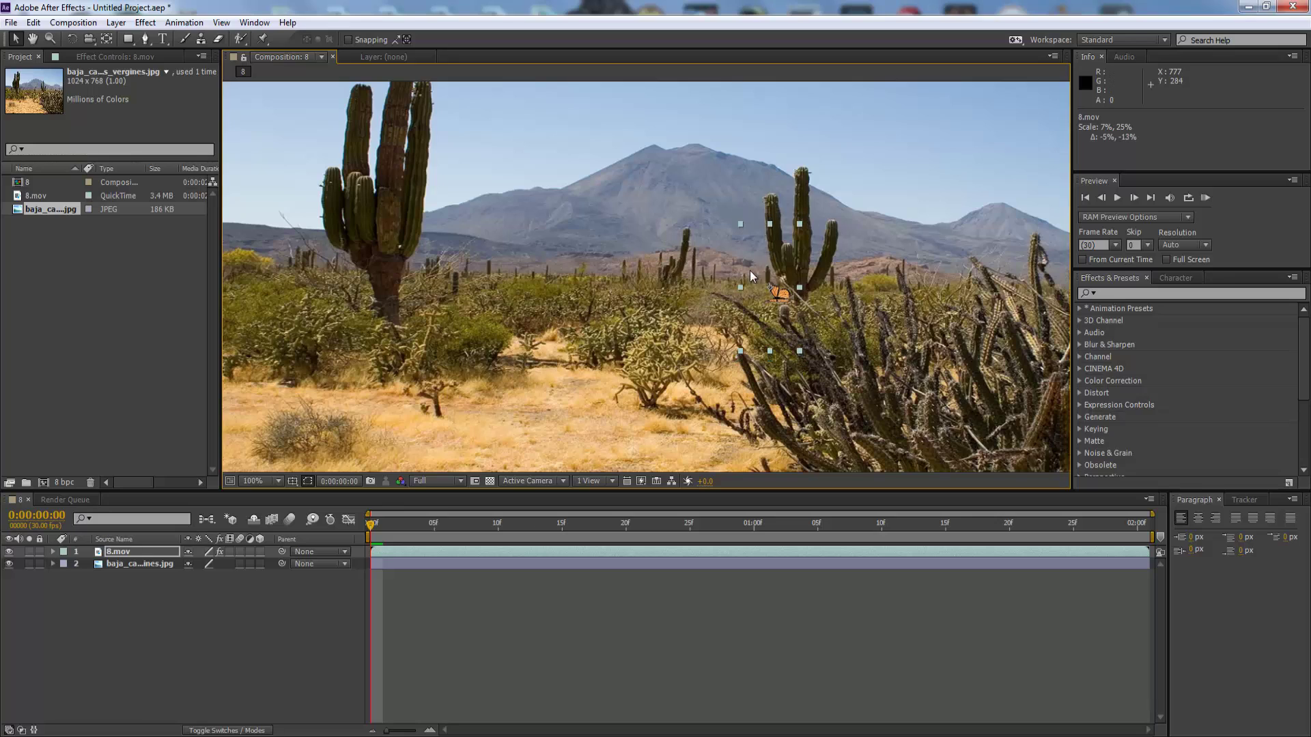
drag(739, 286, 779, 306)
click(179, 355)
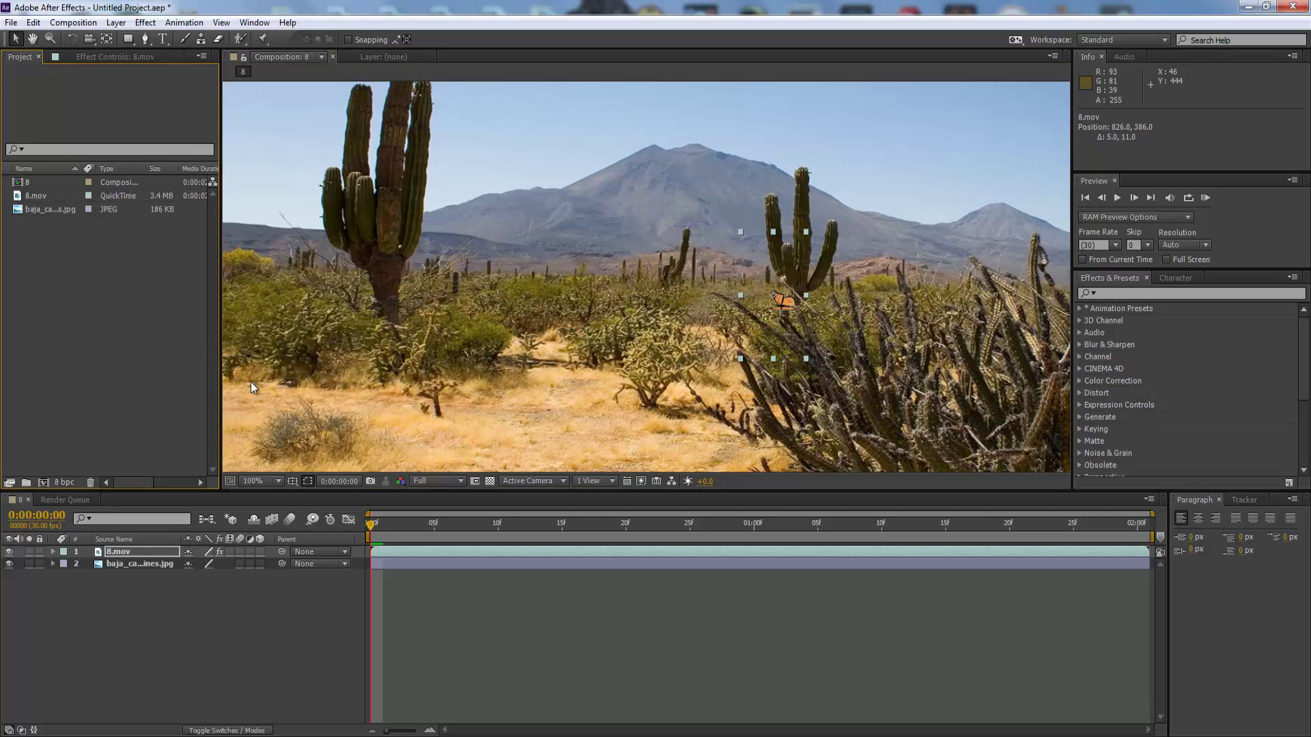
click(547, 436)
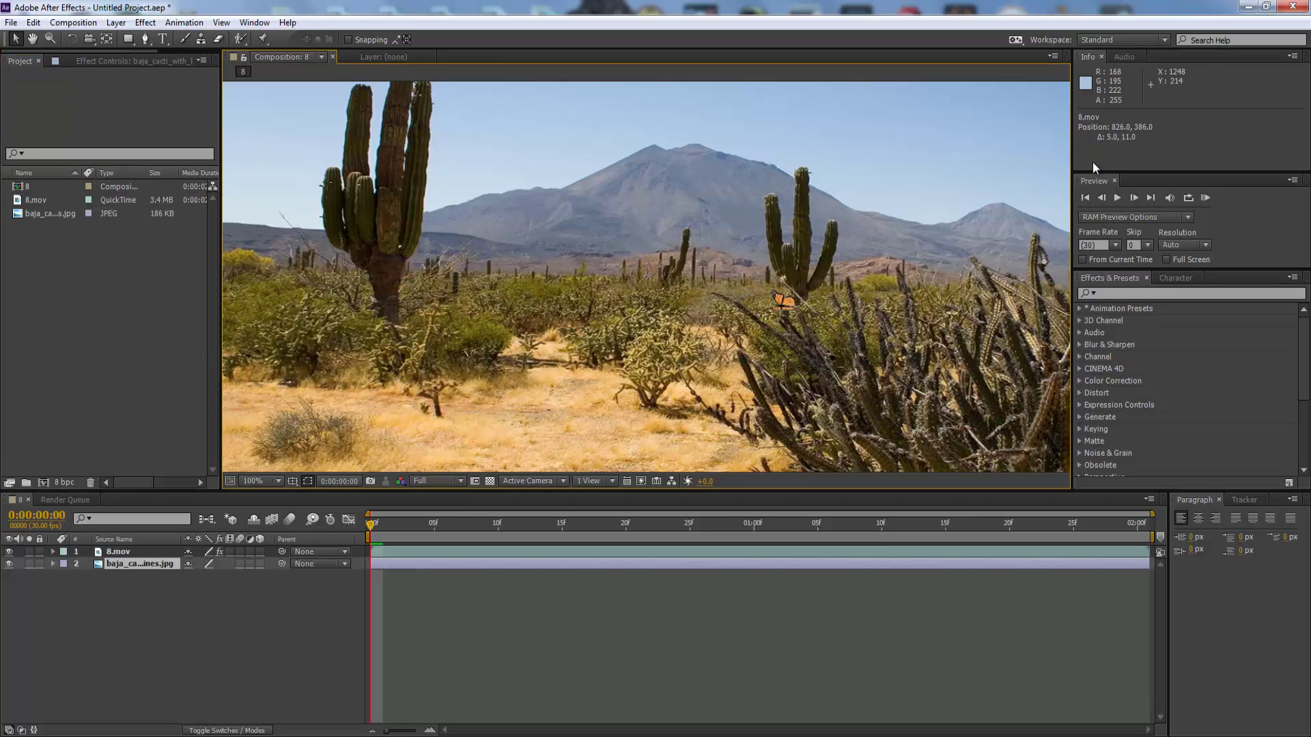
Step: Preview the animation, then squash the 8.mov butterfly vertically
click(1203, 198)
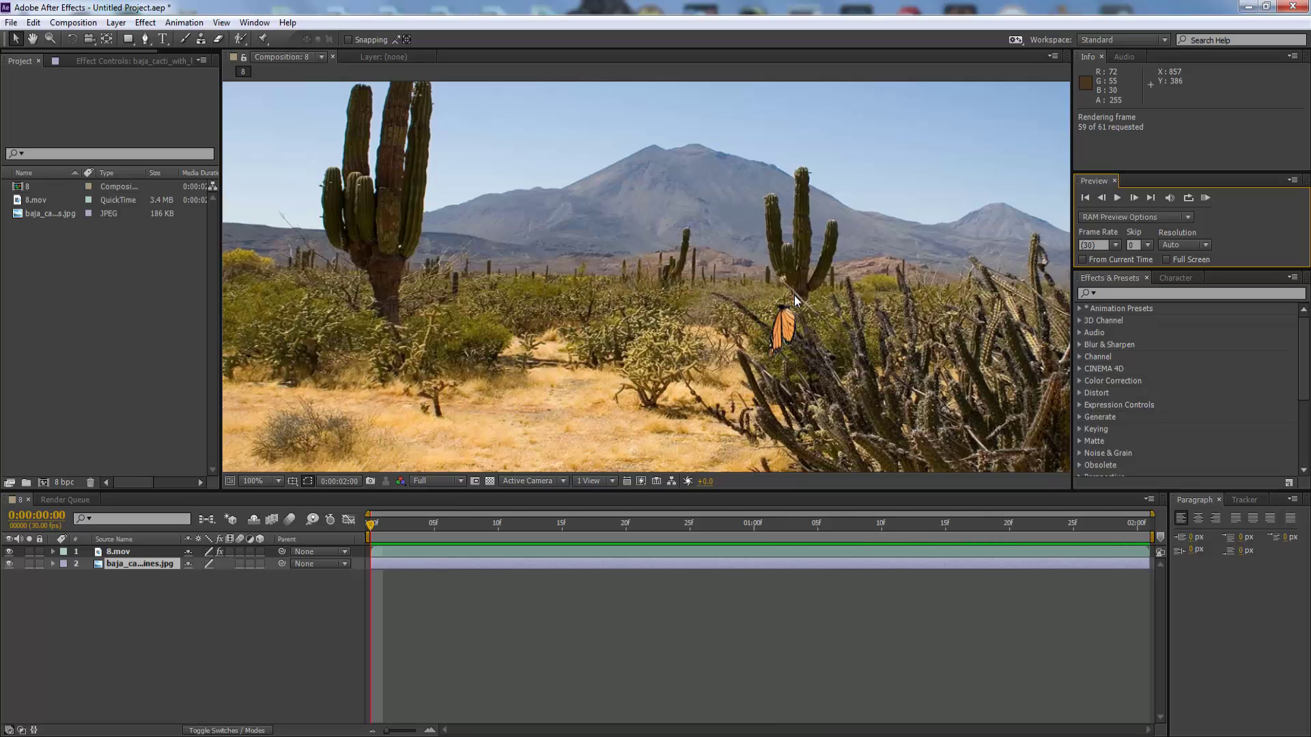
click(1118, 197)
click(789, 304)
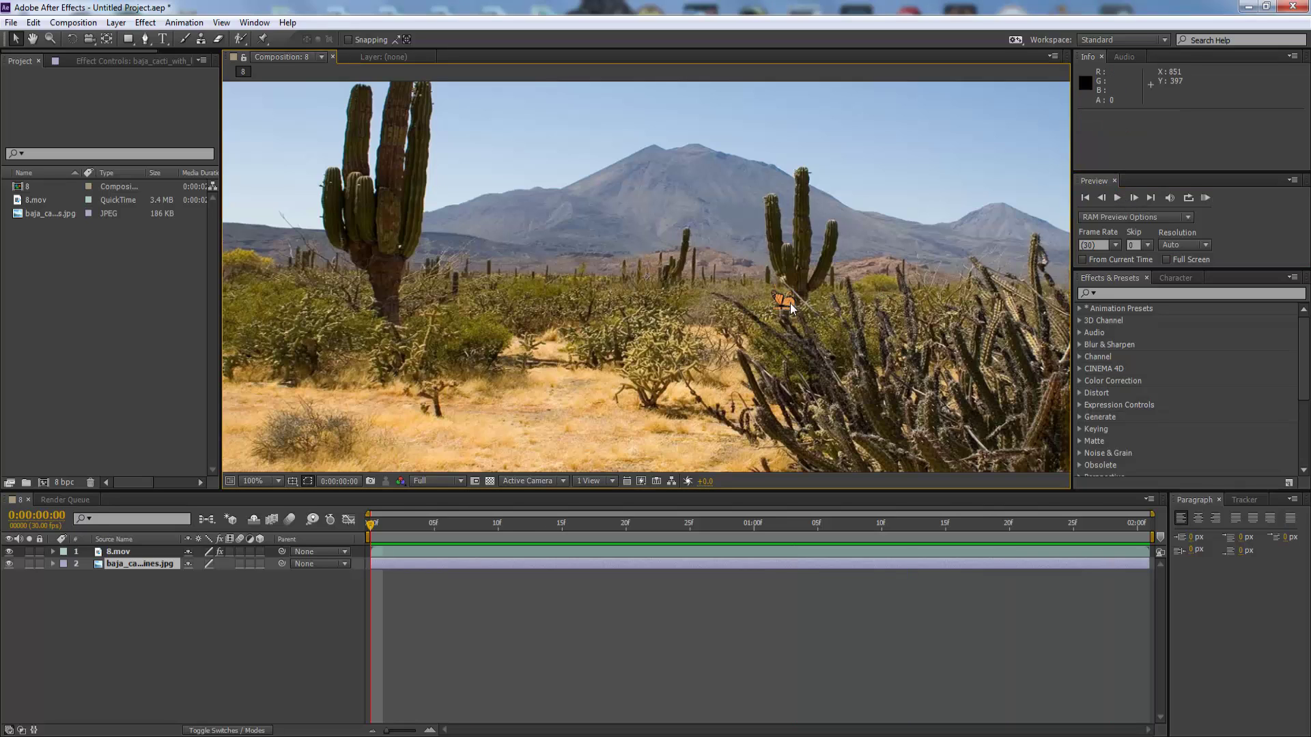
click(112, 551)
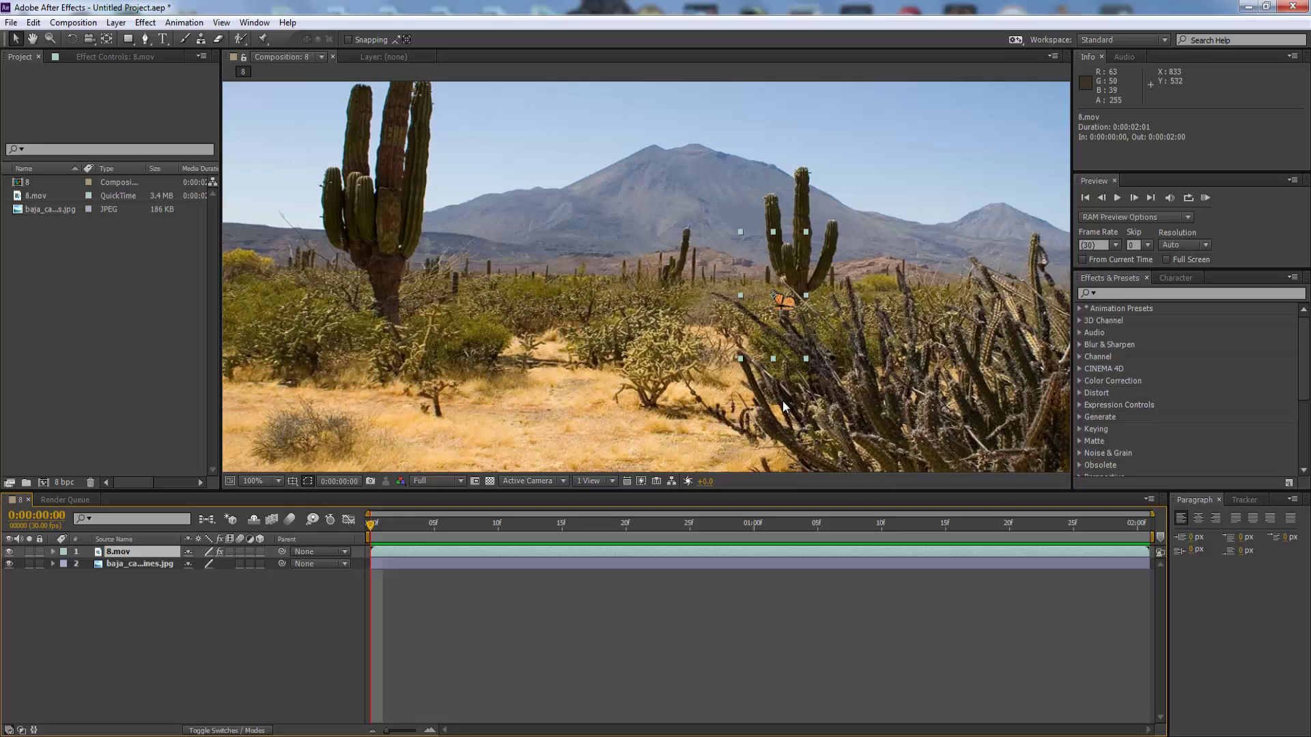
drag(773, 355, 778, 298)
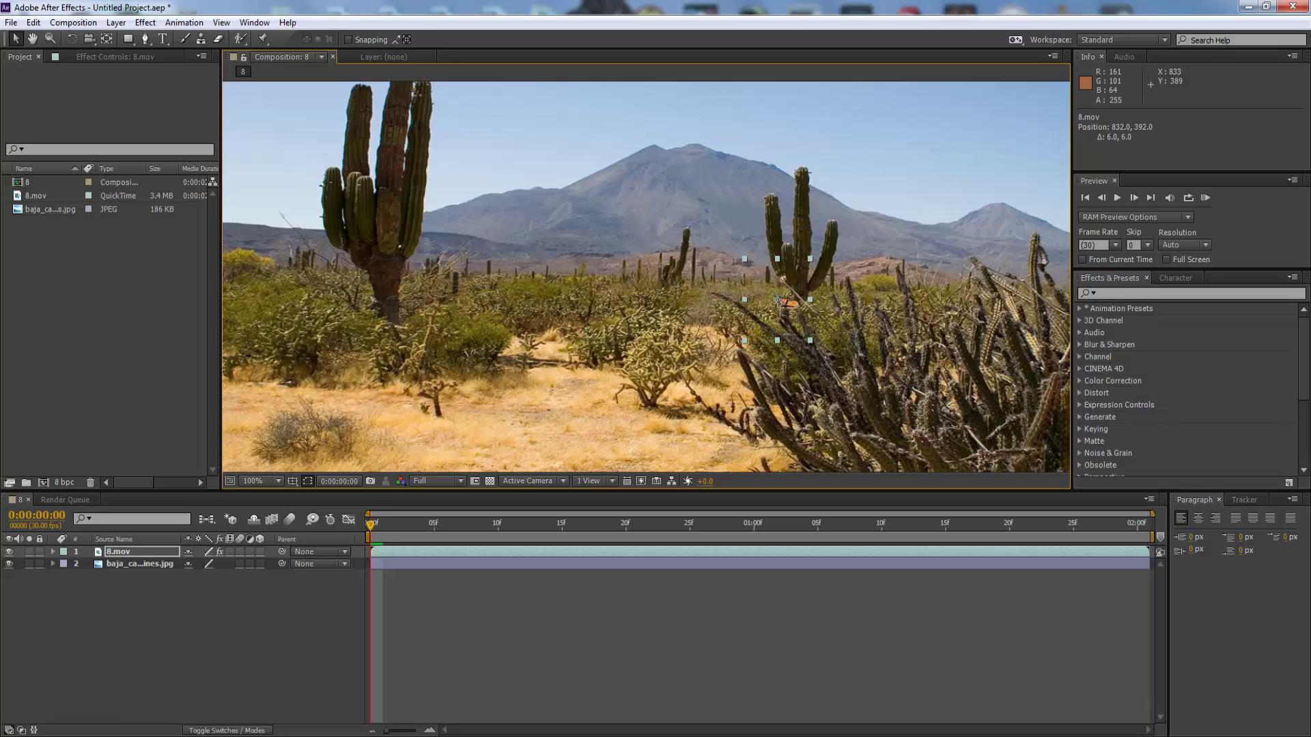
click(161, 265)
Step: Refine the butterfly scale to about 7% by 14% and preview the animation again
click(1205, 197)
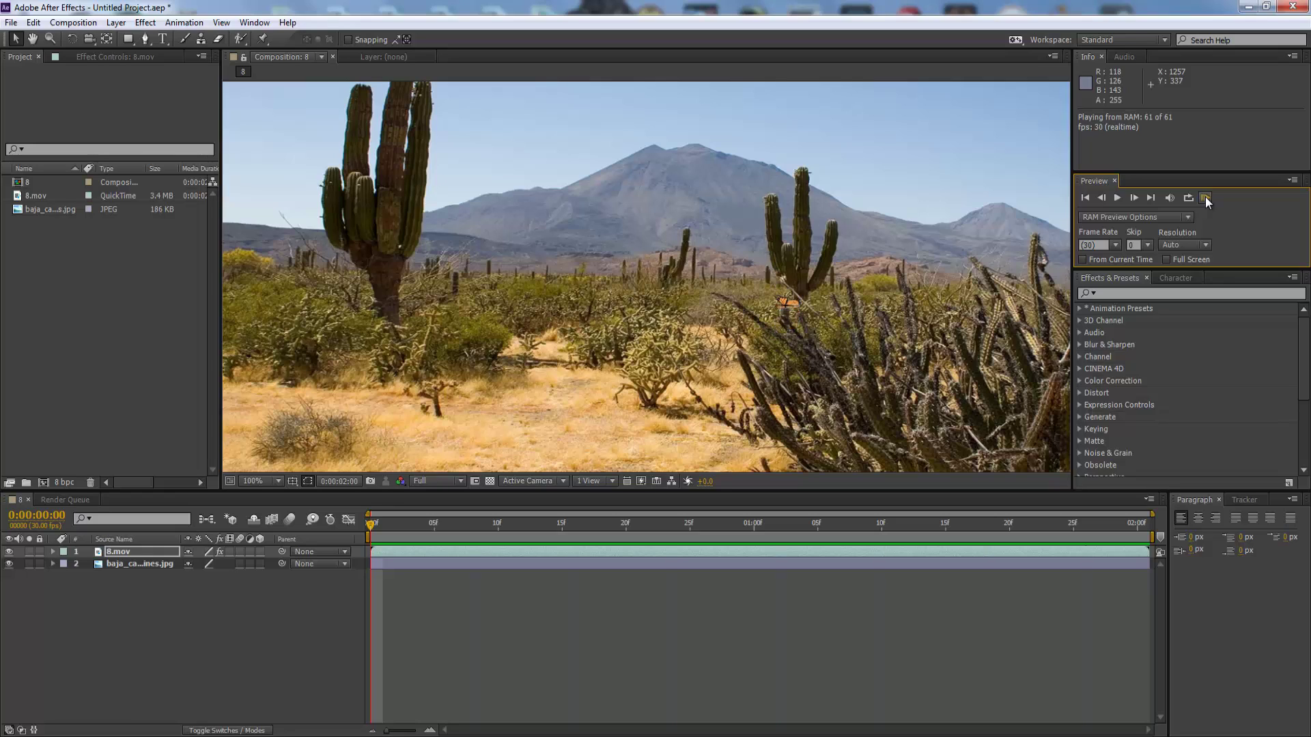
click(1206, 197)
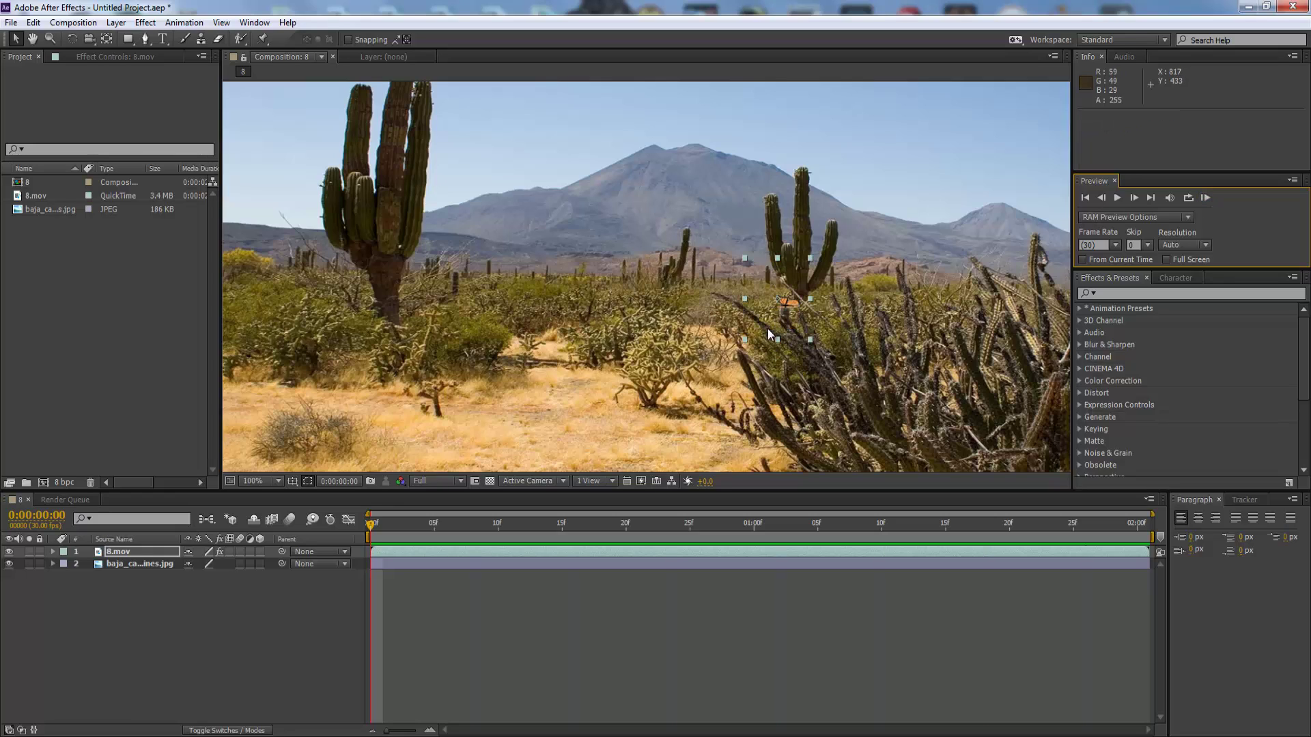
drag(809, 297, 809, 297)
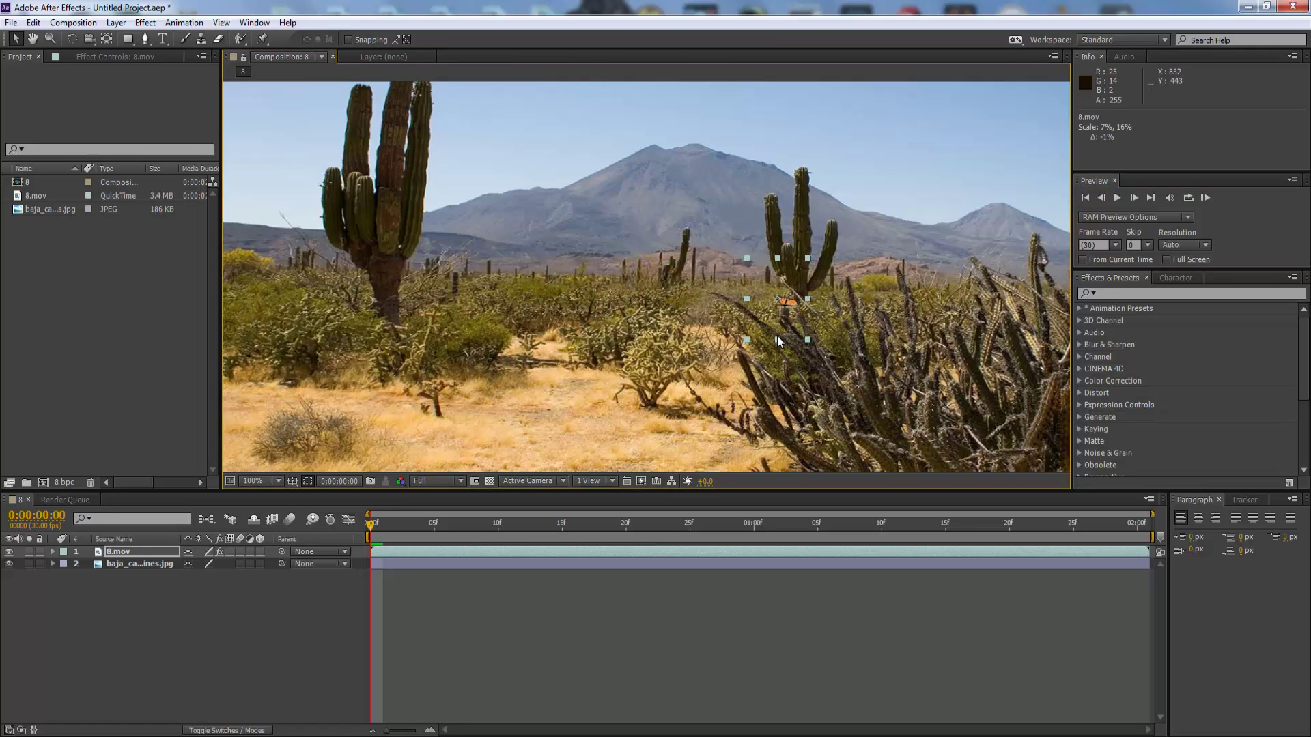
drag(779, 342, 780, 305)
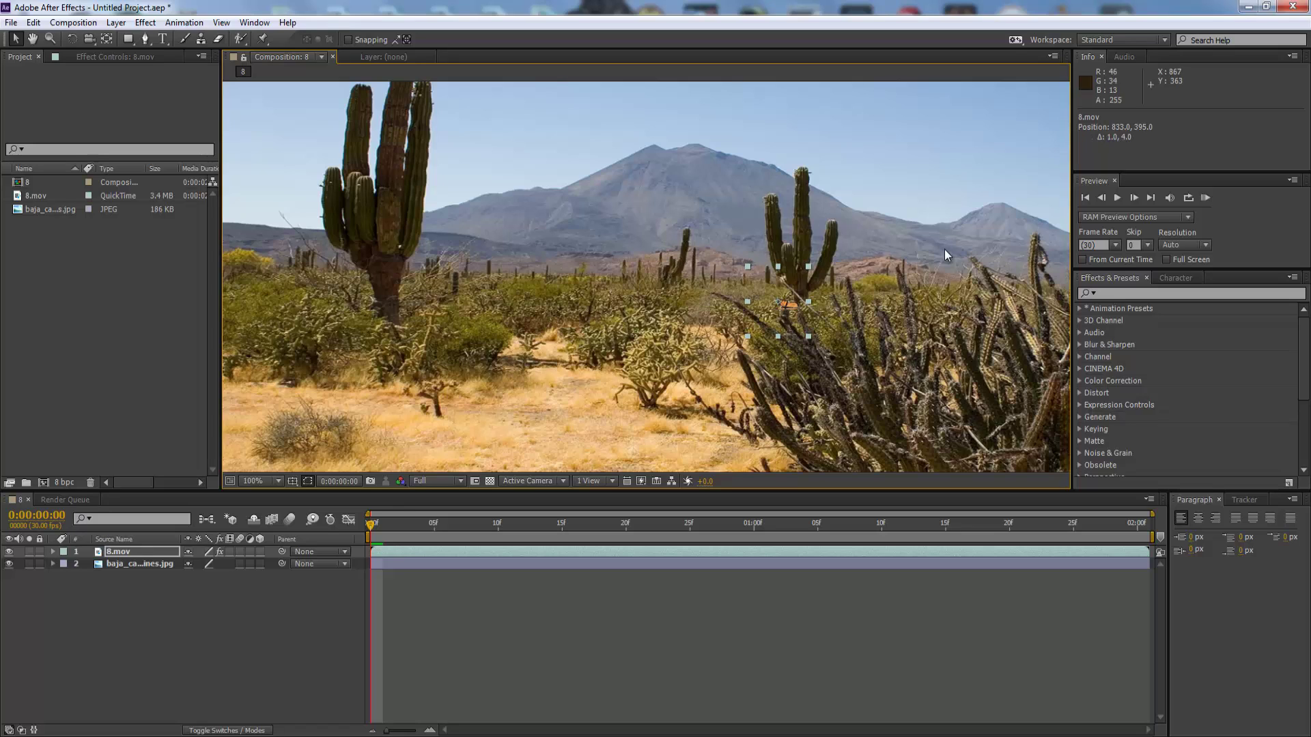
click(1205, 198)
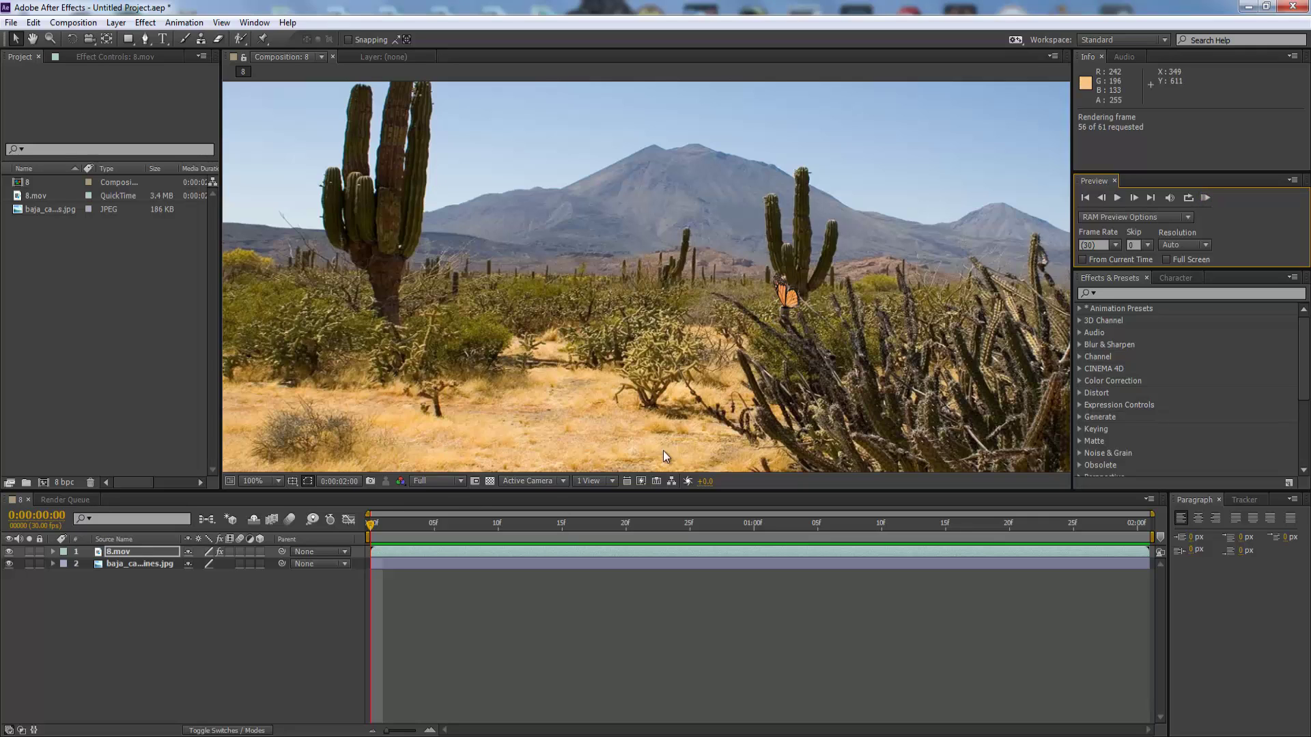
Step: Rotate the butterfly layer 8.mov by about 10.9 degrees
click(1113, 198)
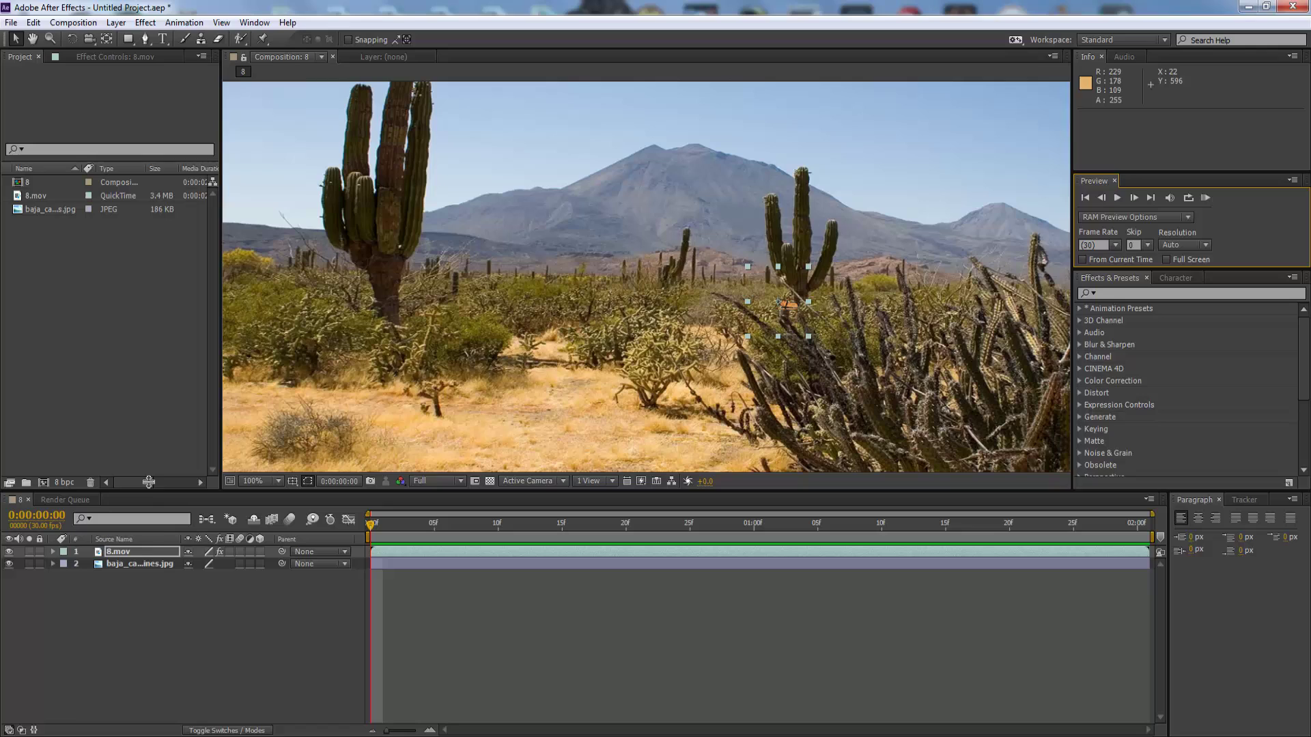
click(157, 554)
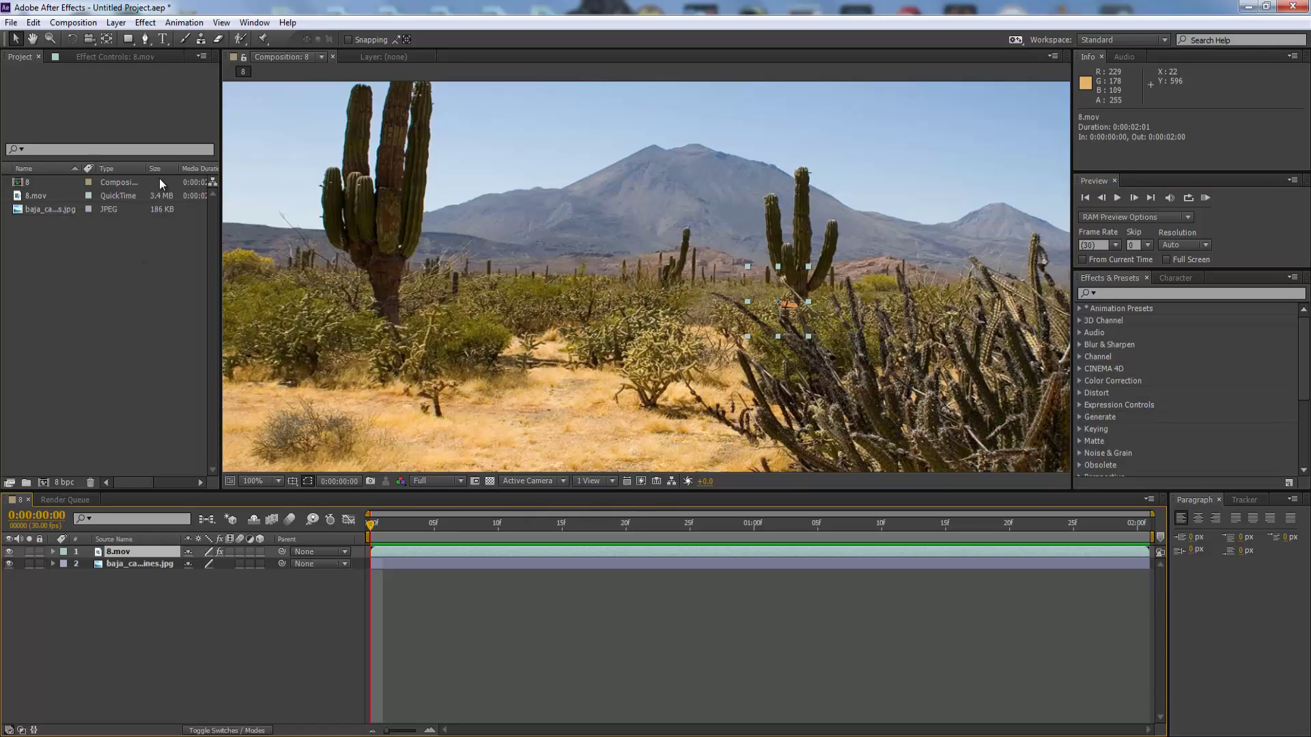
click(73, 39)
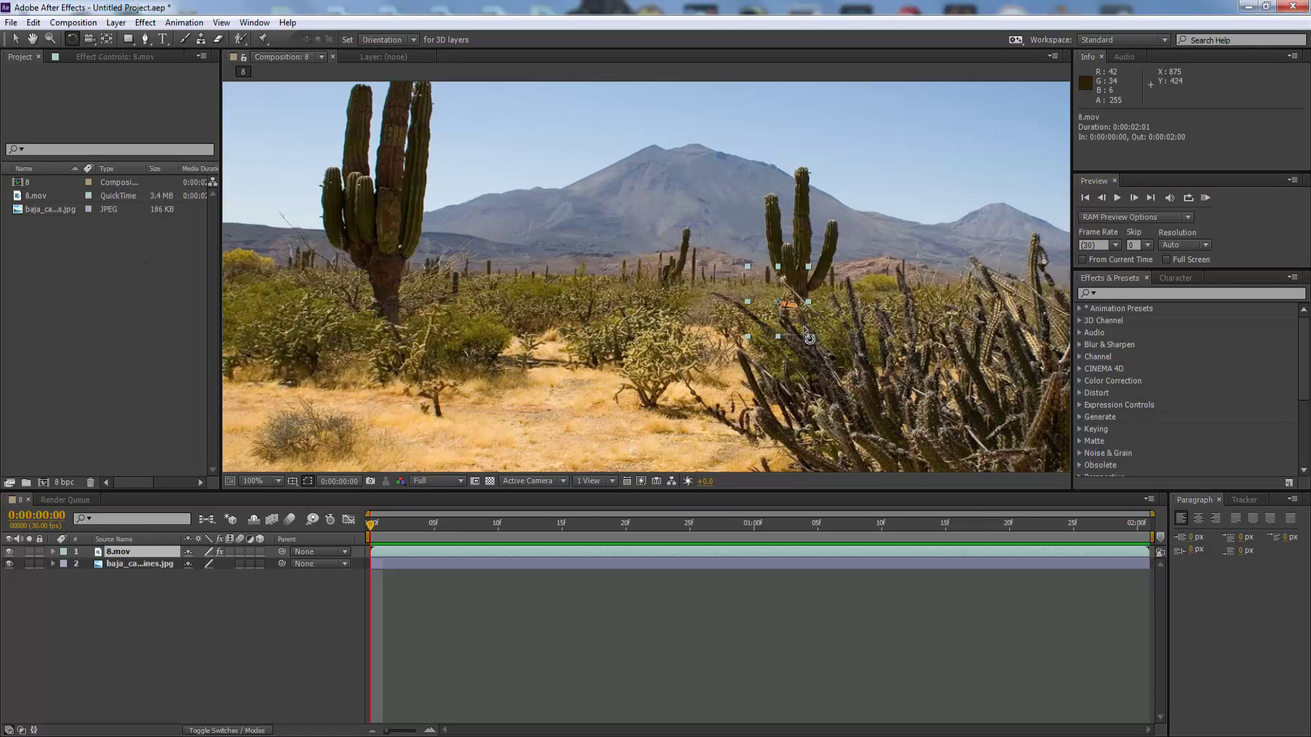
drag(812, 337, 803, 341)
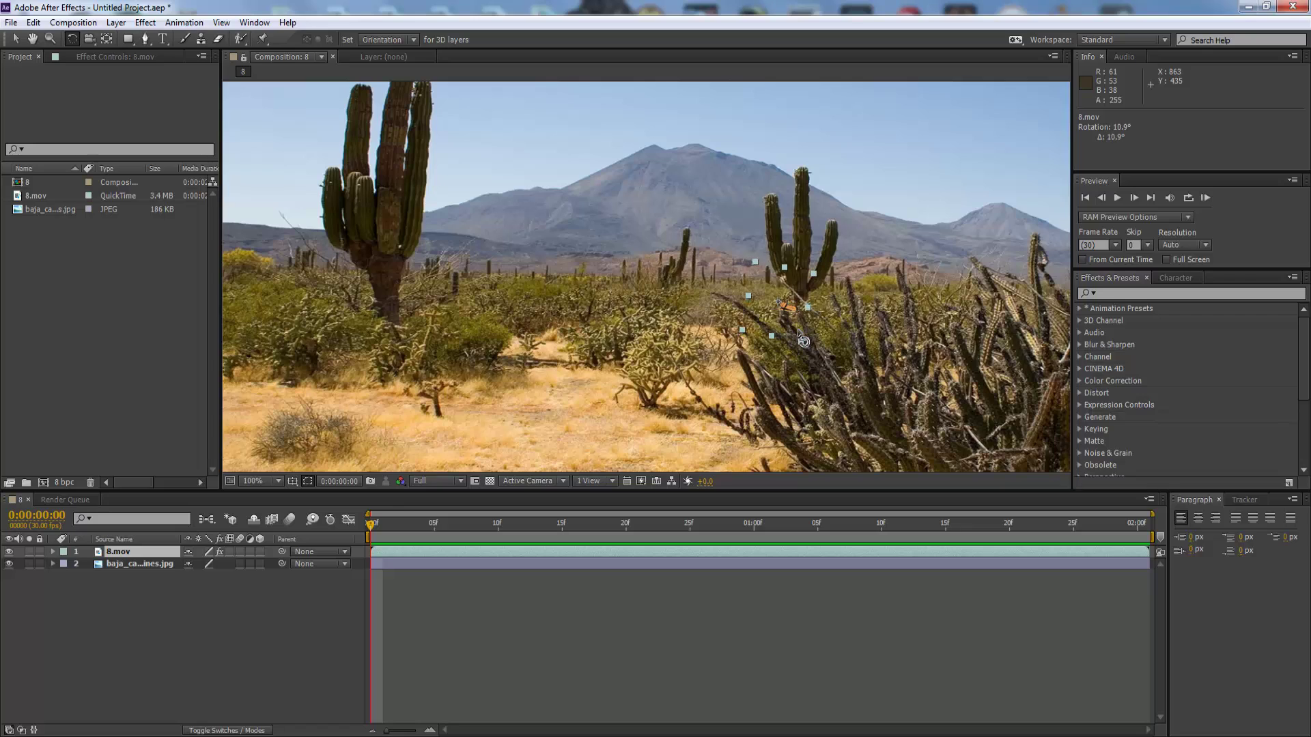
click(179, 348)
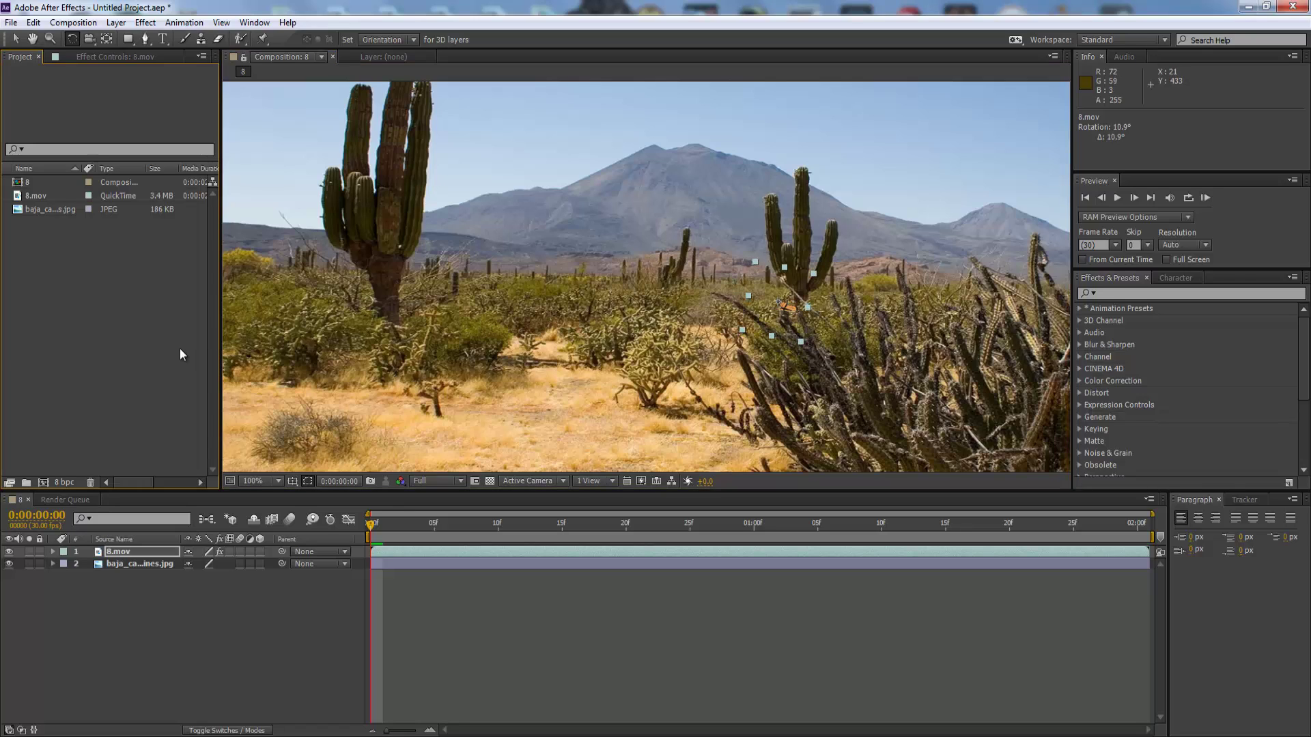
Step: Return to the Selection tool, select the desert background, and play a RAM preview
click(14, 39)
click(636, 326)
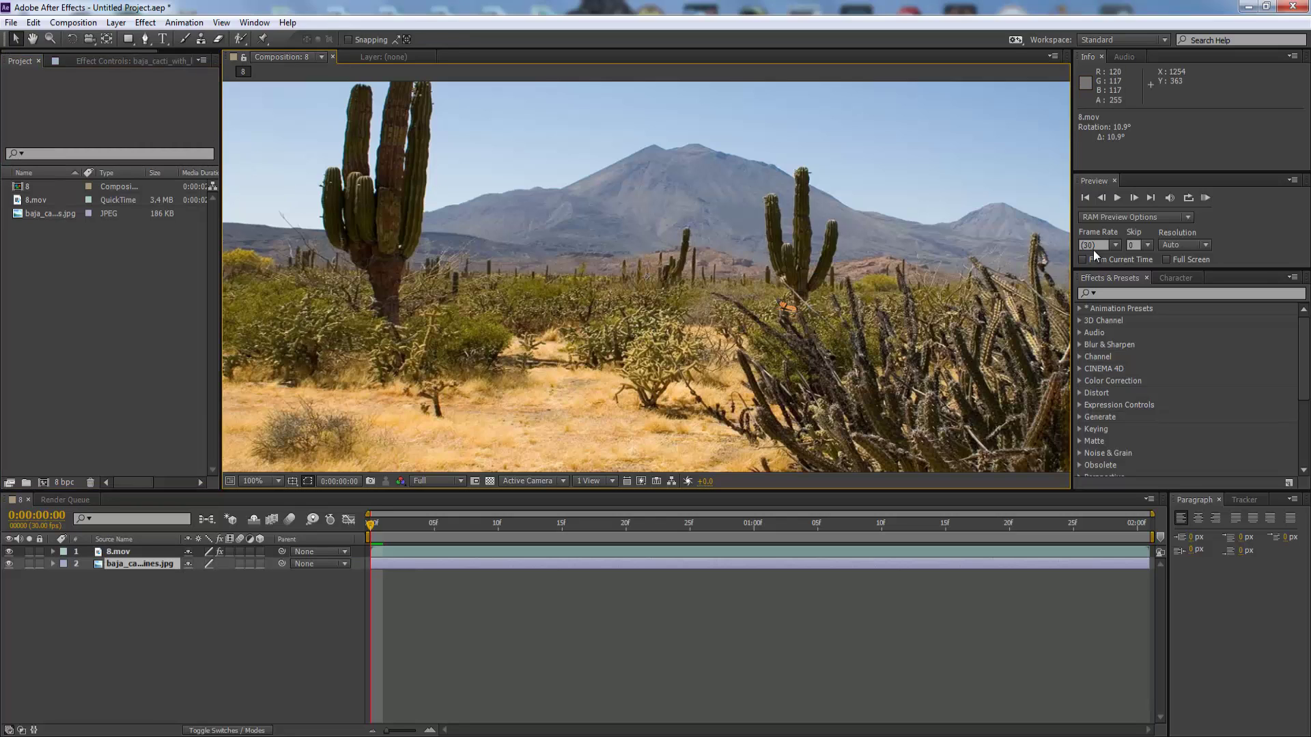
click(1205, 197)
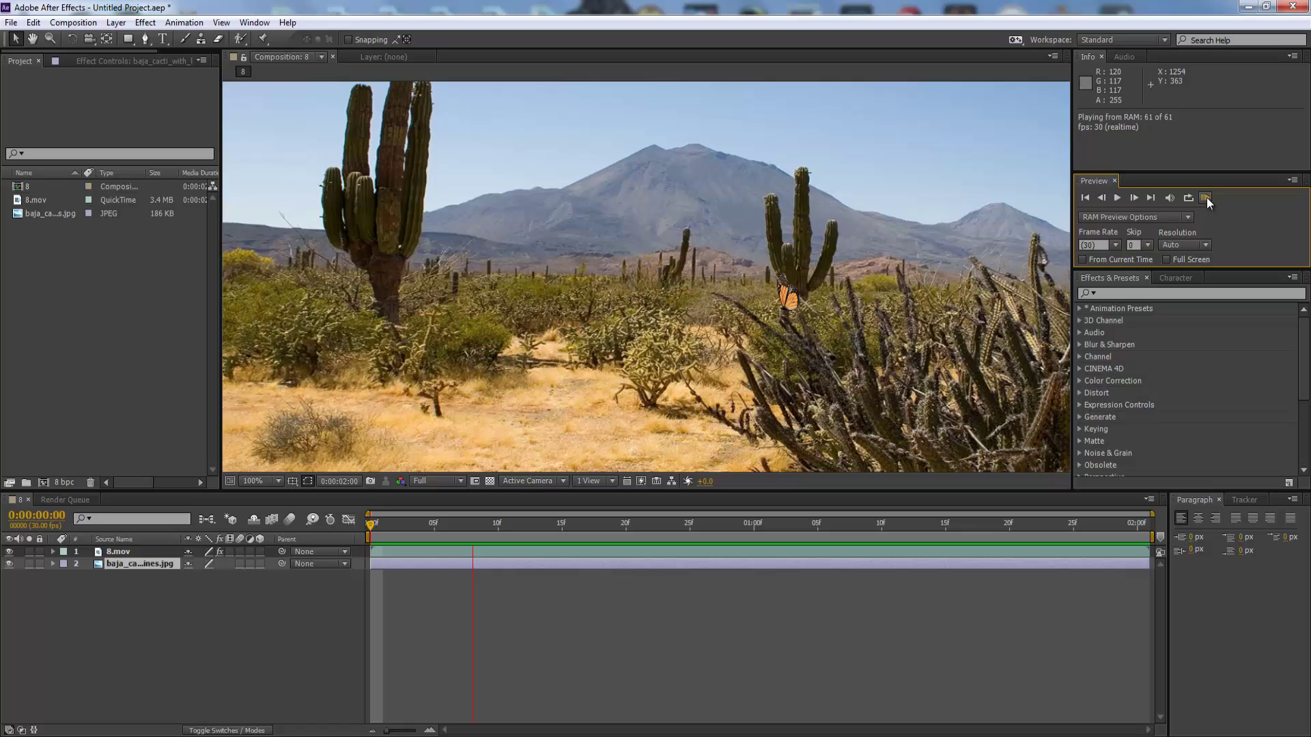
Step: Apply a Curves effect to 8.mov, bow the RGB curve upward to brighten it, and return to frame 0
click(1206, 198)
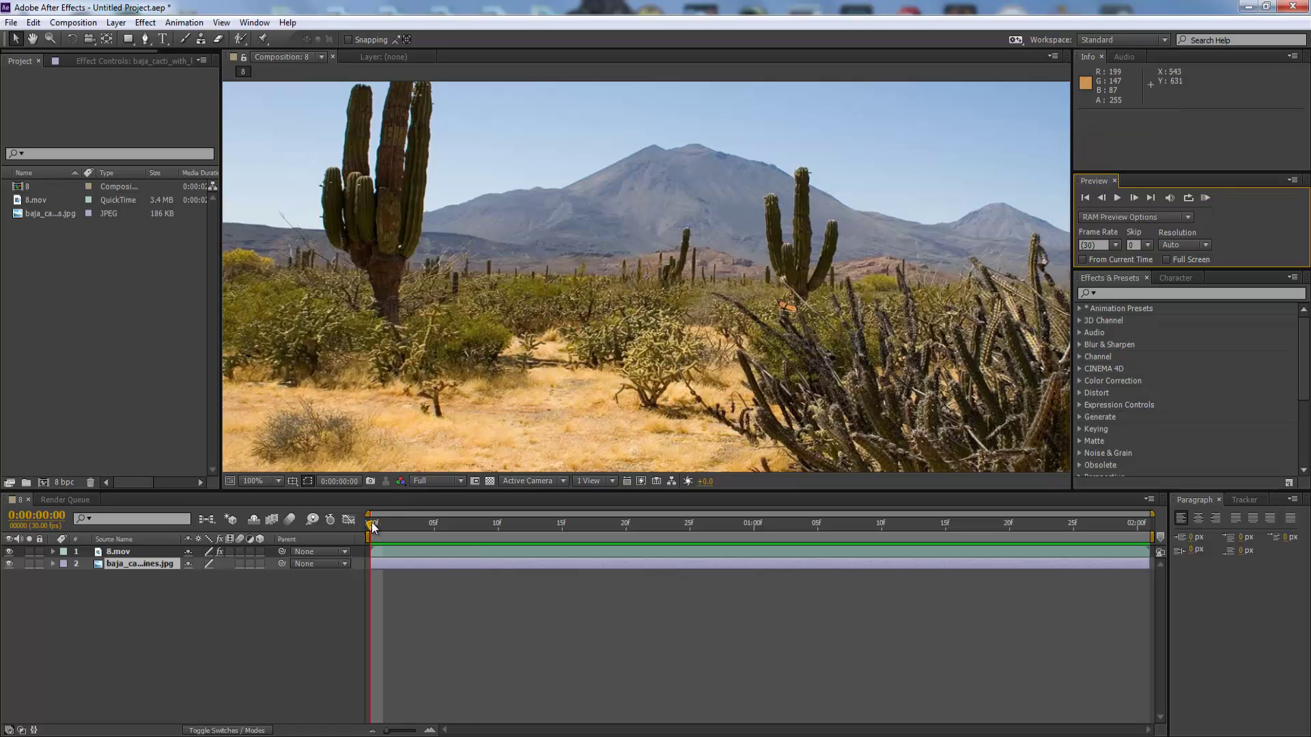
drag(371, 522, 421, 526)
key(period)
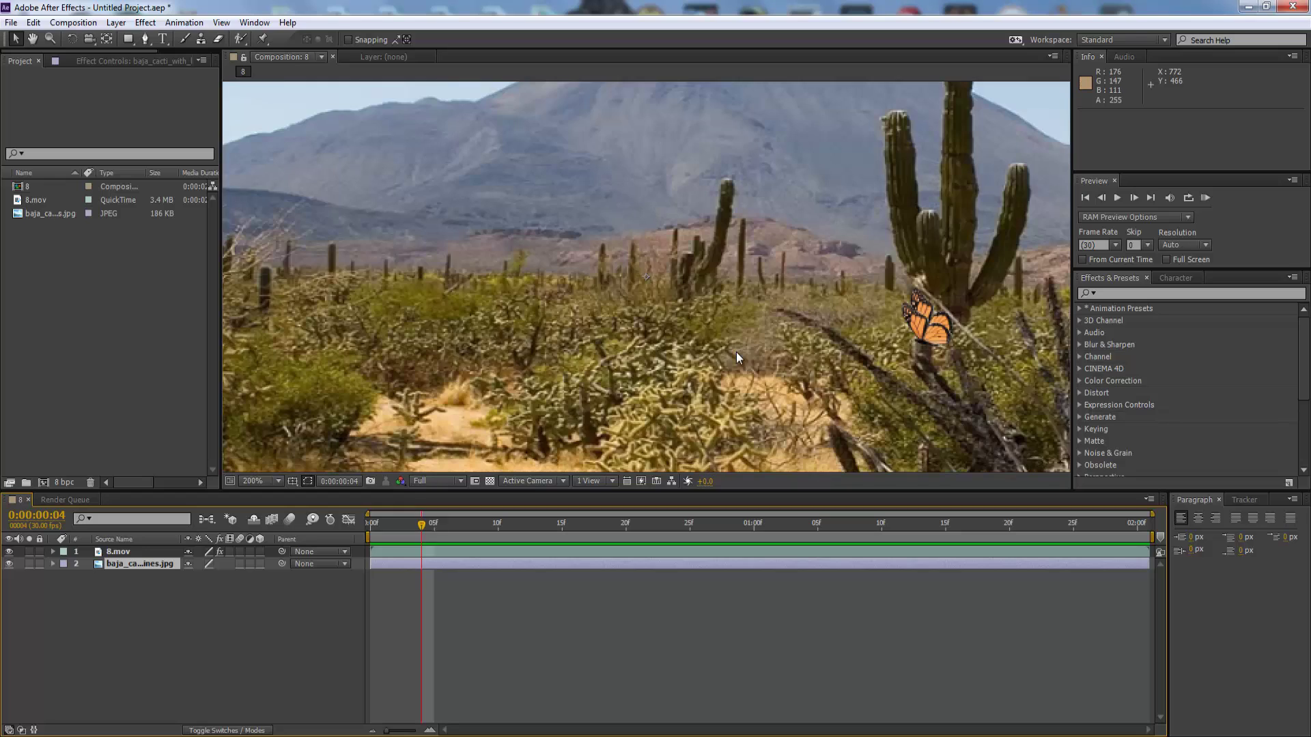
key(comma)
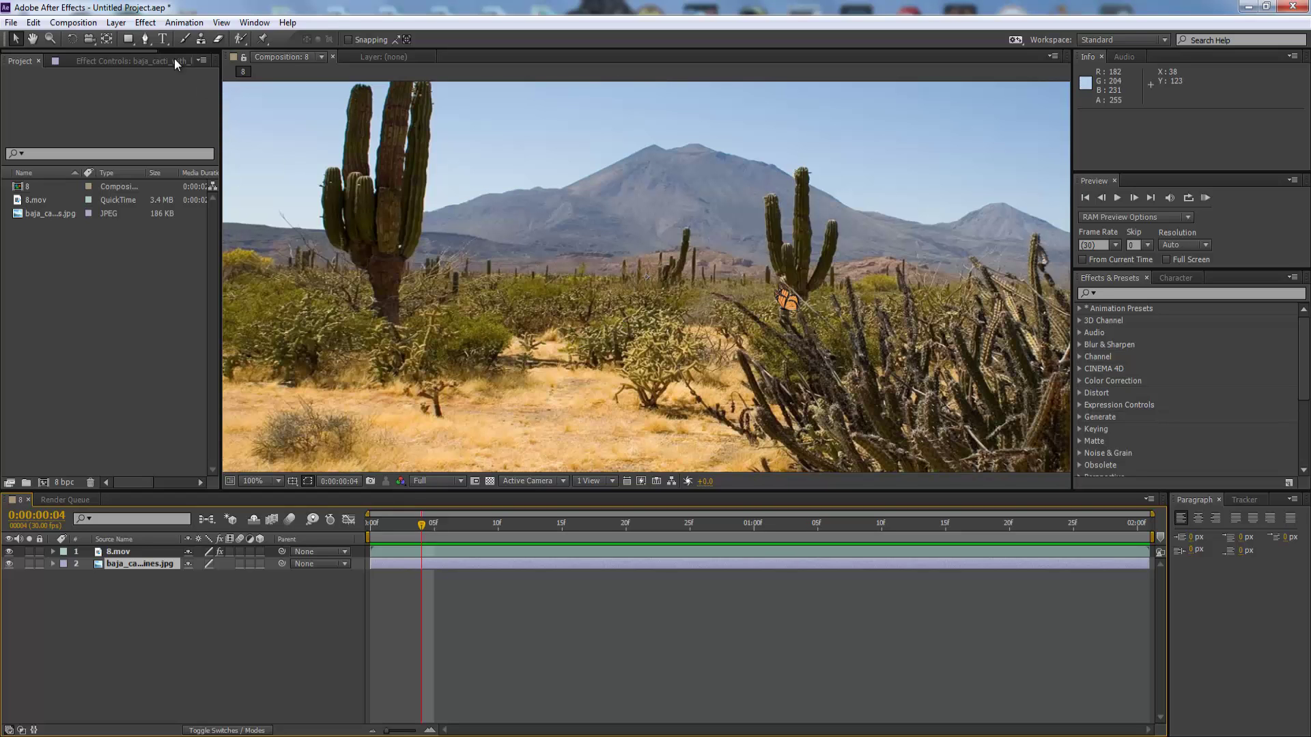
click(127, 548)
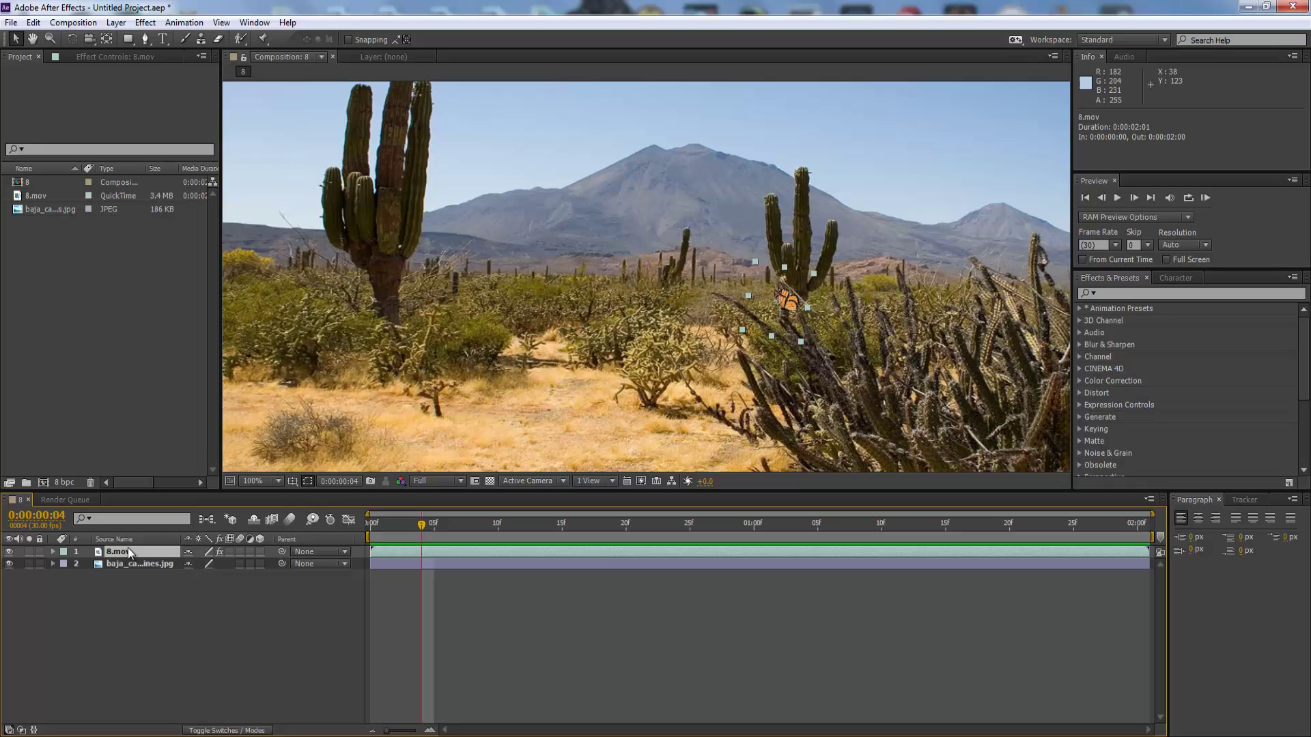
right_click(128, 548)
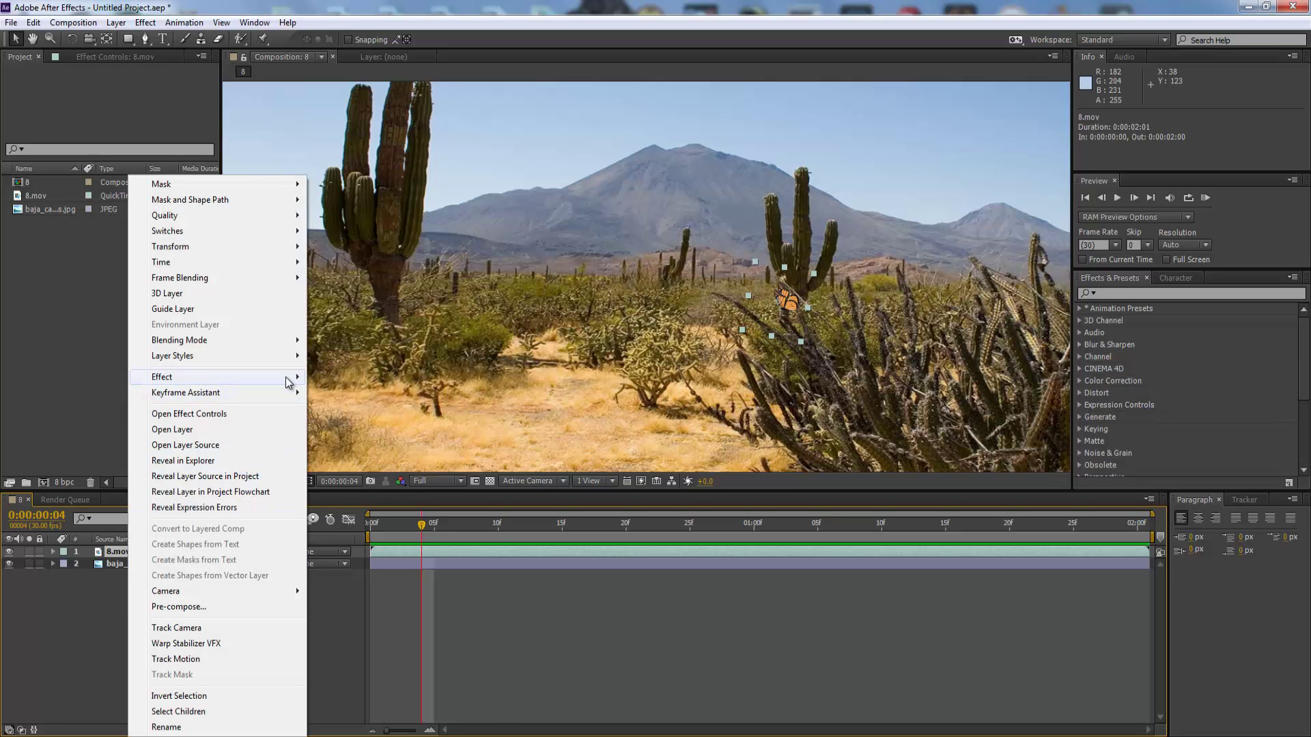
mouse_move(290, 379)
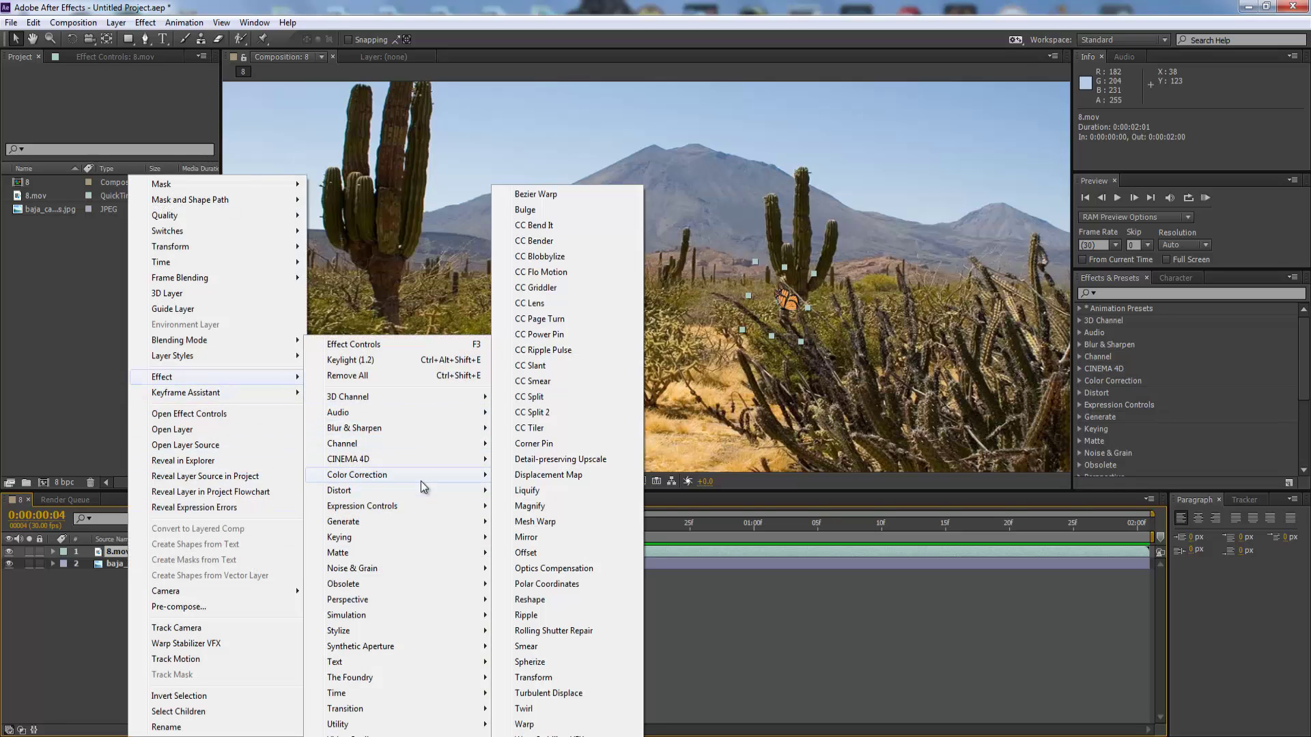
mouse_move(418, 471)
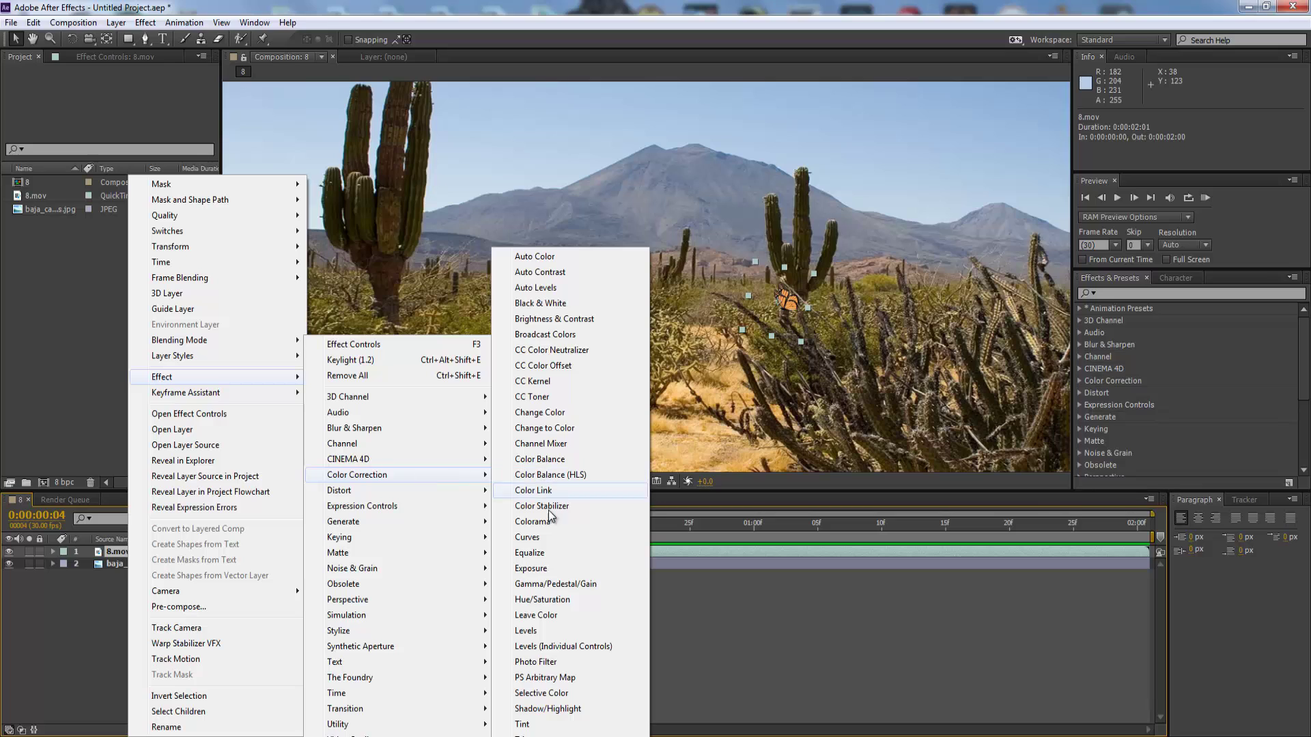
click(543, 538)
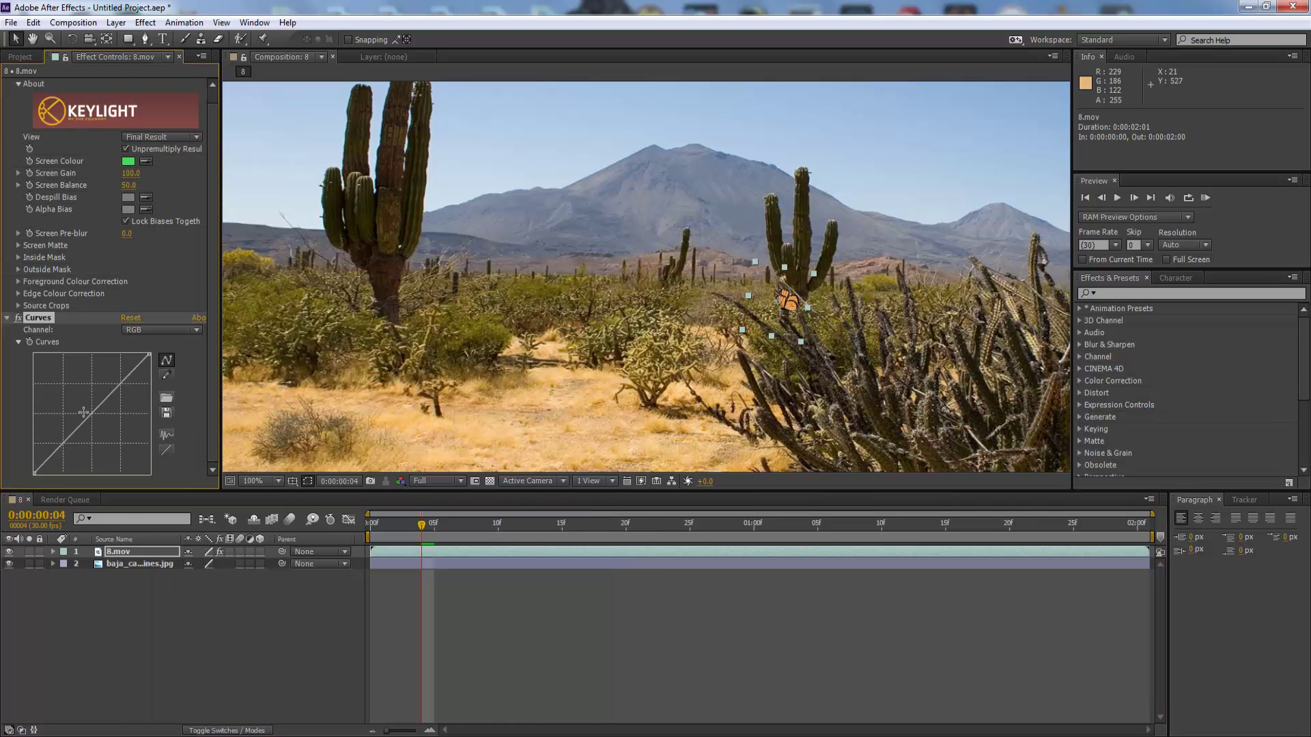
drag(75, 428, 68, 419)
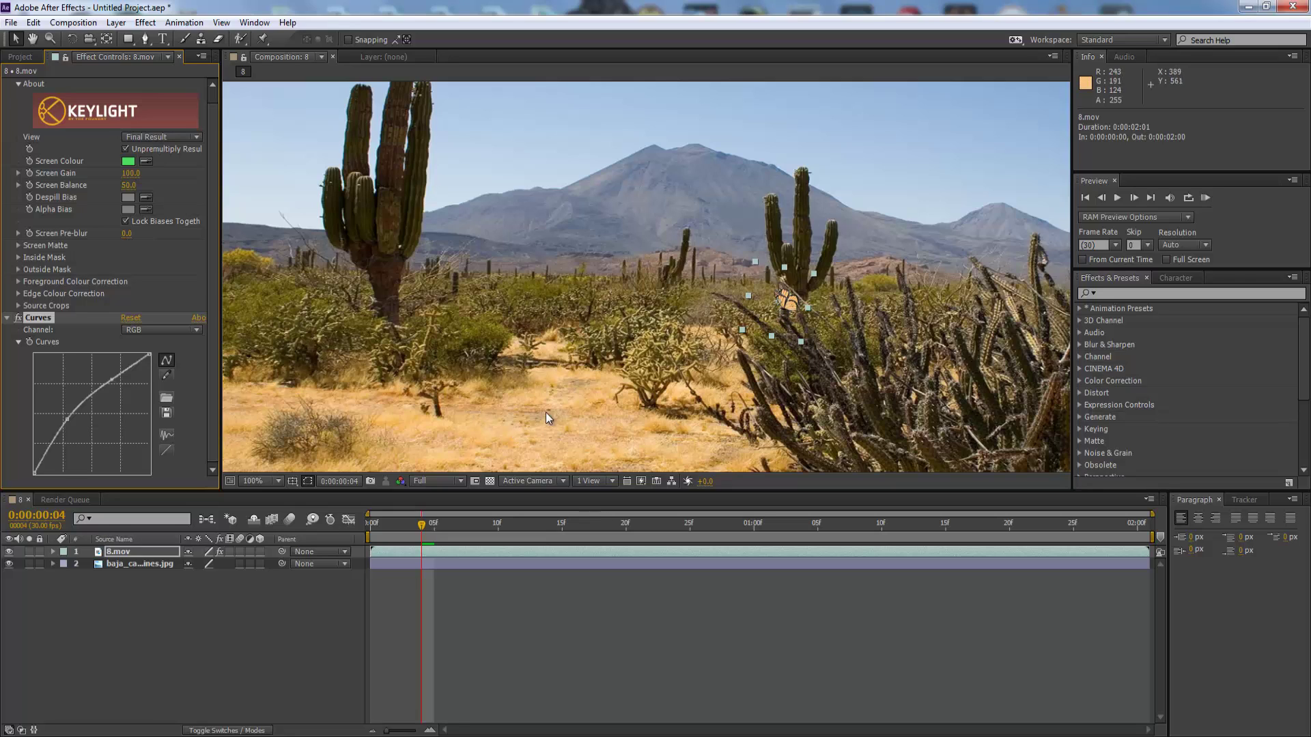
click(303, 592)
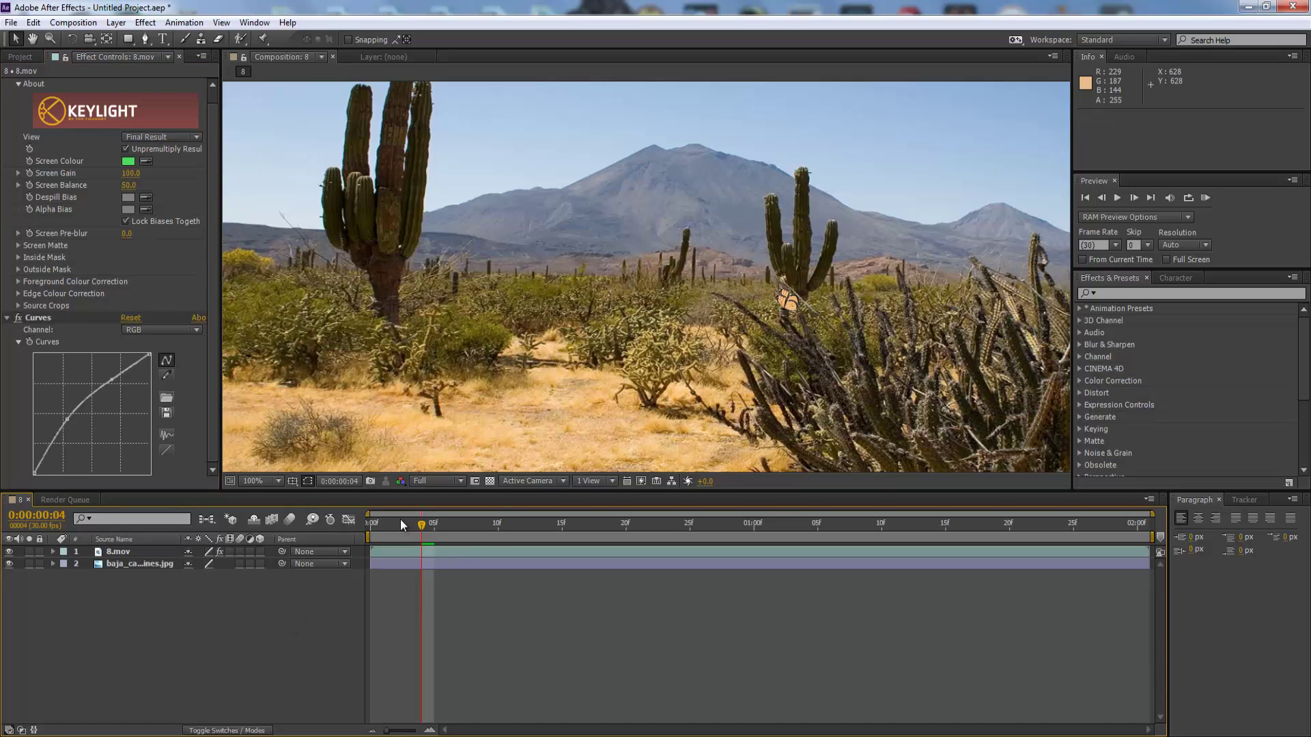
drag(420, 525, 366, 535)
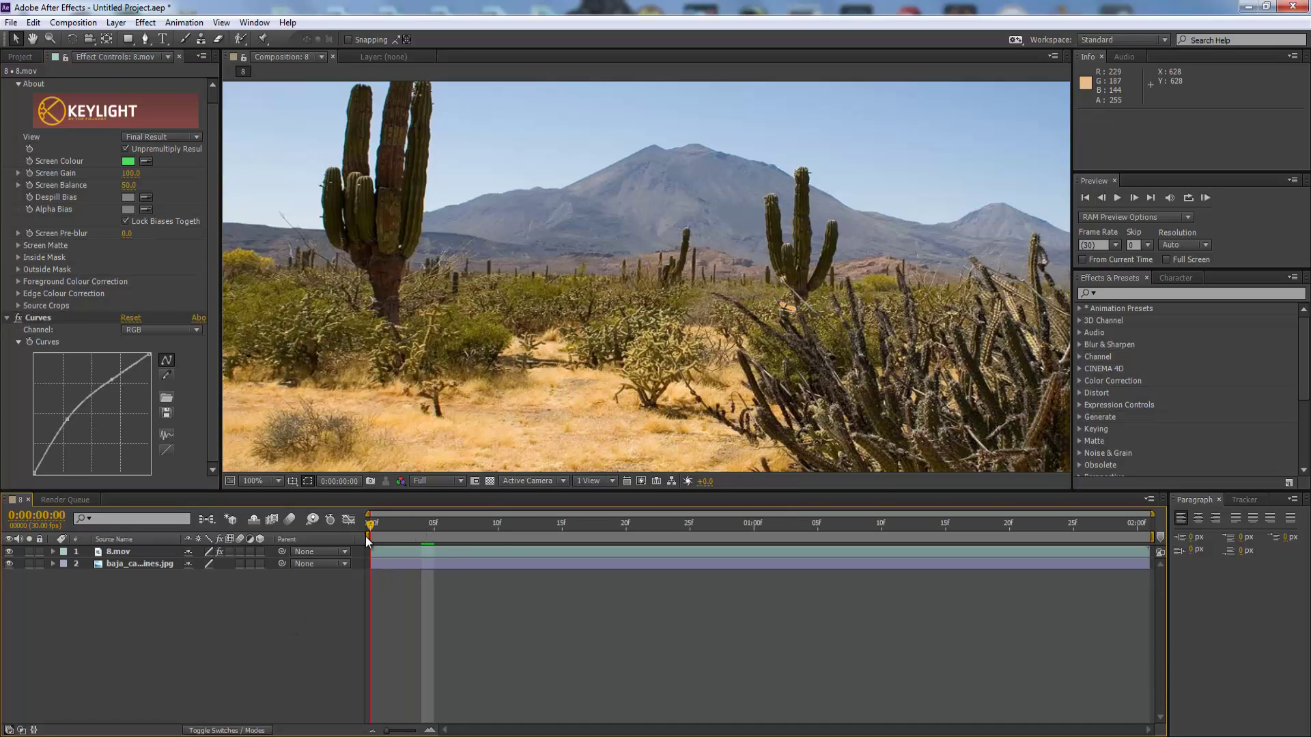
click(1205, 199)
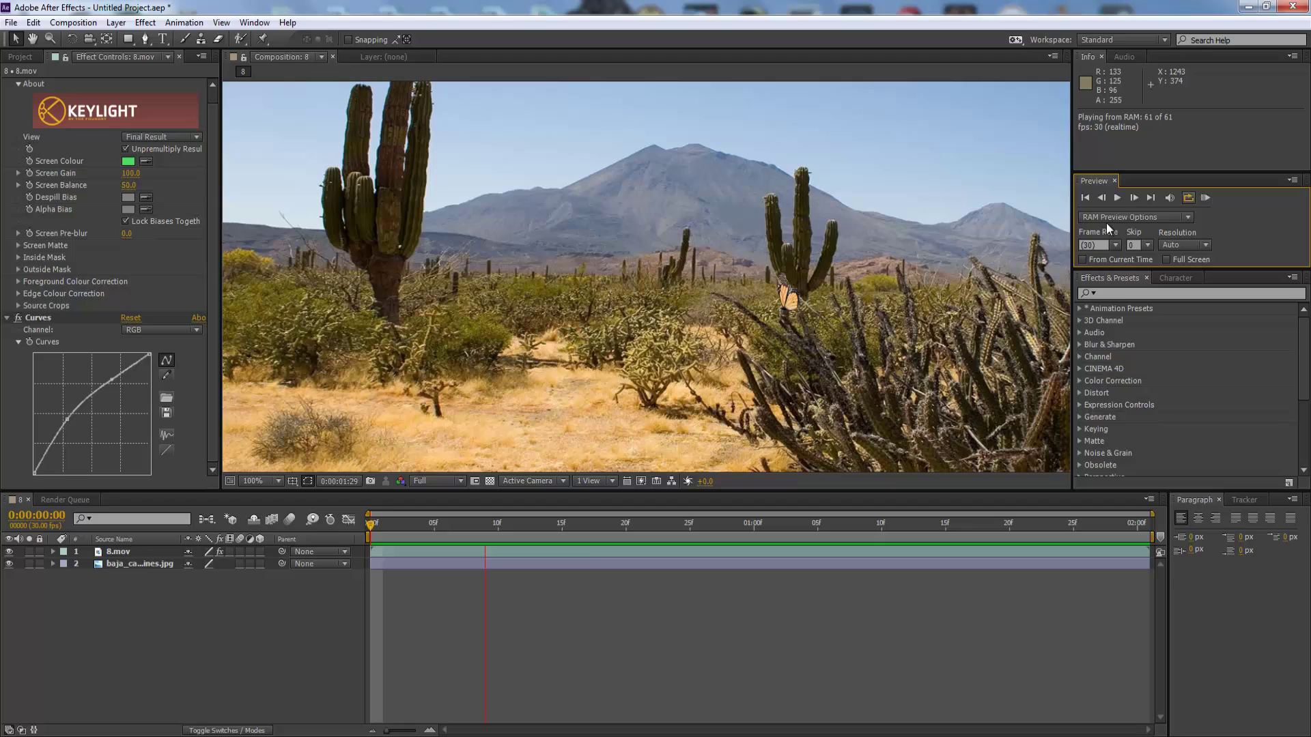
Step: Show 8.mov's Position property and set its first keyframe at frame 0
click(1114, 198)
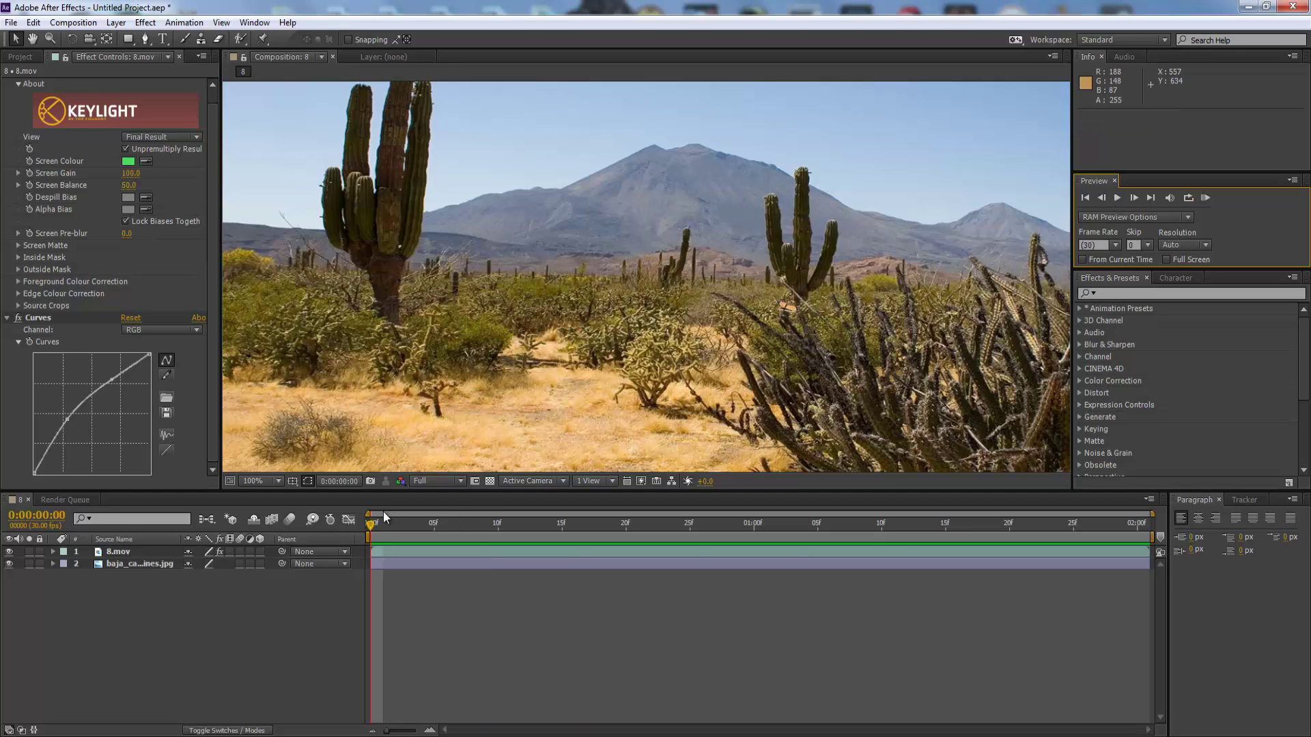
click(53, 552)
click(108, 551)
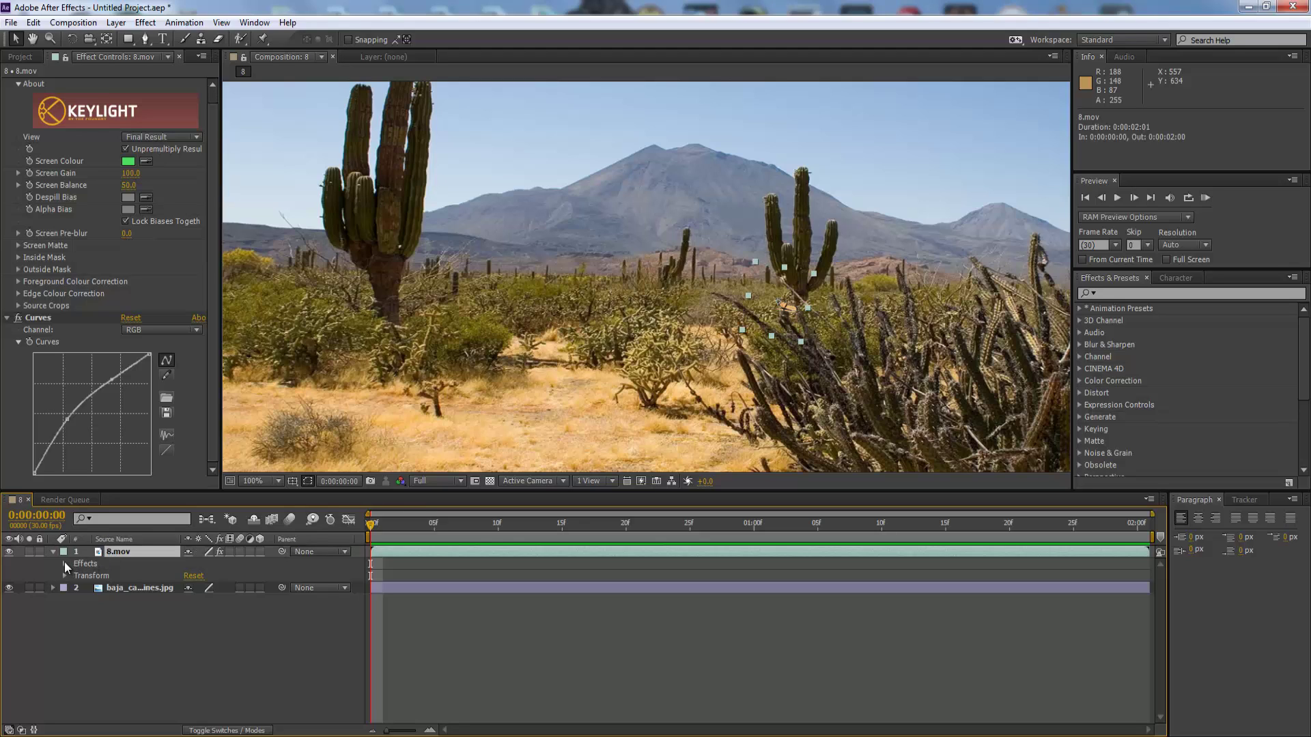
key(p)
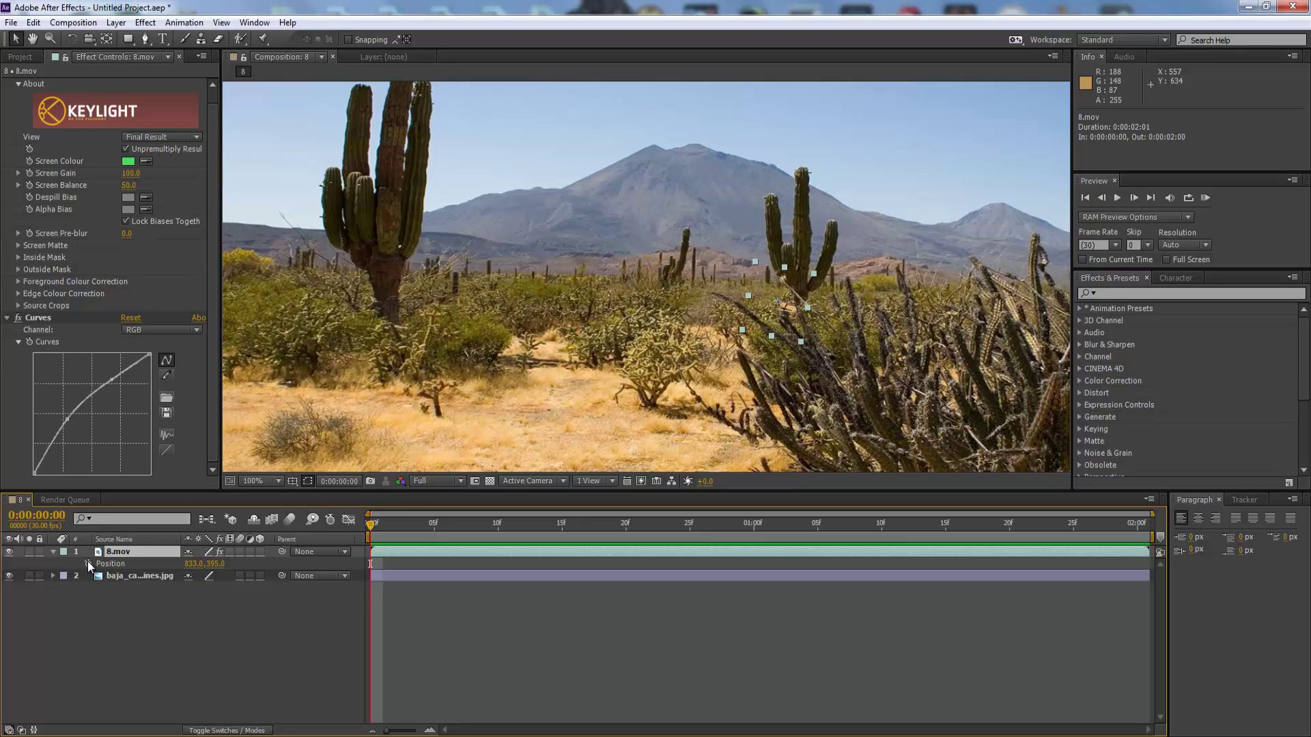
click(87, 564)
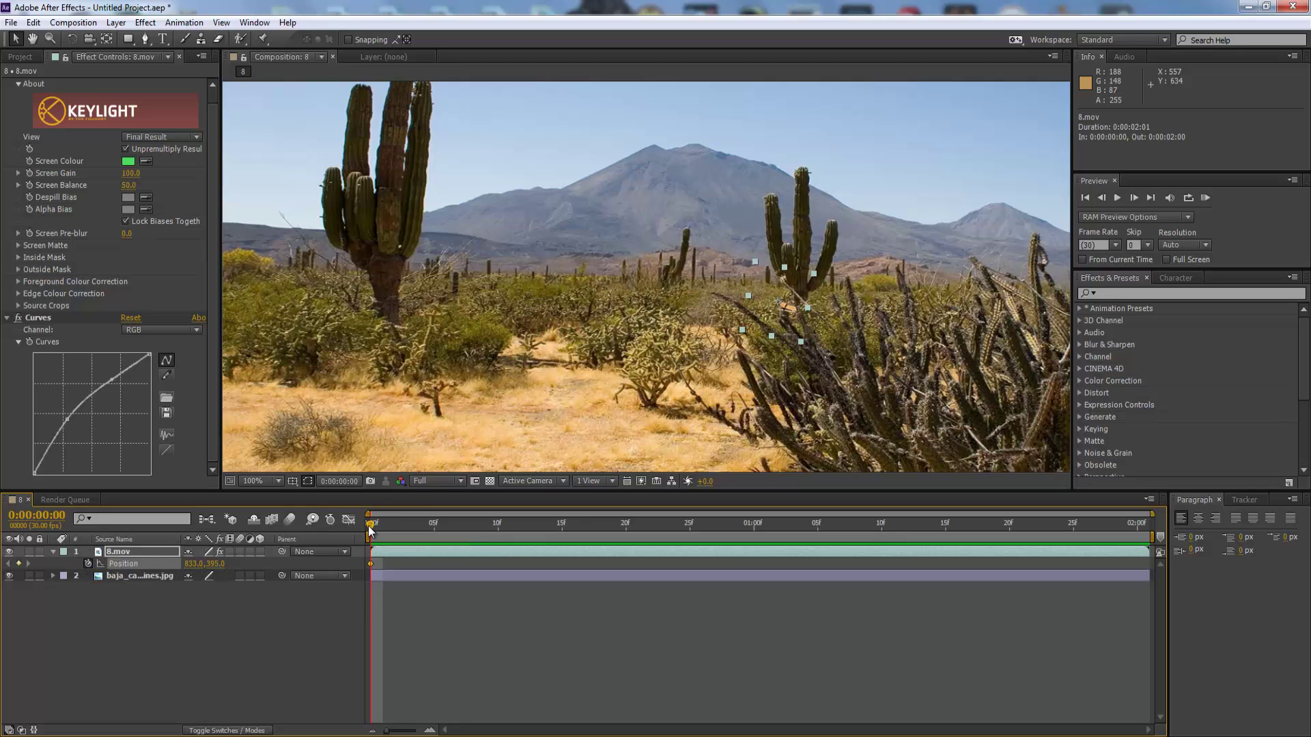
Step: At 1:28, move the butterfly onto the tall left cactus and scrub back through the flight
drag(369, 529, 1105, 553)
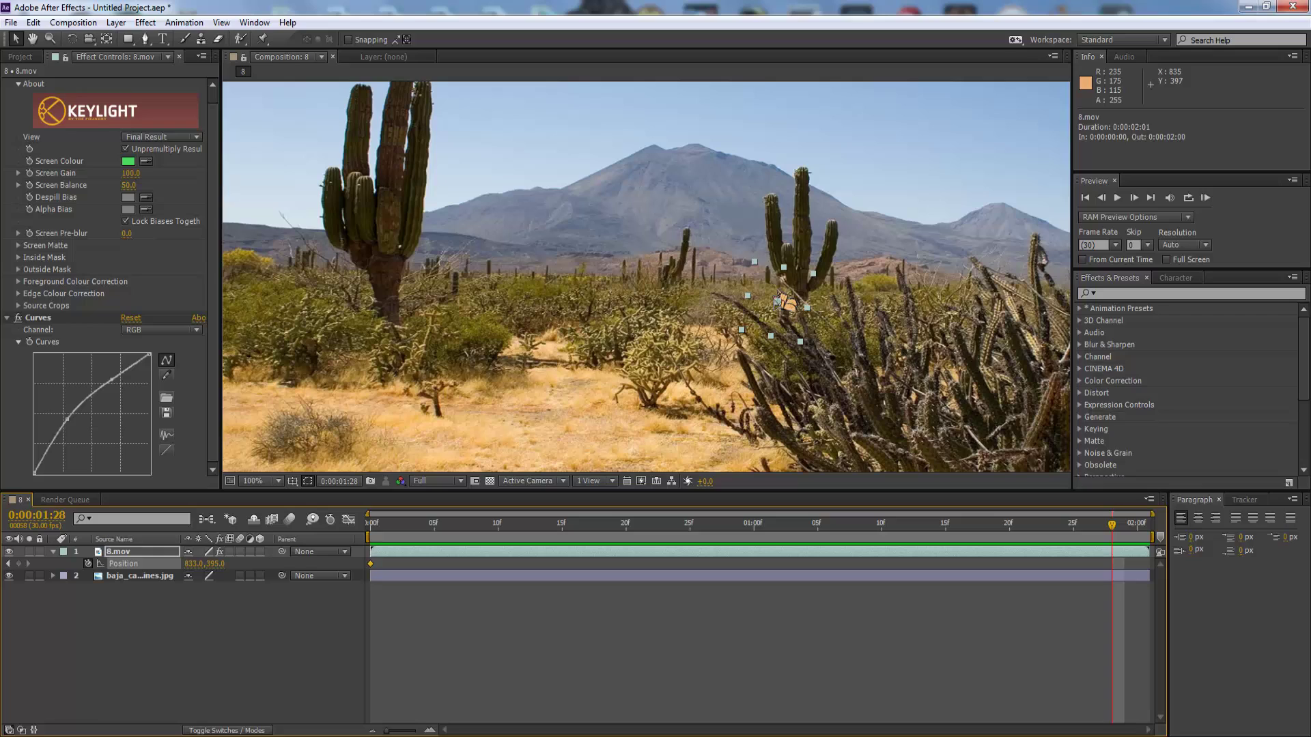
drag(778, 298, 358, 173)
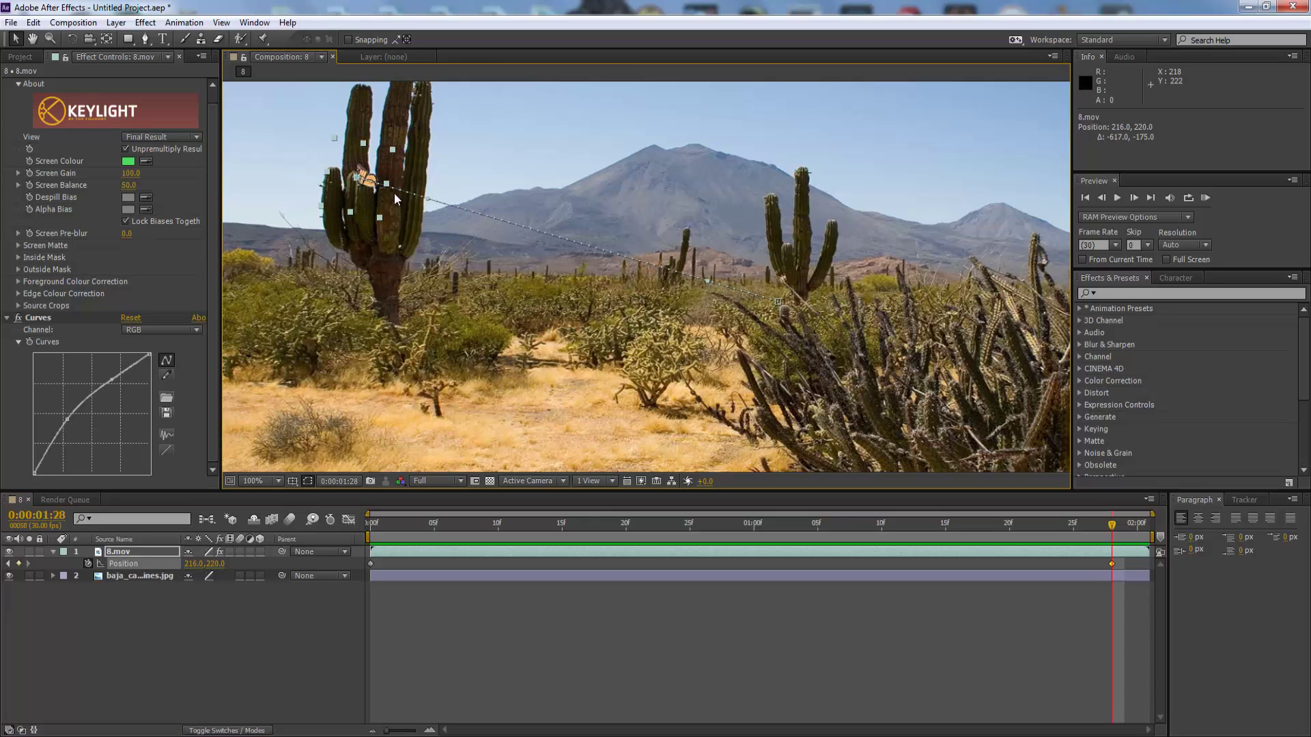
click(223, 639)
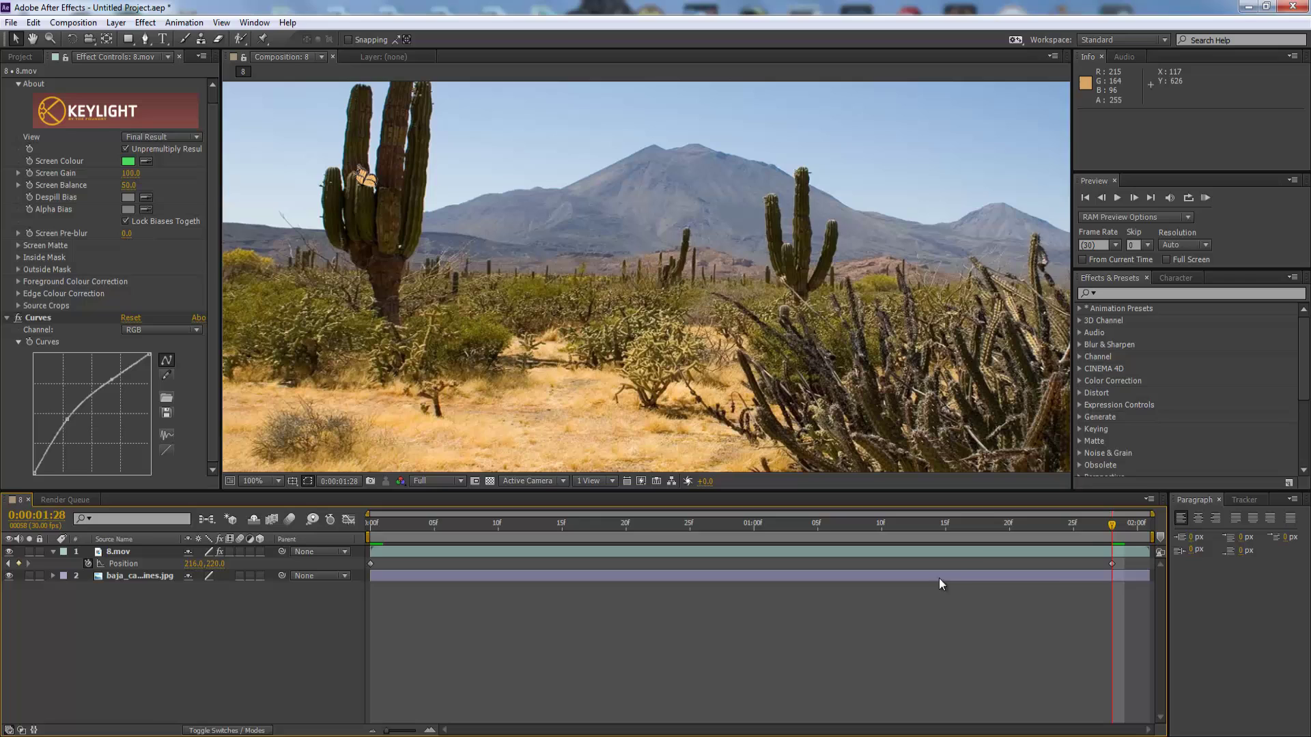
drag(1108, 528, 350, 523)
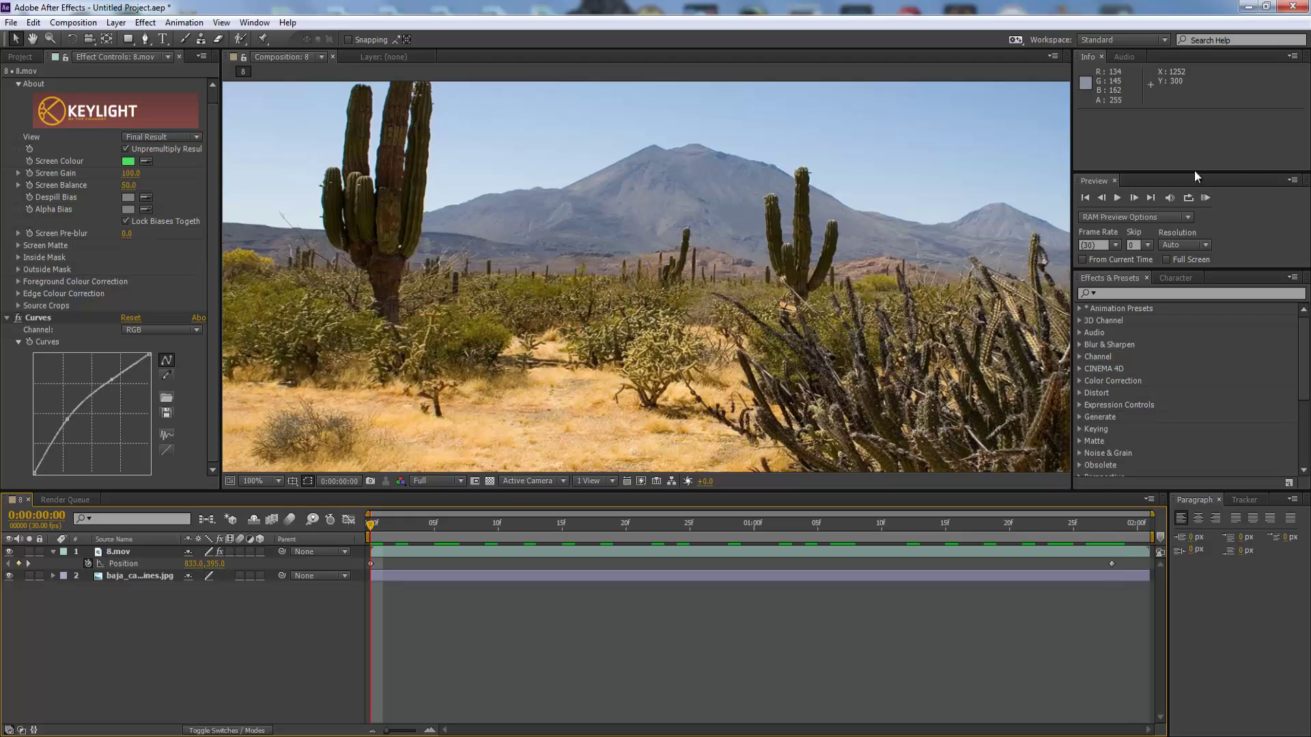
click(1205, 198)
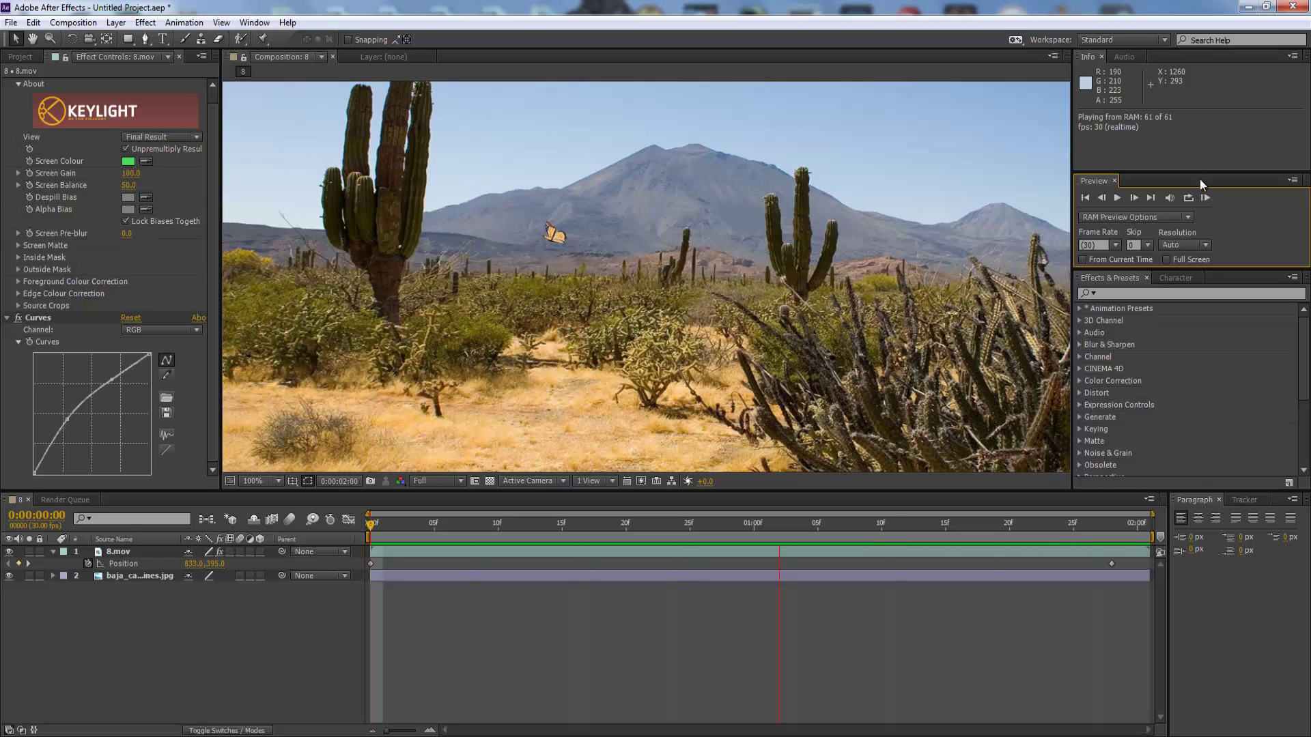
click(1204, 197)
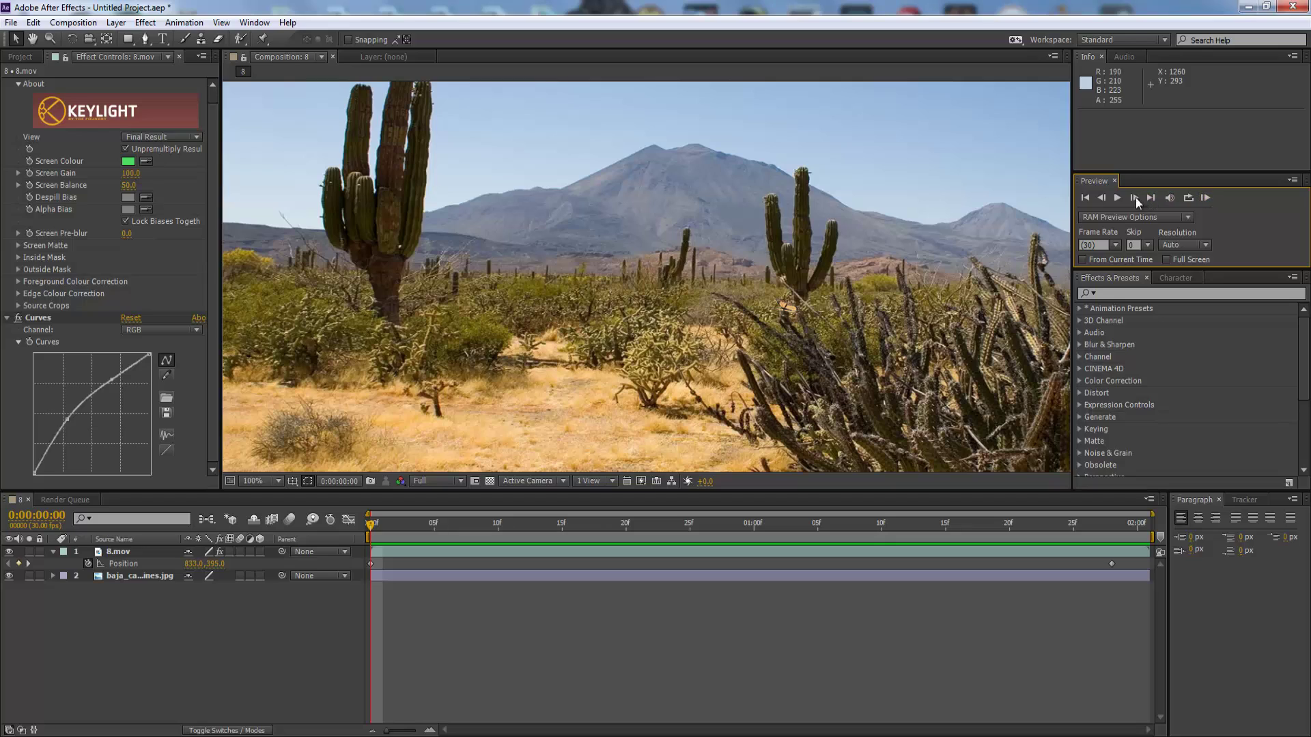
click(1205, 197)
click(1151, 197)
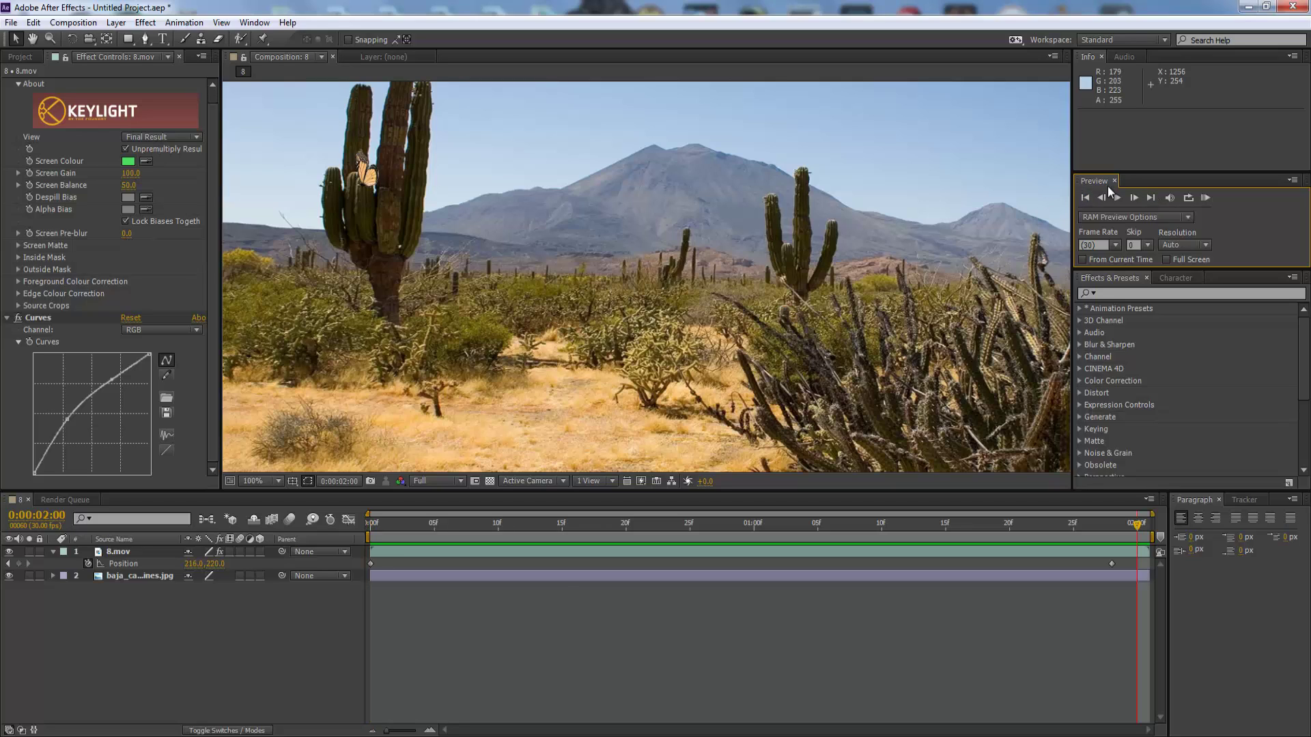
click(1086, 197)
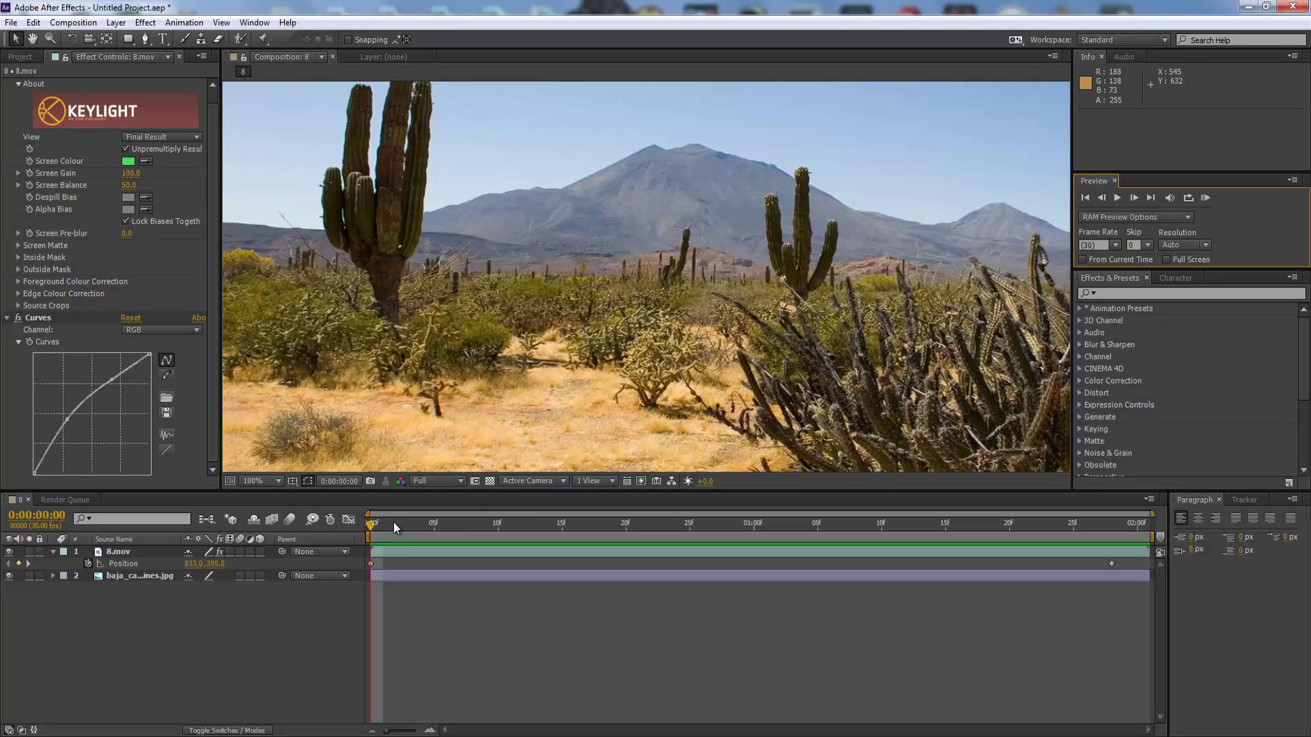
mouse_move(375, 526)
mouse_down()
mouse_move(541, 555)
mouse_move(789, 567)
mouse_move(980, 571)
mouse_move(1101, 555)
mouse_move(363, 527)
mouse_up()
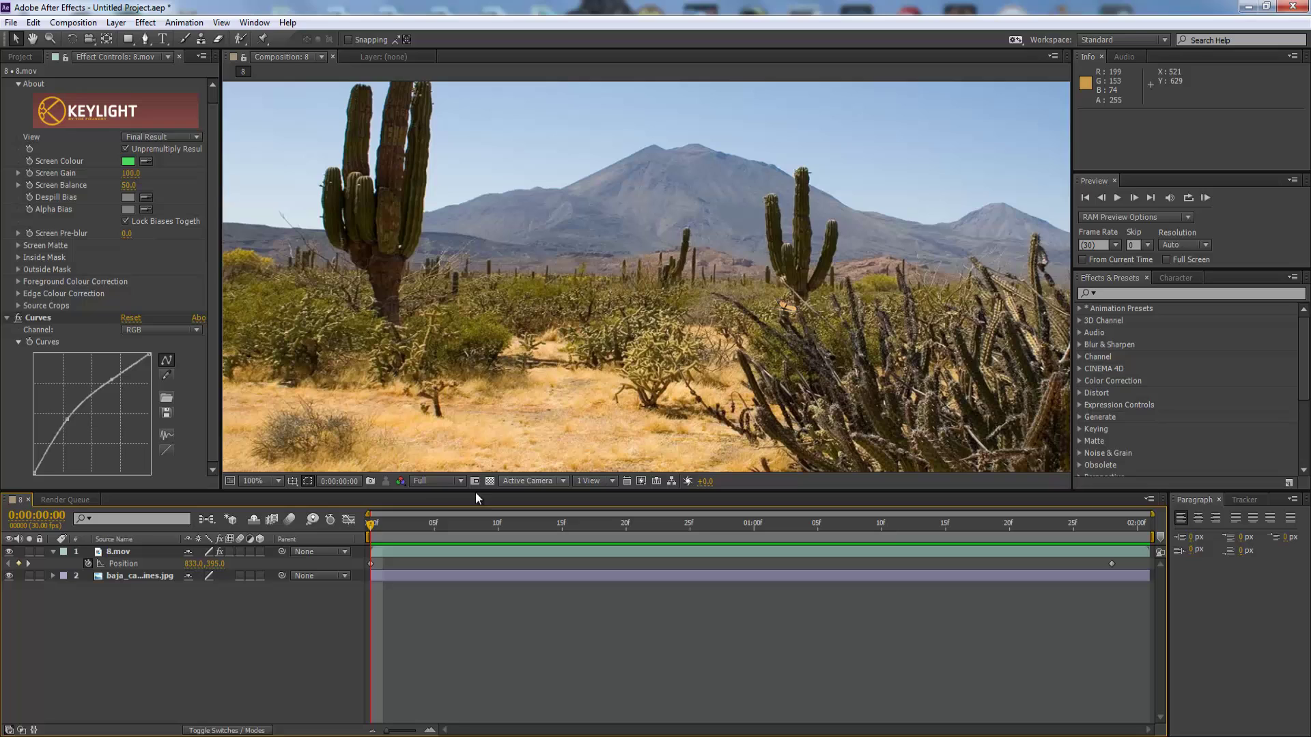
drag(372, 524, 1073, 581)
drag(993, 582, 371, 559)
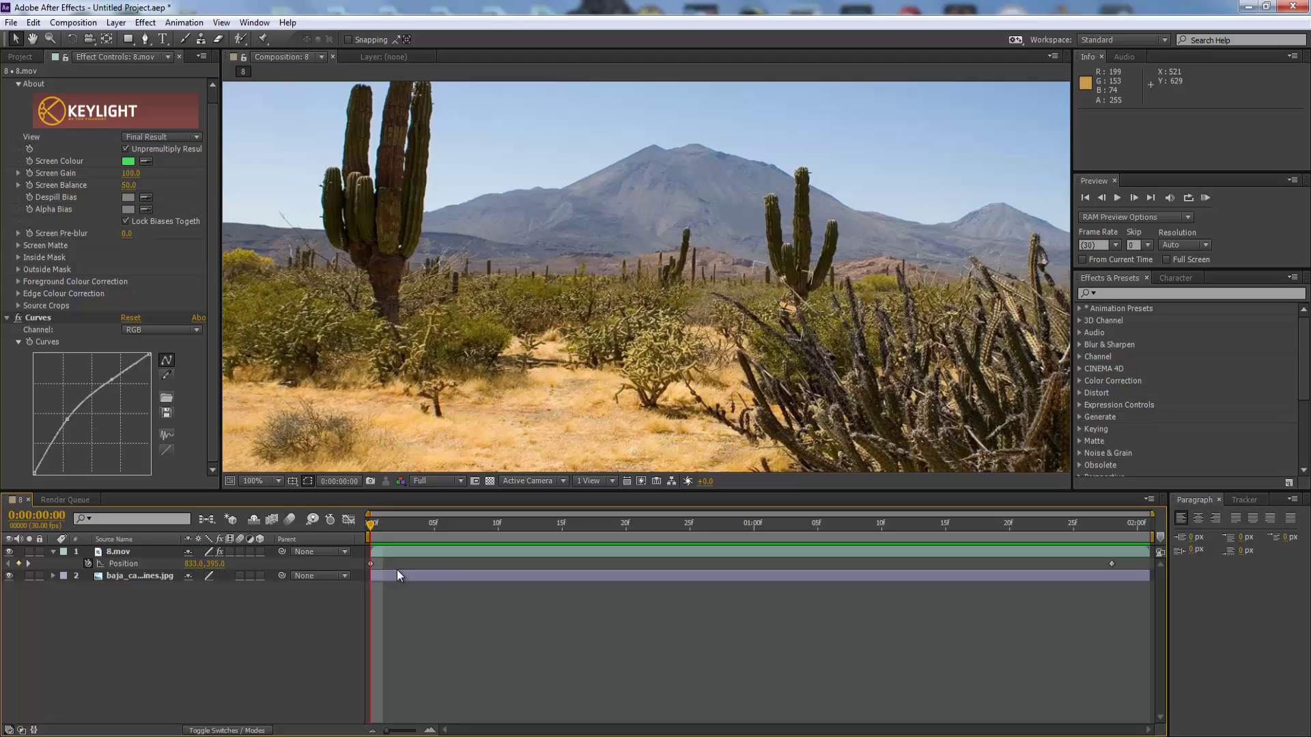